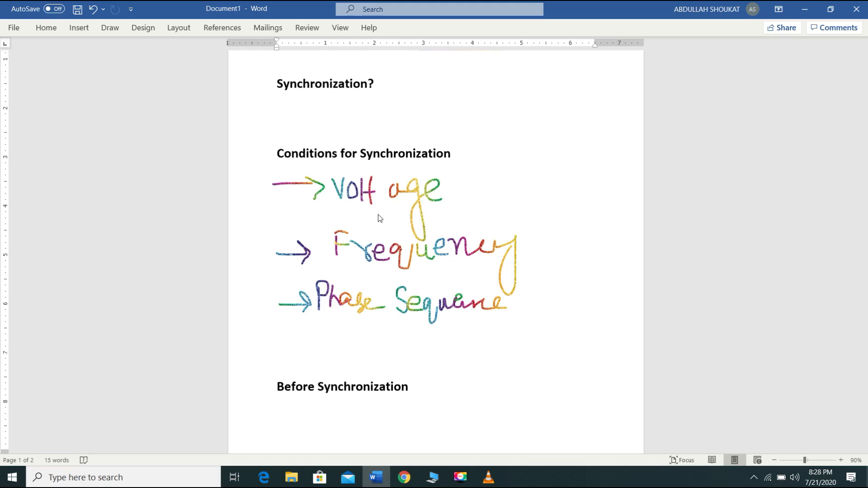
Handwrite "Speed → Frequency" under the Before Synchronization heading and draw an arrow pointing to that heading
scroll(340, 315, "down", 3)
scroll(341, 317, "down", 2)
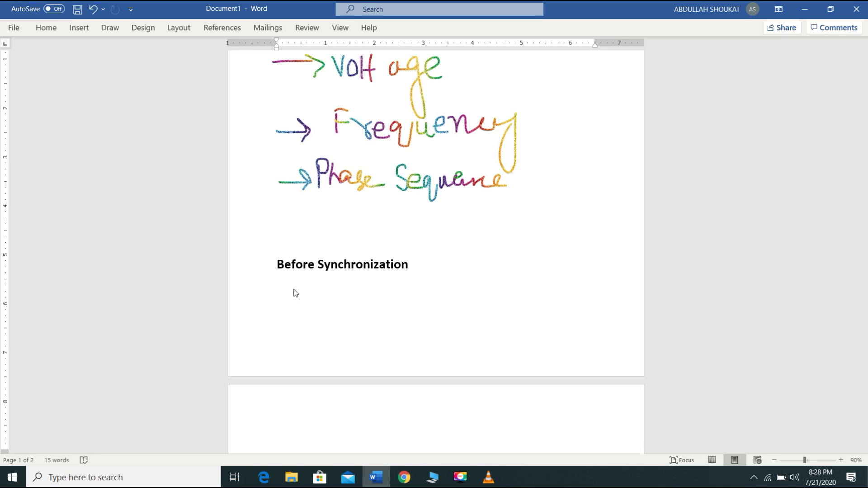
mouse_move(300, 279)
left_mouse_down()
mouse_move(294, 299)
mouse_move(306, 294)
mouse_move(304, 307)
mouse_move(318, 289)
mouse_move(313, 294)
mouse_move(358, 297)
mouse_move(369, 278)
mouse_move(375, 302)
mouse_move(422, 294)
mouse_move(414, 302)
left_mouse_up()
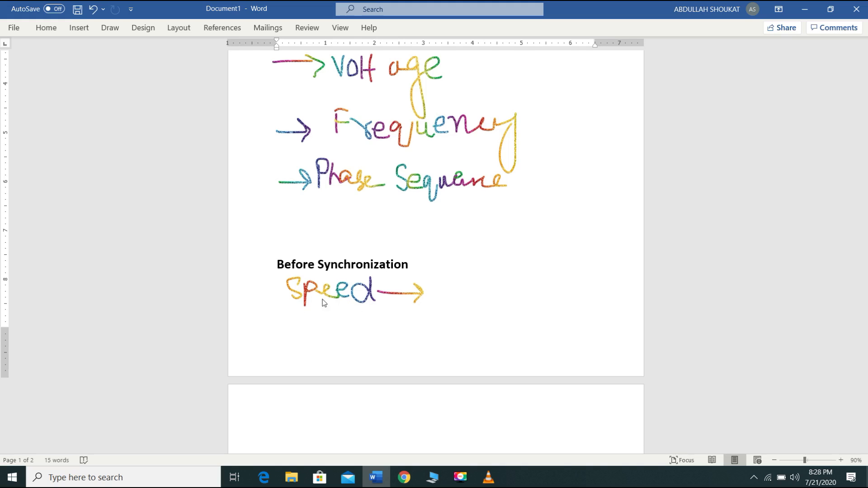
mouse_move(448, 277)
left_mouse_down()
mouse_move(450, 301)
mouse_move(467, 276)
left_mouse_up()
mouse_move(473, 284)
left_mouse_down()
mouse_move(484, 297)
mouse_move(501, 287)
mouse_move(494, 300)
mouse_move(504, 295)
mouse_move(518, 316)
left_mouse_up()
mouse_move(531, 285)
left_mouse_down()
mouse_move(588, 294)
mouse_move(609, 276)
mouse_move(603, 301)
left_mouse_up()
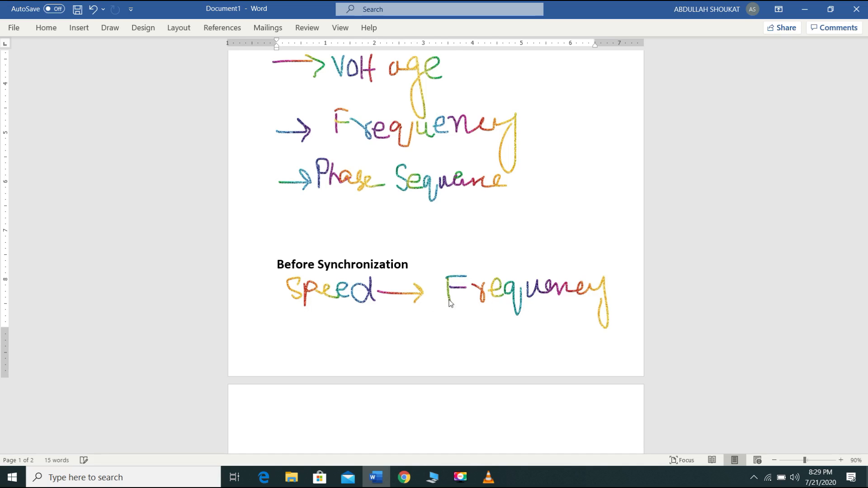
mouse_move(265, 267)
left_mouse_down()
mouse_move(274, 264)
mouse_move(266, 271)
left_mouse_up()
Handwrite "Field Current → Voltage" below the speed line in the Before Synchronization section
scroll(302, 279, "down", 2)
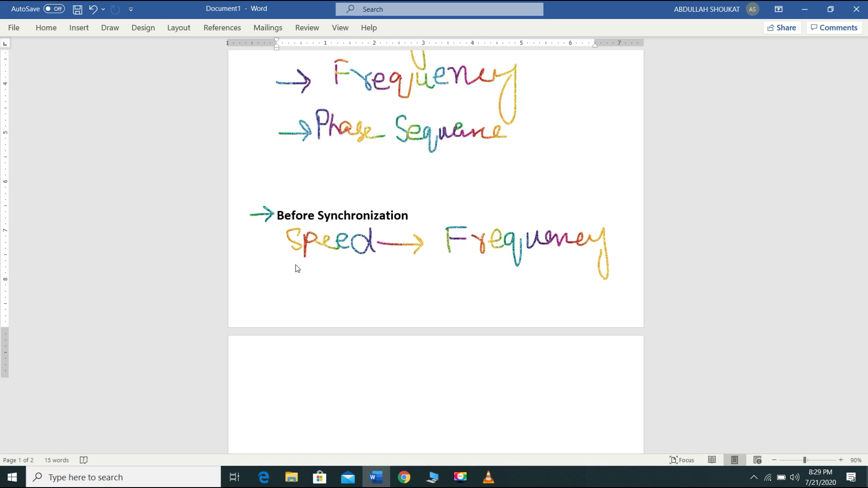
mouse_move(282, 266)
left_mouse_down()
mouse_move(284, 290)
mouse_move(295, 266)
mouse_move(292, 277)
mouse_move(310, 289)
mouse_move(305, 271)
mouse_move(325, 289)
mouse_move(353, 291)
mouse_move(377, 281)
mouse_move(409, 297)
mouse_move(414, 273)
mouse_move(429, 290)
mouse_move(436, 276)
mouse_move(456, 291)
mouse_move(511, 294)
left_mouse_up()
left_click(417, 277)
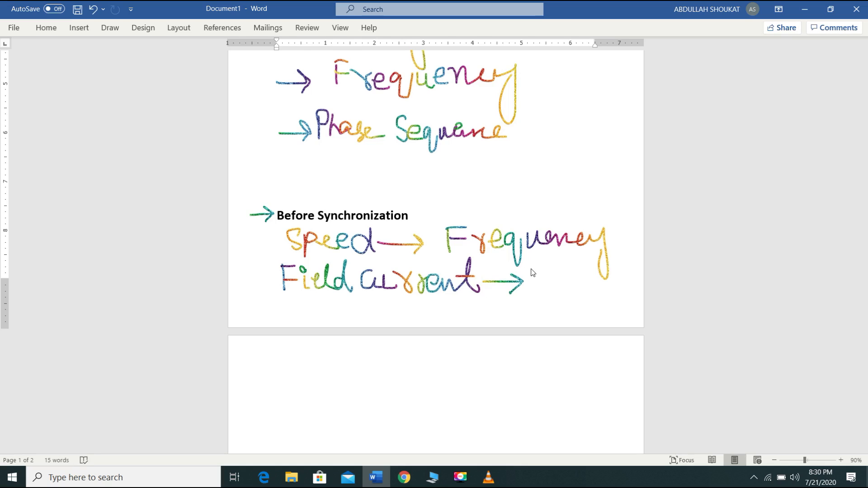
mouse_move(532, 268)
left_mouse_down()
mouse_move(537, 287)
mouse_move(543, 266)
mouse_move(550, 282)
mouse_move(601, 276)
mouse_move(608, 287)
left_mouse_up()
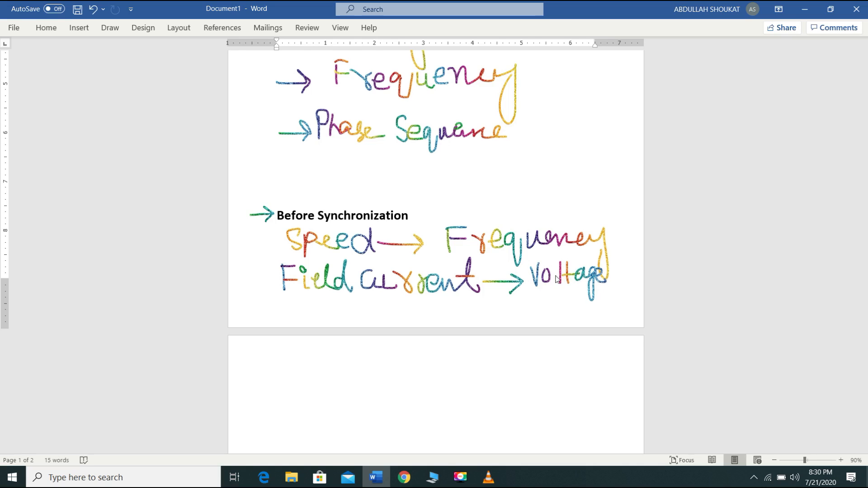
Handwrite "Speed → Active Power" under the After Synchronization heading on page 2
scroll(559, 277, "down", 6)
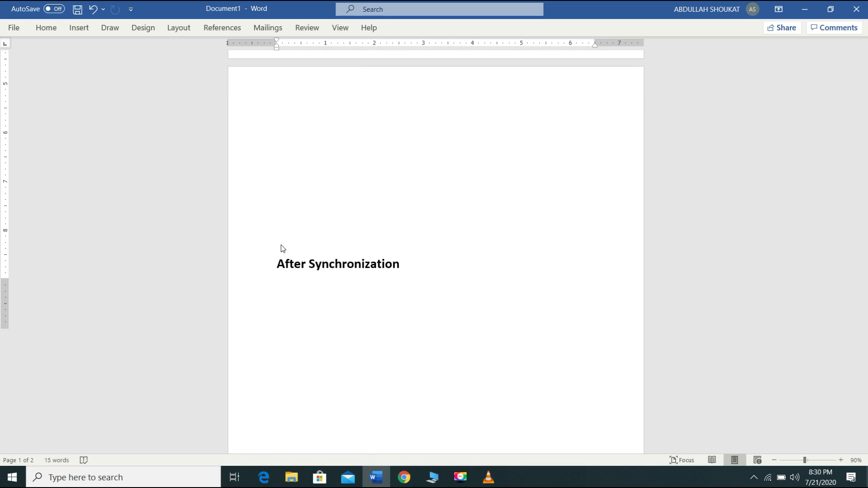
scroll(294, 294, "down", 2)
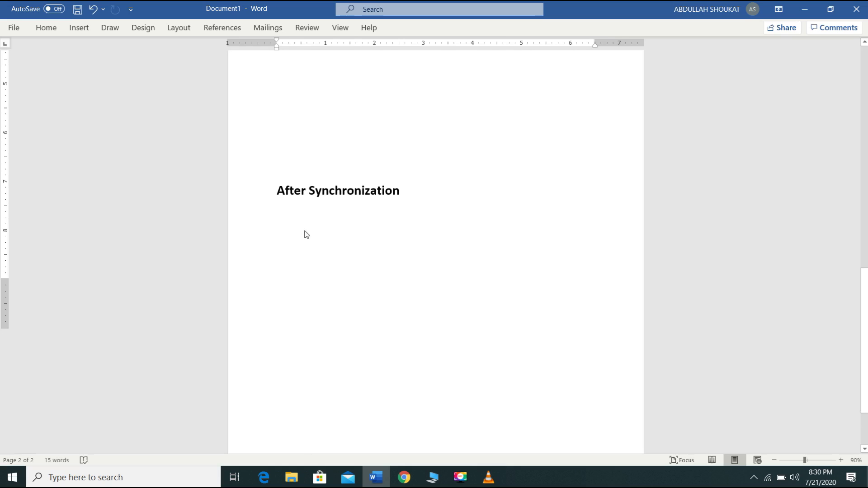
mouse_move(298, 215)
left_mouse_down()
mouse_move(292, 235)
mouse_move(309, 231)
mouse_move(310, 249)
mouse_move(316, 229)
mouse_move(311, 233)
mouse_move(329, 224)
mouse_move(332, 238)
mouse_move(434, 228)
mouse_move(427, 235)
left_mouse_up()
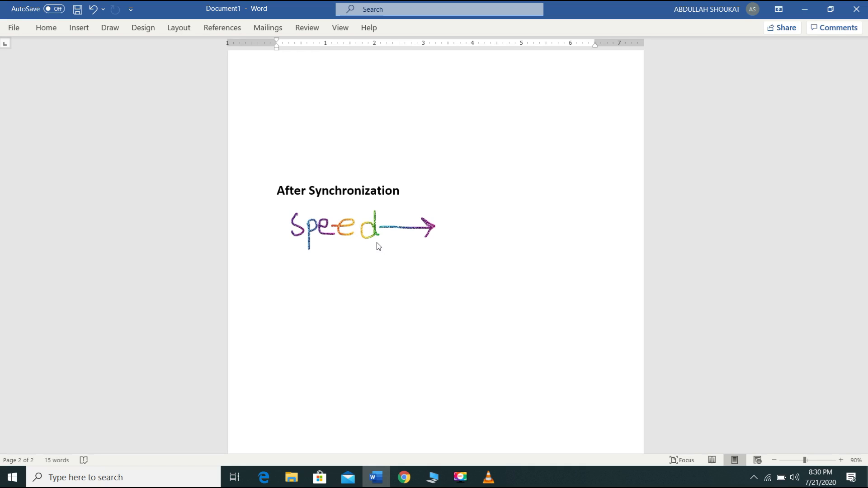
mouse_move(447, 217)
left_mouse_down()
mouse_move(458, 242)
mouse_move(459, 231)
mouse_move(482, 243)
mouse_move(487, 227)
mouse_move(490, 237)
mouse_move(504, 224)
mouse_move(520, 244)
left_mouse_up()
left_click(485, 219)
mouse_move(529, 239)
left_mouse_down()
mouse_move(534, 217)
mouse_move(536, 235)
mouse_move(562, 248)
mouse_move(564, 229)
mouse_move(579, 227)
mouse_move(580, 242)
mouse_move(600, 220)
left_mouse_up()
left_click(539, 239)
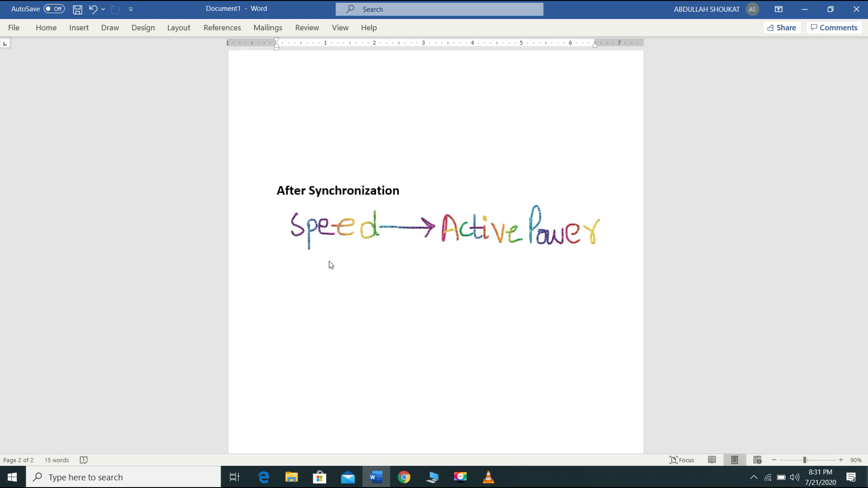
Handwrite "Field current → Reactive Power" below the speed line in the After Synchronization section
scroll(350, 257, "down", 1)
scroll(348, 257, "up", 5)
scroll(347, 254, "down", 4)
mouse_move(296, 258)
left_mouse_down()
mouse_move(300, 280)
mouse_move(311, 257)
mouse_move(306, 268)
mouse_move(323, 271)
mouse_move(346, 247)
mouse_move(362, 268)
mouse_move(470, 281)
mouse_move(478, 263)
mouse_move(494, 271)
left_mouse_up()
left_click(315, 259)
left_click(424, 262)
mouse_move(526, 253)
left_mouse_down()
mouse_move(526, 280)
mouse_move(533, 254)
mouse_move(539, 282)
mouse_move(553, 267)
mouse_move(560, 280)
mouse_move(585, 284)
mouse_move(592, 272)
mouse_move(594, 282)
mouse_move(610, 266)
mouse_move(623, 279)
left_mouse_up()
left_click_drag(533, 277, 532, 315)
mouse_move(533, 277)
left_mouse_down()
mouse_move(545, 280)
mouse_move(535, 298)
mouse_move(543, 304)
mouse_move(579, 291)
mouse_move(598, 297)
left_mouse_up()
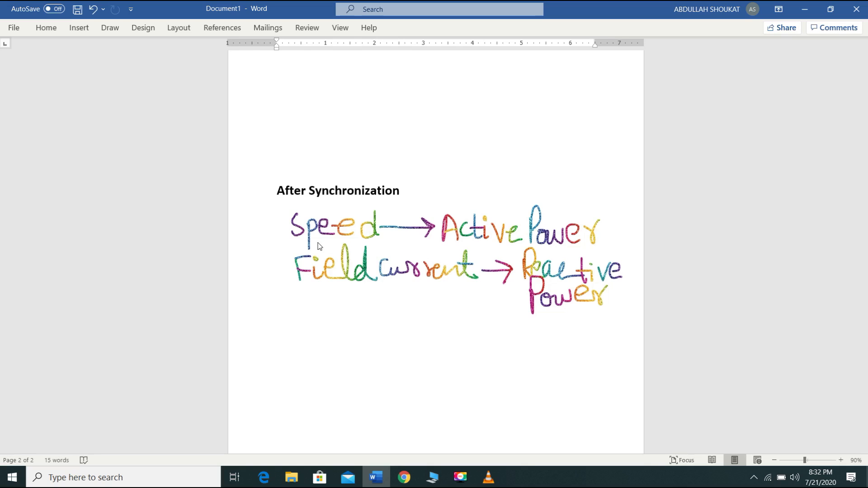
Draw a freehand frame around the two handwritten lines under After Synchronization and compare them with the Before Synchronization notes
left_click_drag(280, 215, 282, 286)
mouse_move(280, 211)
left_mouse_down()
mouse_move(560, 204)
mouse_move(622, 226)
left_mouse_up()
mouse_move(593, 328)
left_mouse_down()
mouse_move(478, 333)
mouse_move(295, 314)
mouse_move(284, 282)
left_mouse_up()
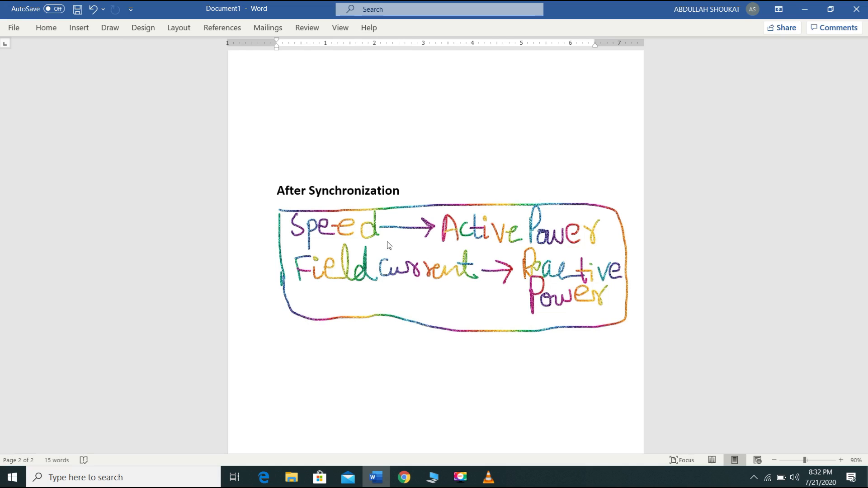
scroll(389, 233, "up", 8)
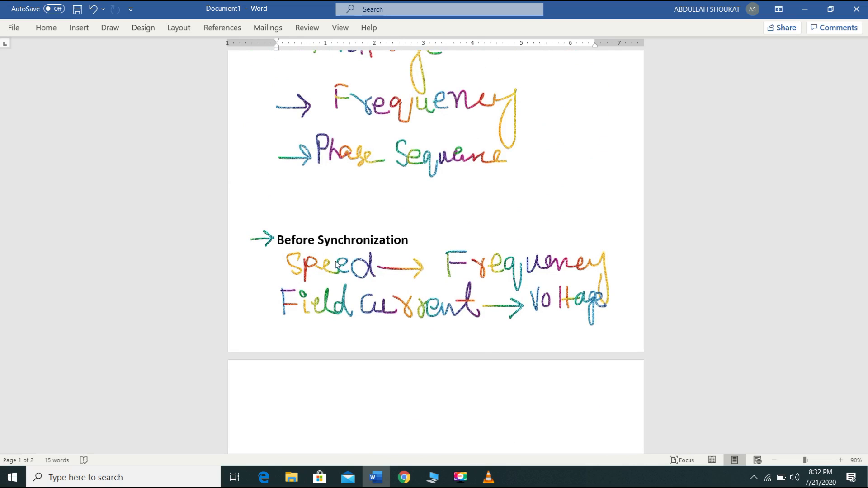
scroll(498, 272, "down", 8)
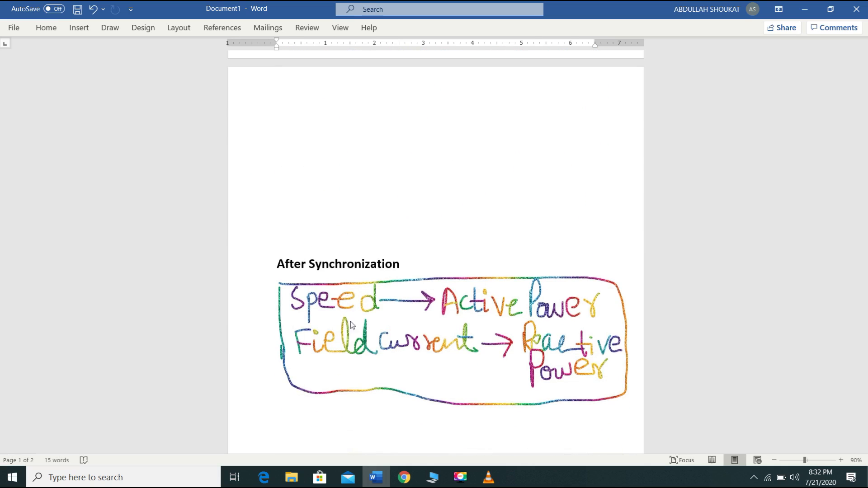
Handwrite the heading "Bright Lamp Method" below the framed notes and underline it
scroll(349, 294, "down", 5)
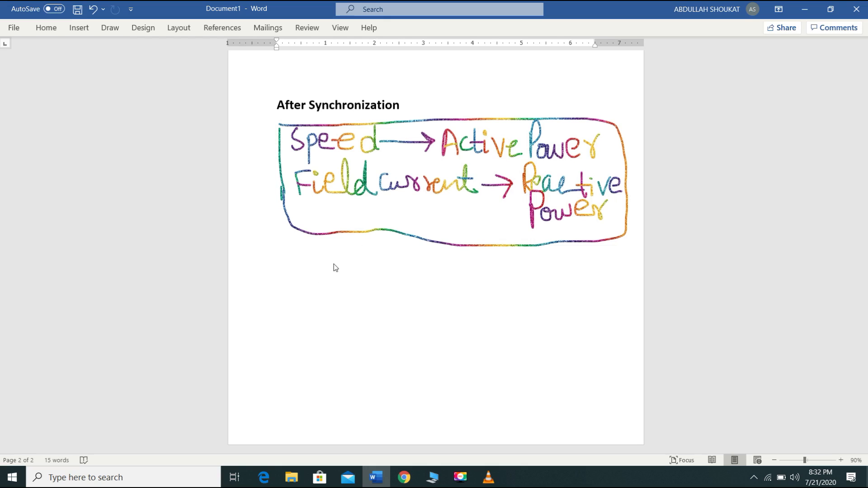
mouse_move(288, 265)
left_mouse_down()
mouse_move(289, 283)
mouse_move(298, 267)
mouse_move(294, 279)
mouse_move(306, 271)
mouse_move(324, 284)
mouse_move(321, 263)
mouse_move(342, 291)
mouse_move(356, 293)
mouse_move(382, 277)
mouse_move(371, 276)
mouse_move(401, 292)
mouse_move(454, 284)
left_mouse_up()
mouse_move(453, 273)
left_mouse_down()
mouse_move(455, 301)
mouse_move(461, 278)
mouse_move(479, 285)
mouse_move(565, 275)
mouse_move(564, 254)
mouse_move(584, 281)
left_mouse_up()
left_click_drag(512, 272, 542, 271)
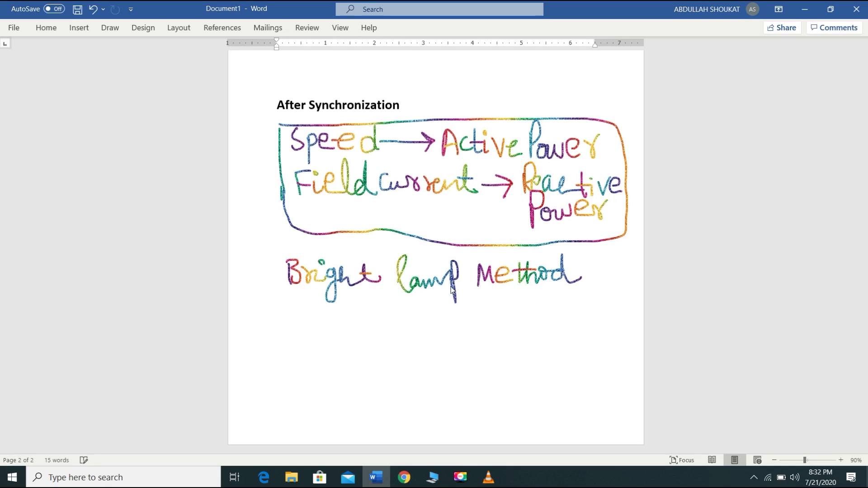
left_click_drag(288, 297, 569, 296)
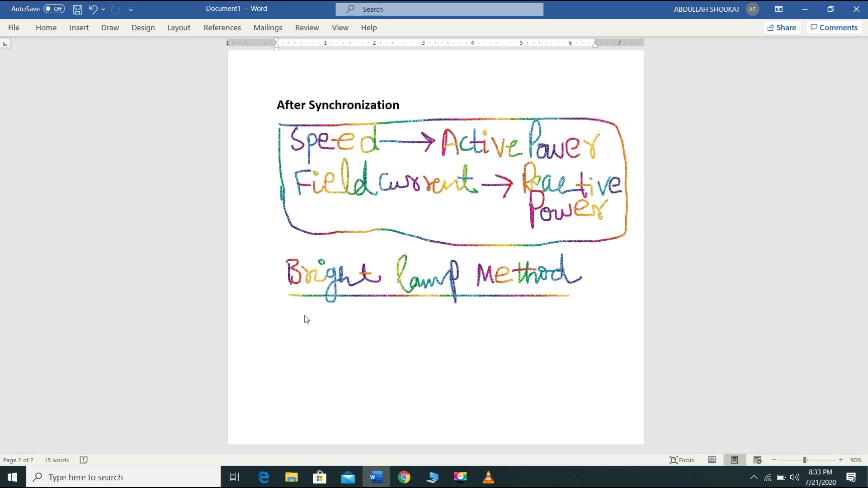
Handwrite "Brightness → Difference in voltage" under the Bright Lamp Method heading
mouse_move(305, 316)
left_mouse_down()
mouse_move(304, 335)
mouse_move(313, 323)
mouse_move(304, 333)
mouse_move(349, 334)
left_mouse_up()
left_click(334, 312)
mouse_move(364, 319)
left_mouse_down()
mouse_move(374, 329)
mouse_move(387, 321)
mouse_move(399, 335)
mouse_move(410, 326)
mouse_move(412, 337)
mouse_move(448, 326)
left_mouse_up()
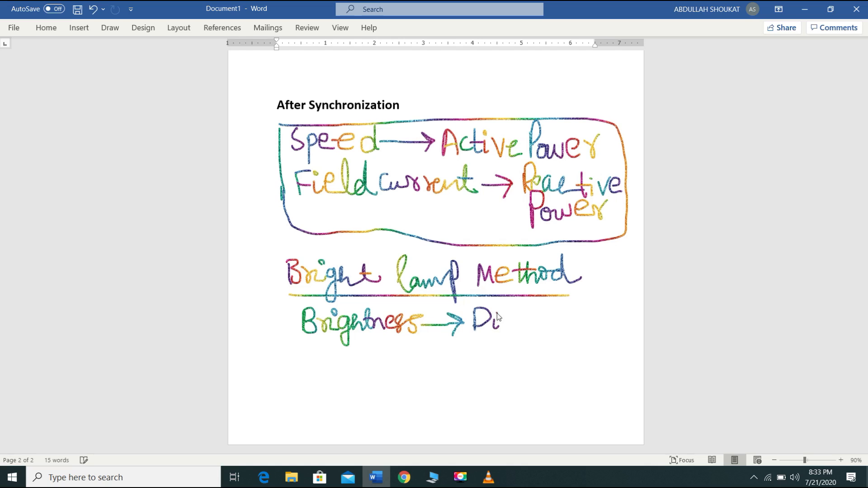
mouse_move(512, 325)
left_mouse_down()
mouse_move(505, 343)
mouse_move(525, 322)
mouse_move(535, 333)
mouse_move(547, 322)
mouse_move(595, 321)
left_mouse_up()
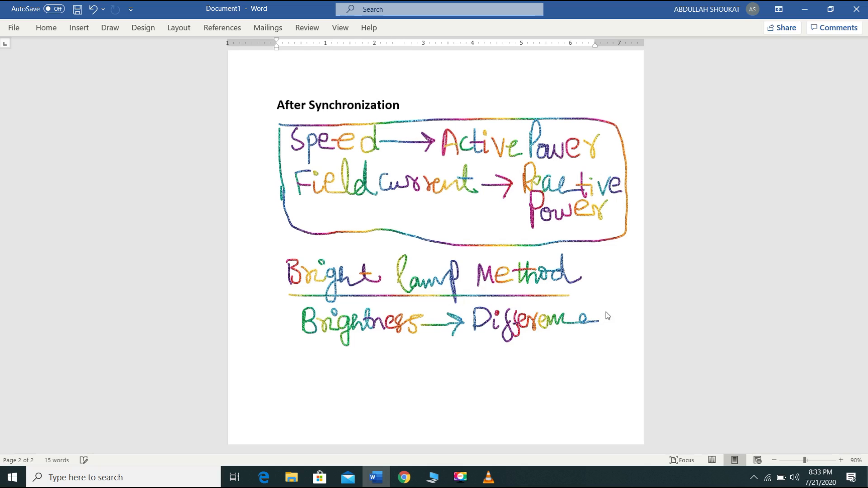
left_click_drag(625, 322, 627, 316)
mouse_move(526, 345)
left_mouse_down()
mouse_move(519, 356)
mouse_move(542, 355)
mouse_move(546, 346)
mouse_move(557, 356)
mouse_move(560, 344)
mouse_move(571, 357)
mouse_move(564, 375)
mouse_move(589, 352)
left_mouse_up()
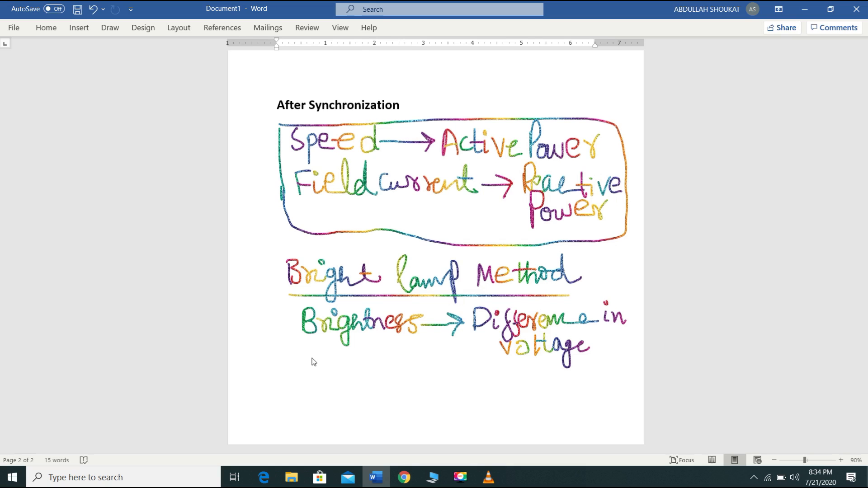
Handwrite "Flickering rate → Frequency difference" below the brightness line
mouse_move(307, 356)
left_mouse_down()
mouse_move(308, 383)
mouse_move(317, 356)
mouse_move(324, 367)
mouse_move(328, 358)
left_mouse_up()
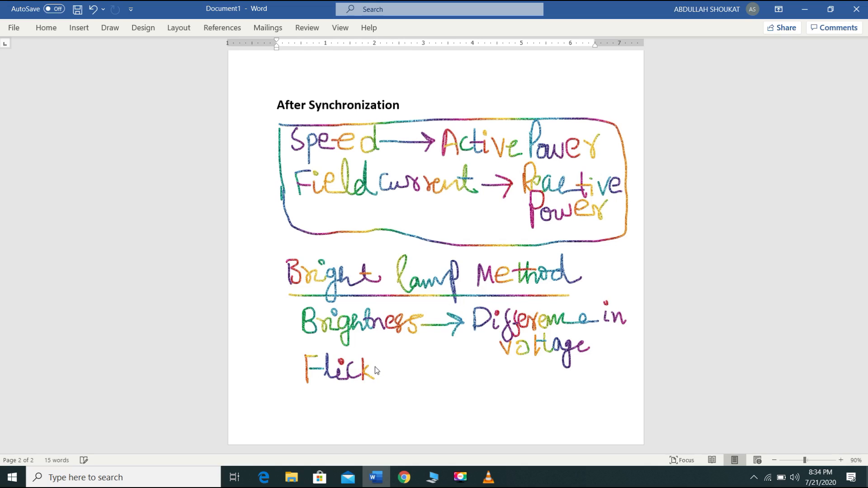
mouse_move(377, 372)
left_mouse_down()
mouse_move(380, 366)
mouse_move(386, 379)
mouse_move(419, 373)
mouse_move(412, 395)
mouse_move(433, 363)
mouse_move(441, 379)
mouse_move(468, 363)
left_mouse_up()
left_click(408, 362)
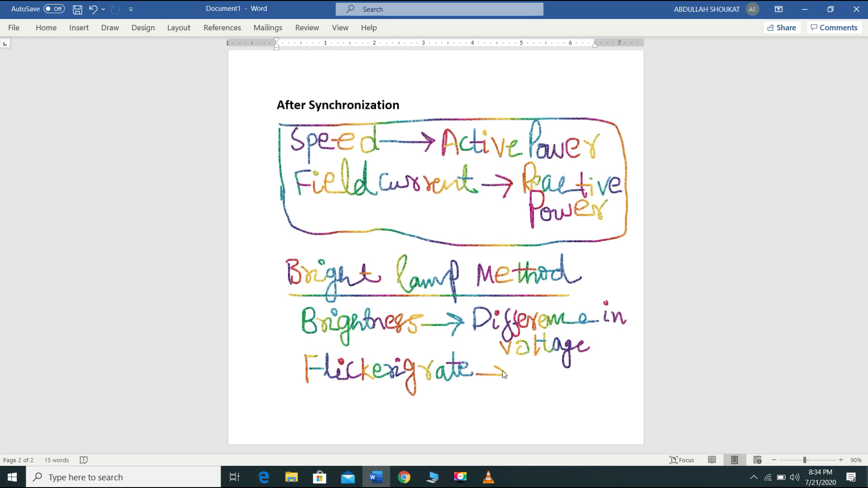
mouse_move(516, 372)
left_mouse_down()
mouse_move(566, 380)
mouse_move(566, 393)
mouse_move(572, 373)
mouse_move(589, 370)
left_mouse_up()
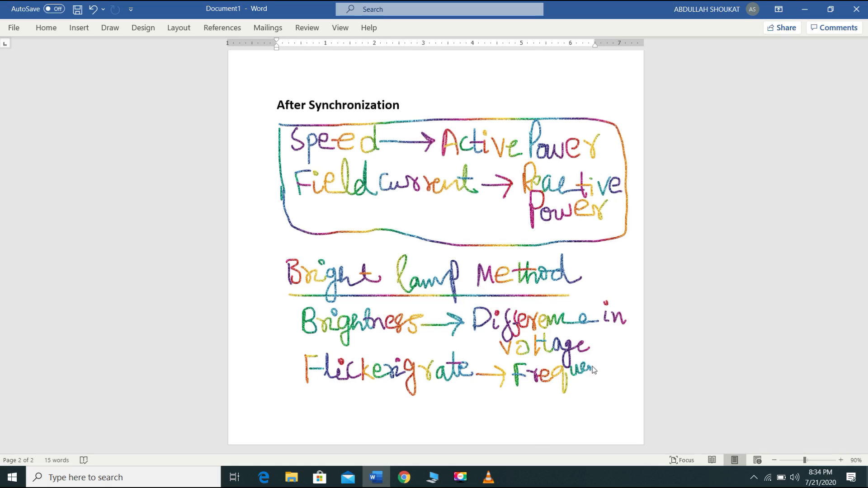
left_click_drag(617, 361, 626, 392)
mouse_move(537, 398)
left_mouse_down()
mouse_move(552, 415)
mouse_move(594, 388)
mouse_move(623, 395)
left_mouse_up()
left_click(538, 391)
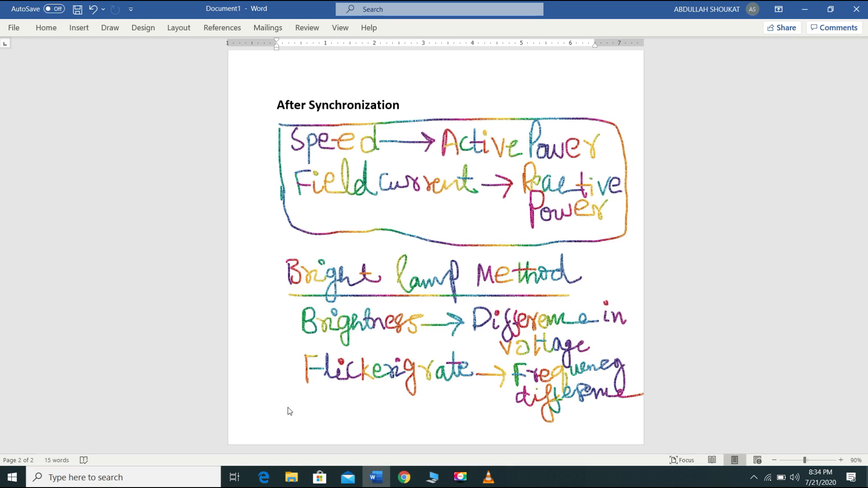
Draw bullet arrows in front of the brightness and flickering rate lines, plus a third arrow on the empty line below
left_click_drag(265, 325, 297, 325)
mouse_move(263, 368)
left_mouse_down()
mouse_move(297, 368)
mouse_move(288, 375)
left_mouse_up()
mouse_move(260, 411)
left_mouse_down()
mouse_move(299, 410)
mouse_move(291, 415)
left_mouse_up()
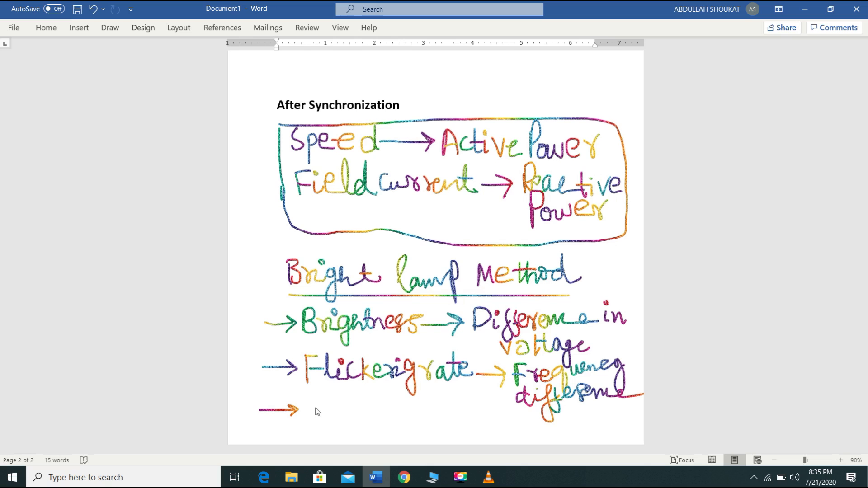
Handwrite "Alternate glowing → Phase Sequence" beside the third bullet arrow
mouse_move(313, 392)
left_mouse_down()
mouse_move(306, 413)
mouse_move(328, 425)
mouse_move(322, 409)
mouse_move(346, 413)
left_mouse_up()
mouse_move(415, 416)
left_mouse_down()
mouse_move(451, 419)
mouse_move(446, 406)
left_mouse_up()
mouse_move(335, 433)
left_mouse_down()
mouse_move(341, 446)
mouse_move(347, 431)
mouse_move(373, 431)
left_mouse_up()
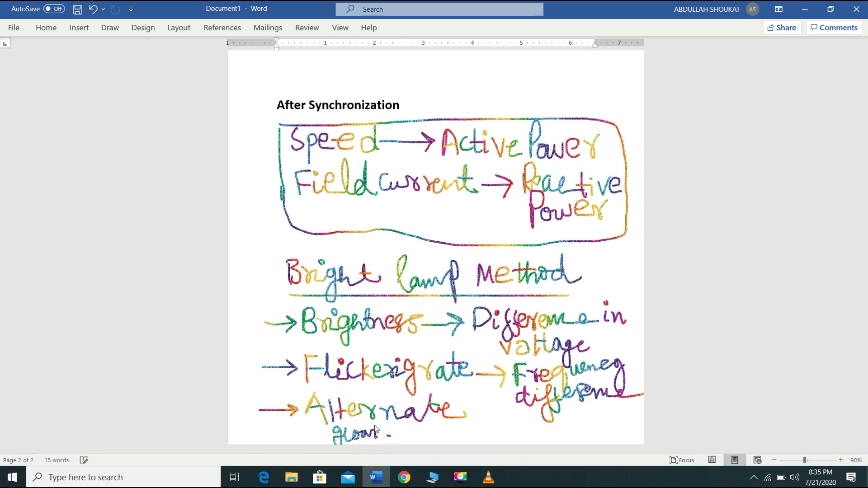
mouse_move(390, 434)
left_mouse_down()
mouse_move(409, 433)
mouse_move(407, 446)
left_mouse_up()
left_click_drag(455, 432, 475, 433)
mouse_move(506, 420)
left_mouse_down()
mouse_move(505, 438)
mouse_move(584, 427)
mouse_move(593, 441)
mouse_move(598, 428)
left_mouse_up()
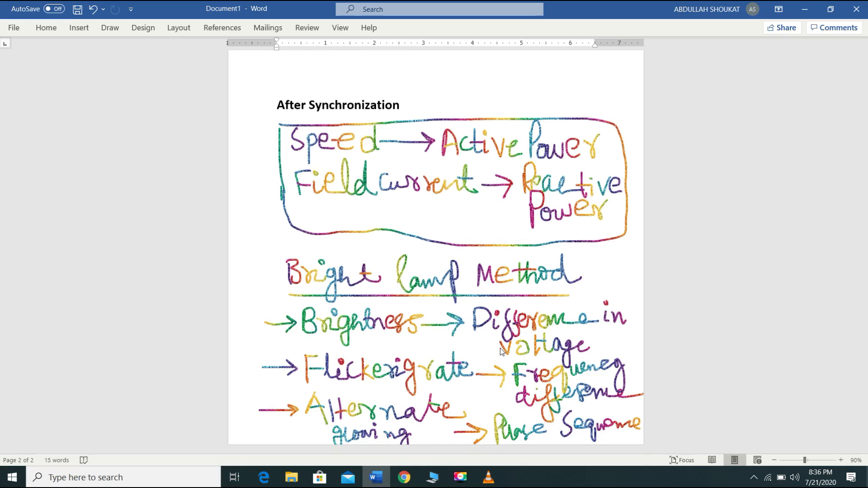
Review the notes from the document title and synchronization conditions through to the end of the Bright Lamp Method section
scroll(501, 351, "up", 10)
scroll(500, 345, "up", 5)
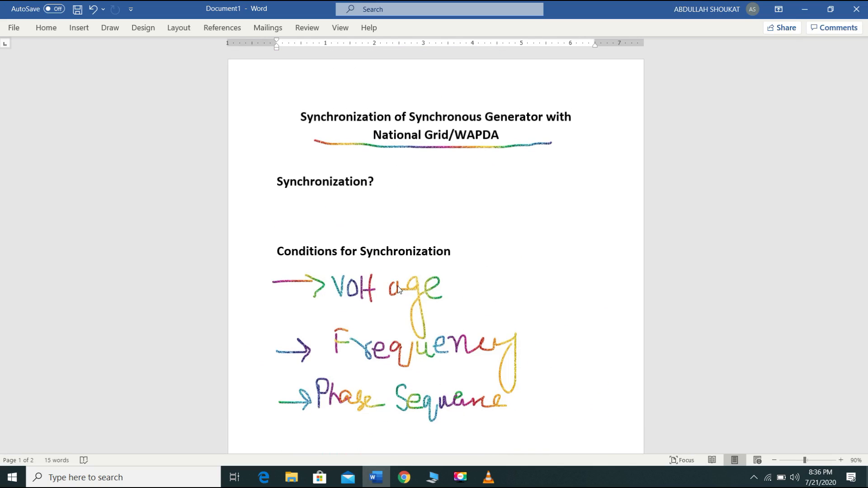
key("Down")
key("Down")
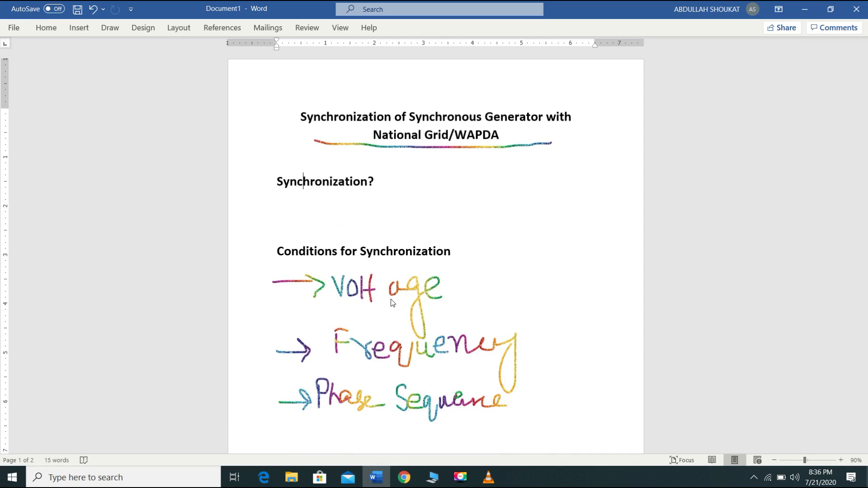
scroll(393, 303, "down", 8)
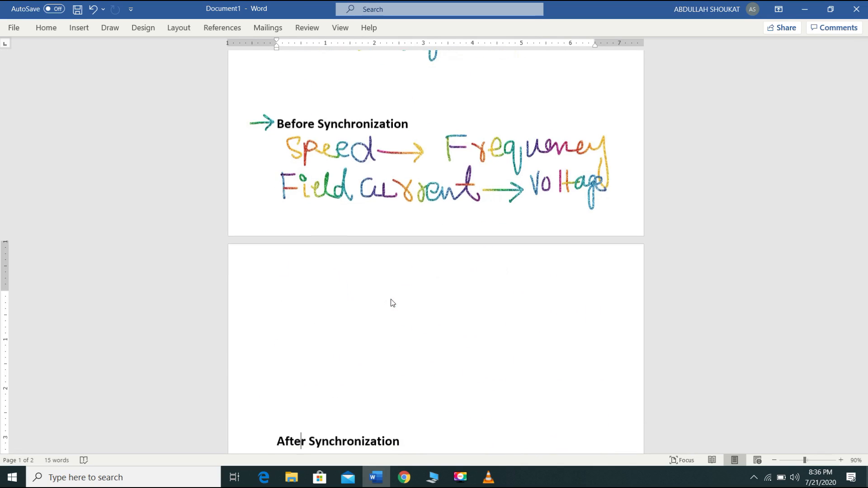
key("Down")
scroll(393, 303, "down", 7)
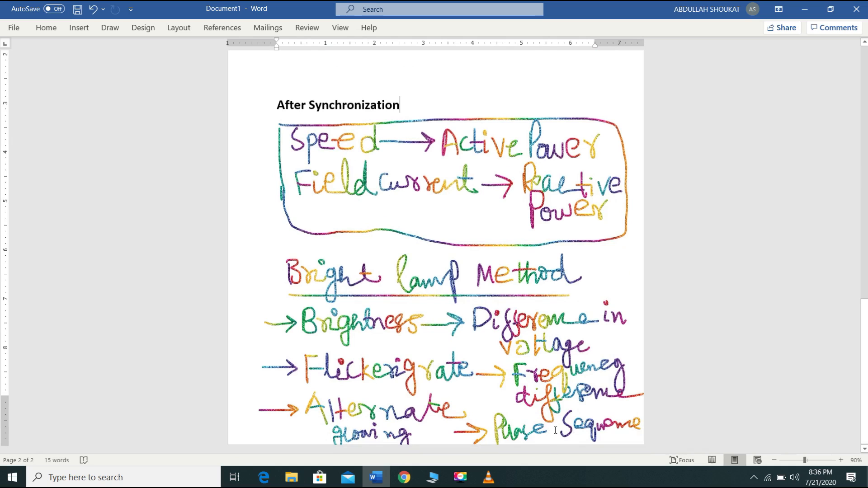
Open the page 2 footer for editing, undo the last change and insert five blank lines in the footer
double_click(556, 431)
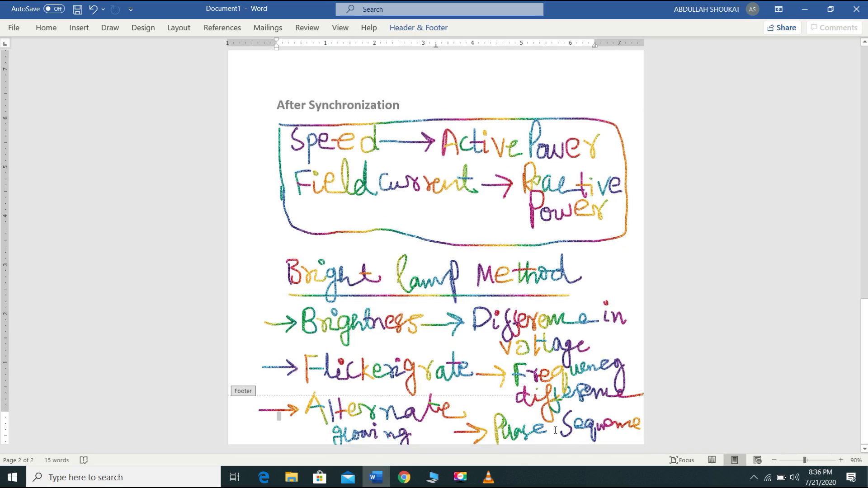
key("ctrl+z")
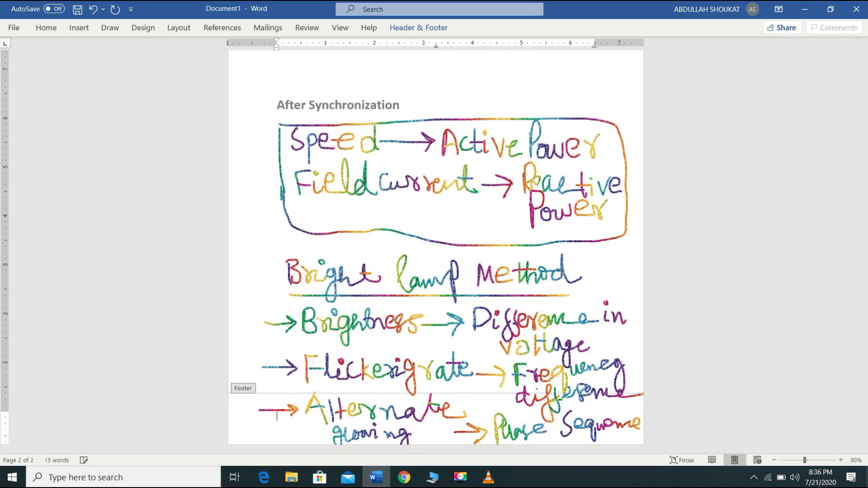
key("Return")
key("Return")
key("Return")
key("Return")
key("Return")
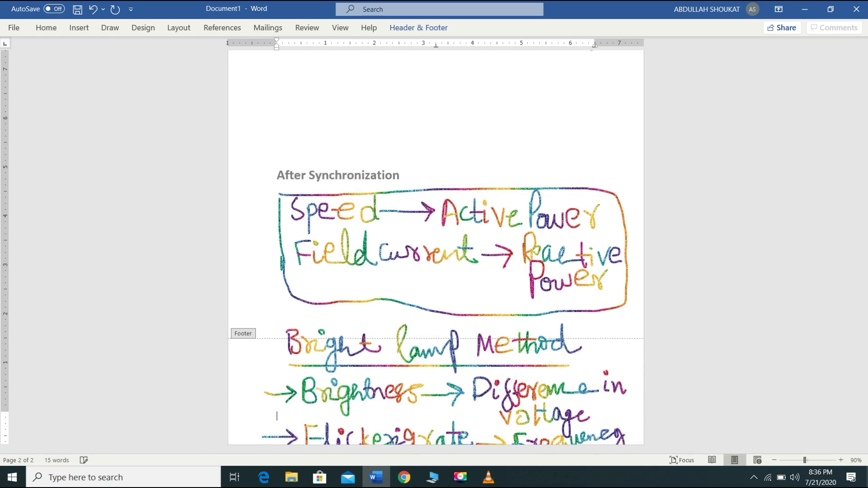
scroll(545, 430, "up", 3)
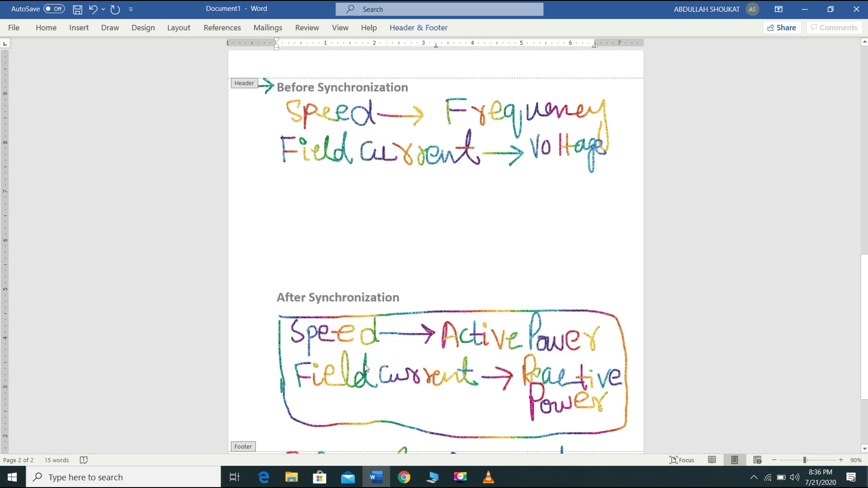
Switch to the LVSIM-EMS simulator in Chrome to view its empty module rack and return to the Word notes
mouse_move(405, 483)
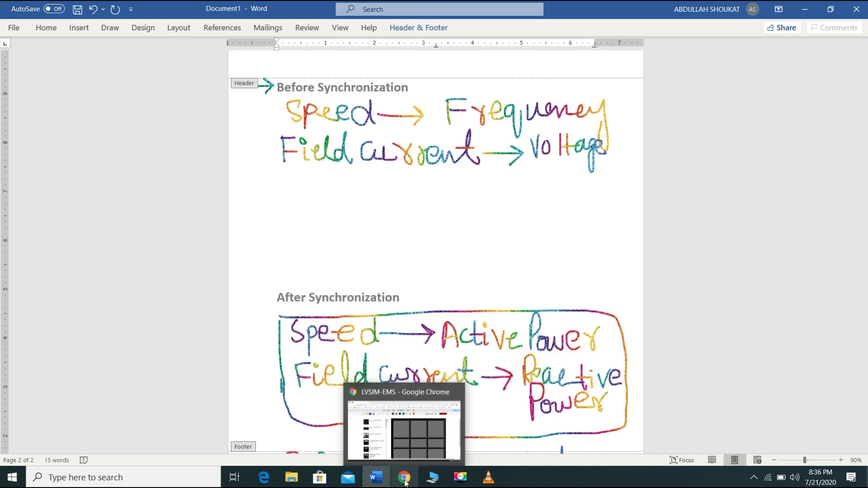
left_click(392, 432)
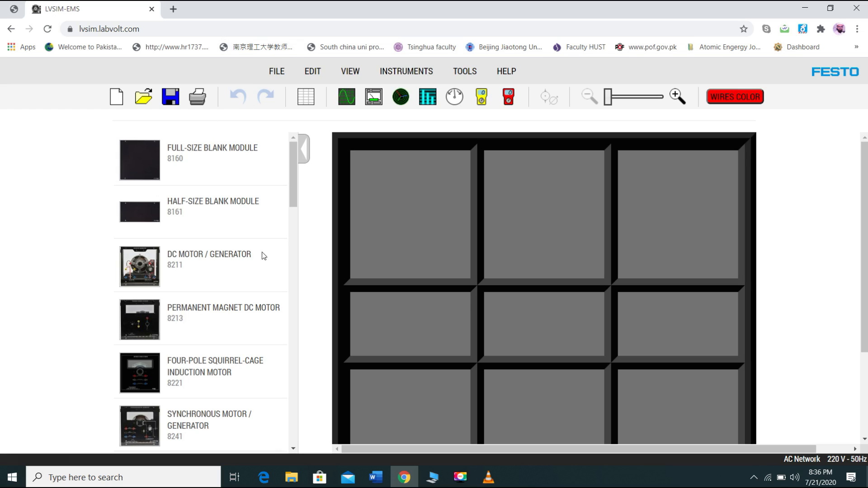
left_click(375, 478)
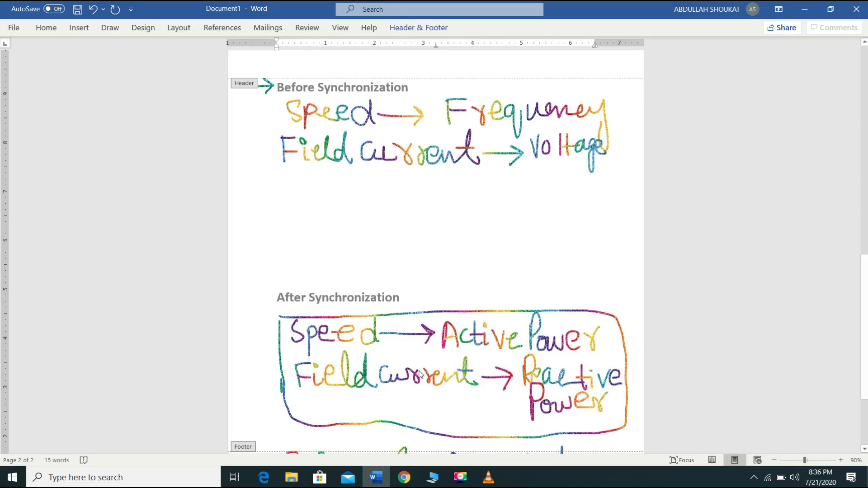
Close footer editing and insert blank lines above the "After Synchronization" heading to move it onto the next page
scroll(454, 271, "up", 2)
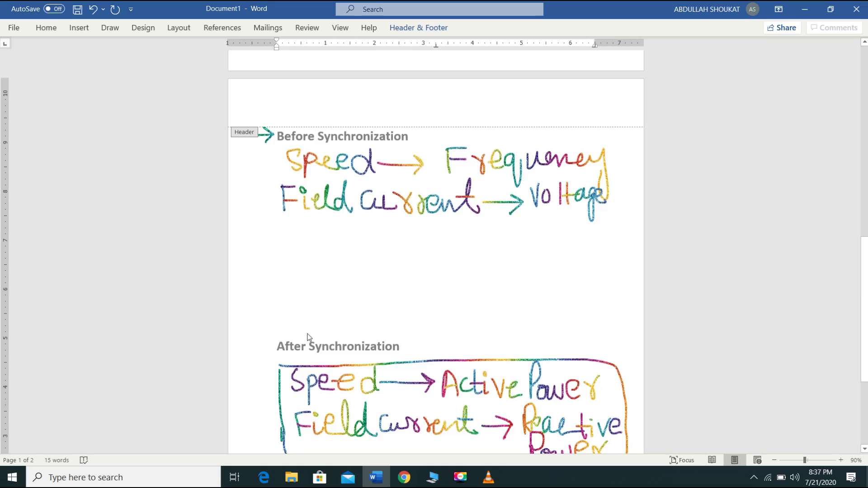
scroll(347, 306, "down", 6)
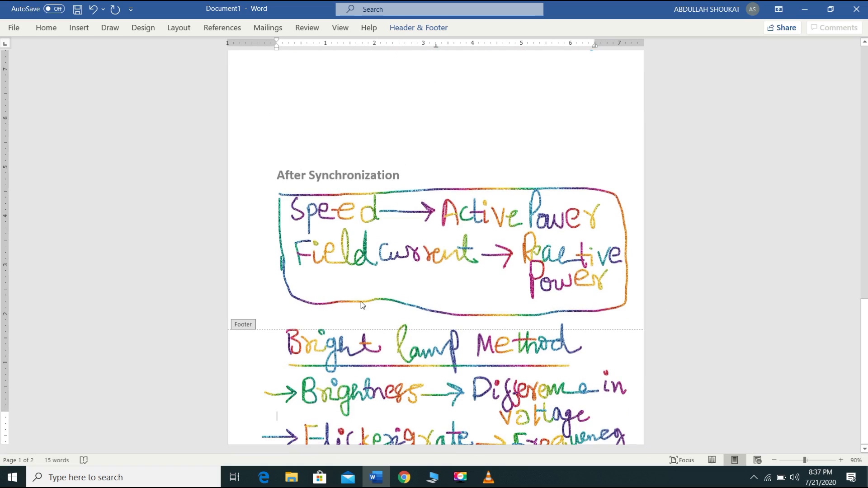
double_click(393, 282)
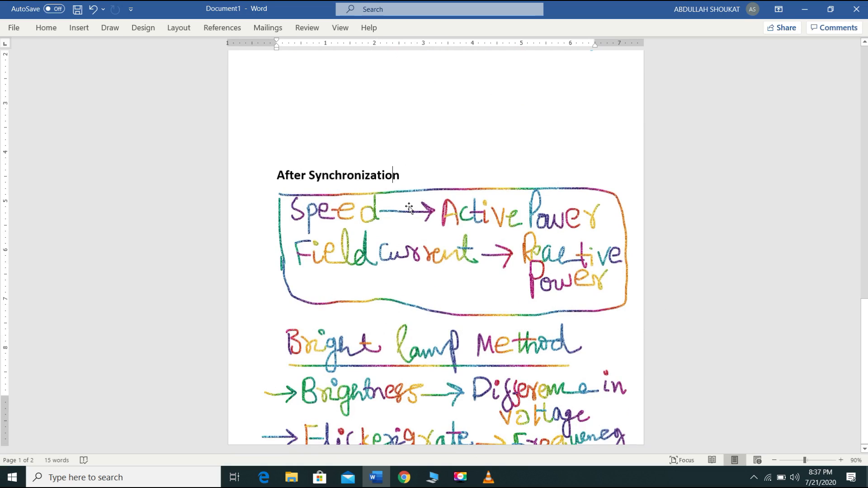
key("Up")
scroll(409, 208, "up", 3)
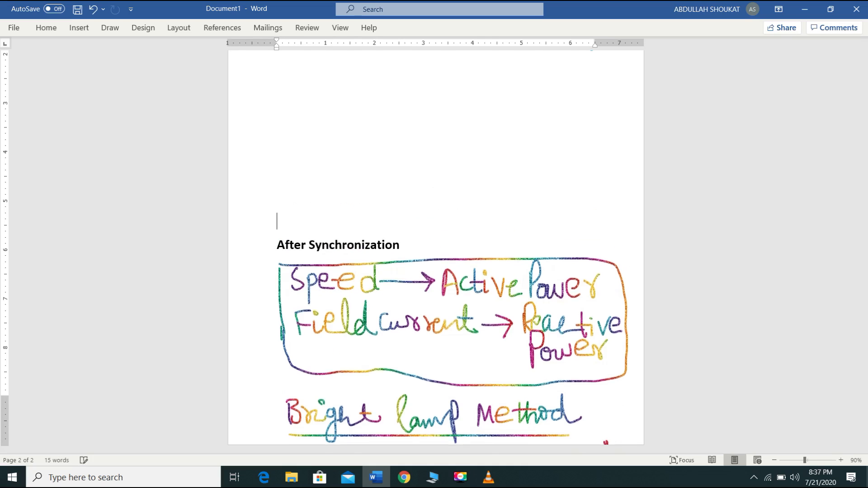
key("Return")
key("Return")
key("Return")
key("Return")
key("Return")
key("Return")
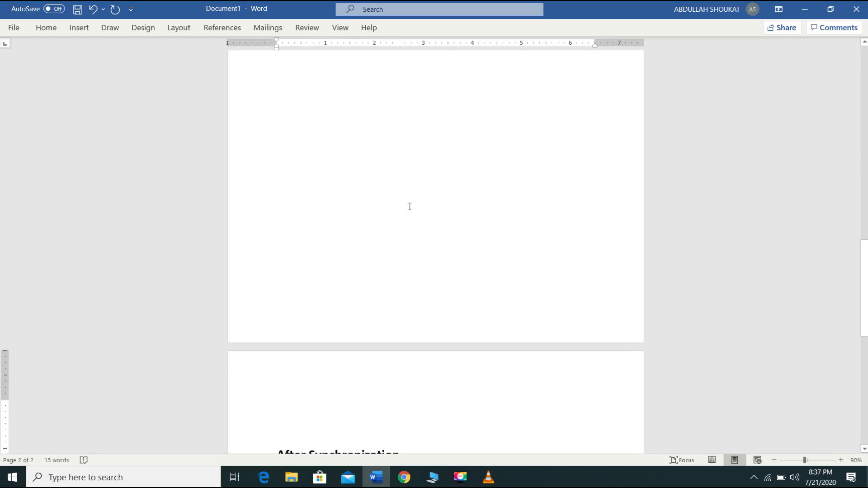
Sketch a star-connected three-phase winding with the orange pen below the Before Synchronization notes, adding a line out from the upper winding
scroll(383, 196, "down", 10)
scroll(380, 196, "up", 2)
scroll(358, 208, "down", 2)
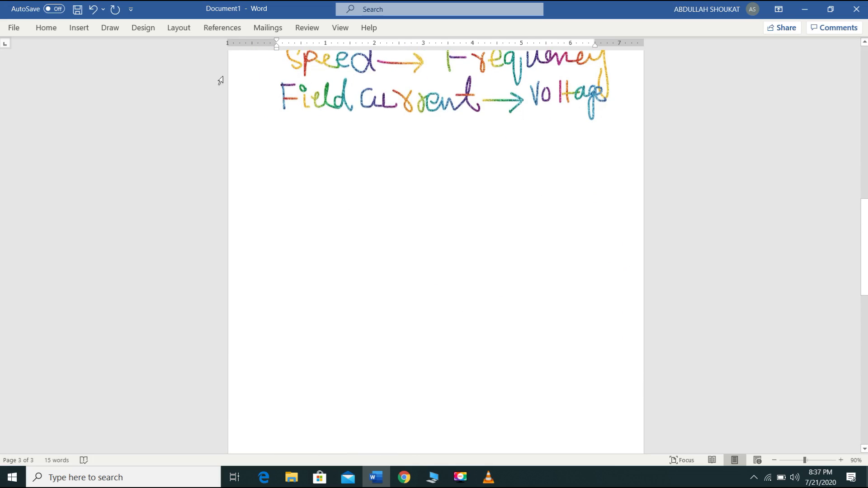
left_click(107, 29)
left_click(100, 56)
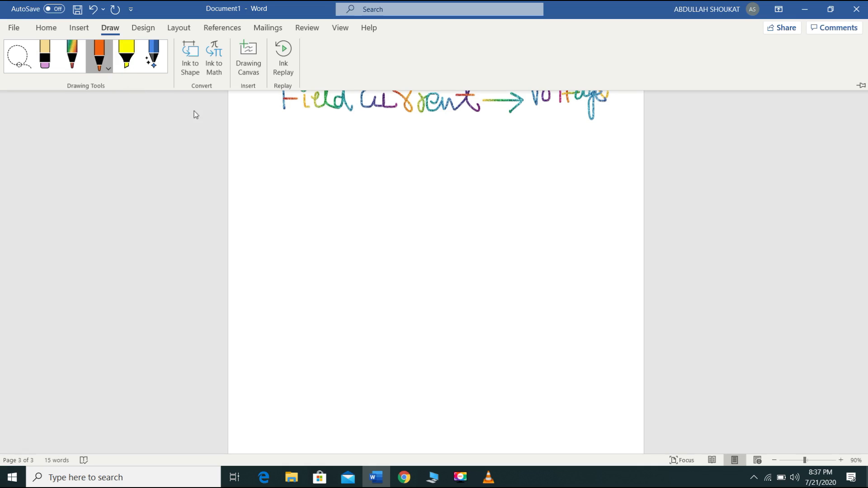
left_click(333, 187)
mouse_move(332, 186)
left_mouse_down()
mouse_move(339, 232)
mouse_move(290, 292)
left_mouse_up()
left_click_drag(339, 230, 366, 263)
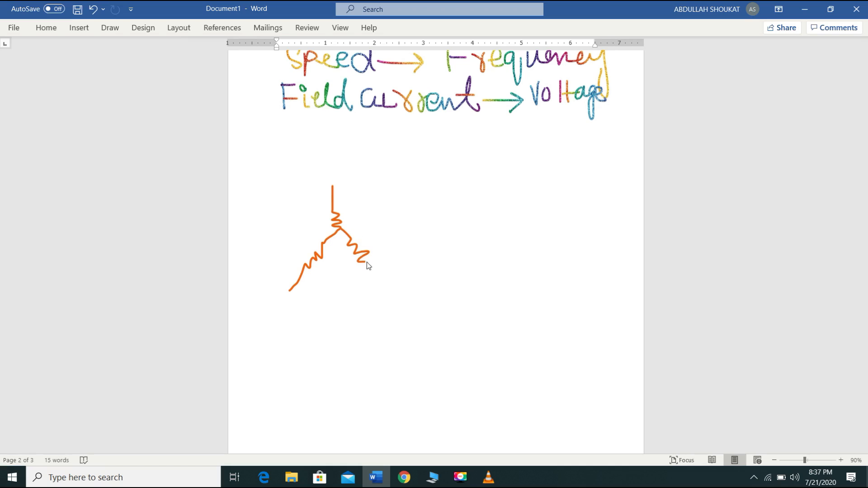
left_click_drag(332, 187, 395, 190)
left_click_drag(396, 200, 390, 170)
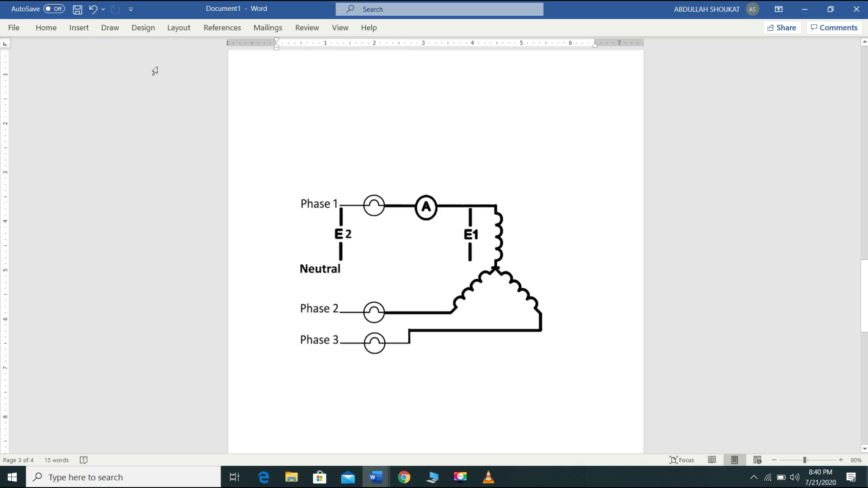
Circle the phase, E2 and neutral labels and then E1 with the rainbow pen, adding an arrow for each side of the circuit
left_click(111, 28)
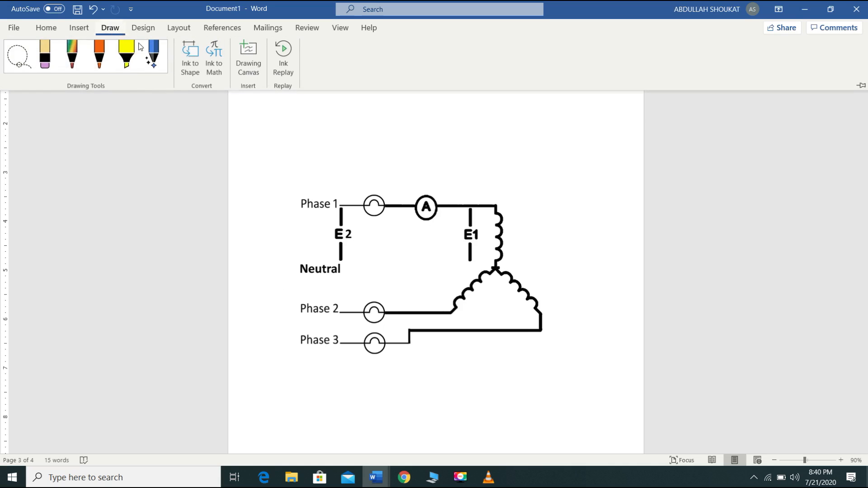
left_click(76, 62)
mouse_move(319, 181)
left_mouse_down()
mouse_move(281, 208)
mouse_move(270, 293)
mouse_move(310, 378)
mouse_move(359, 330)
mouse_move(362, 244)
mouse_move(339, 187)
mouse_move(319, 181)
left_mouse_up()
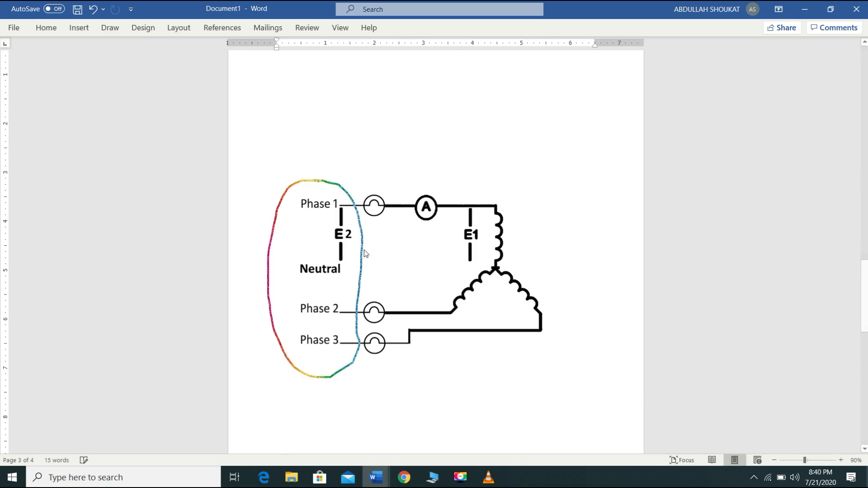
mouse_move(323, 230)
left_mouse_down()
mouse_move(277, 145)
mouse_move(333, 143)
left_mouse_up()
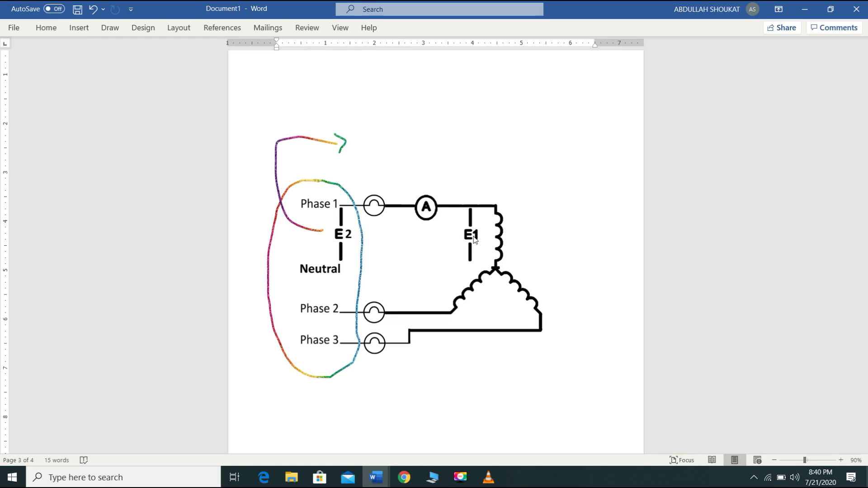
mouse_move(474, 197)
left_mouse_down()
mouse_move(454, 240)
mouse_move(461, 266)
mouse_move(482, 261)
mouse_move(480, 208)
left_mouse_up()
mouse_move(523, 254)
left_mouse_down()
mouse_move(558, 237)
mouse_move(545, 223)
mouse_move(549, 248)
left_mouse_up()
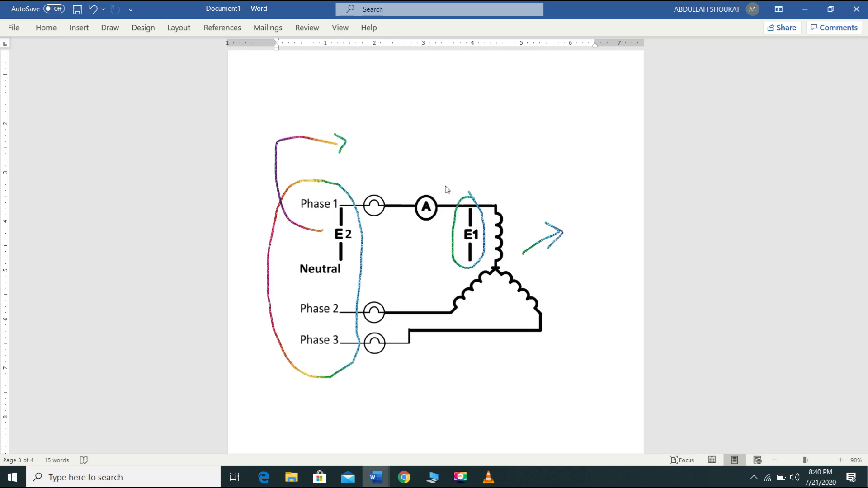
Draw a box around the ammeter, E1 and the star-connected windings in the circuit diagram
left_click_drag(411, 191, 427, 355)
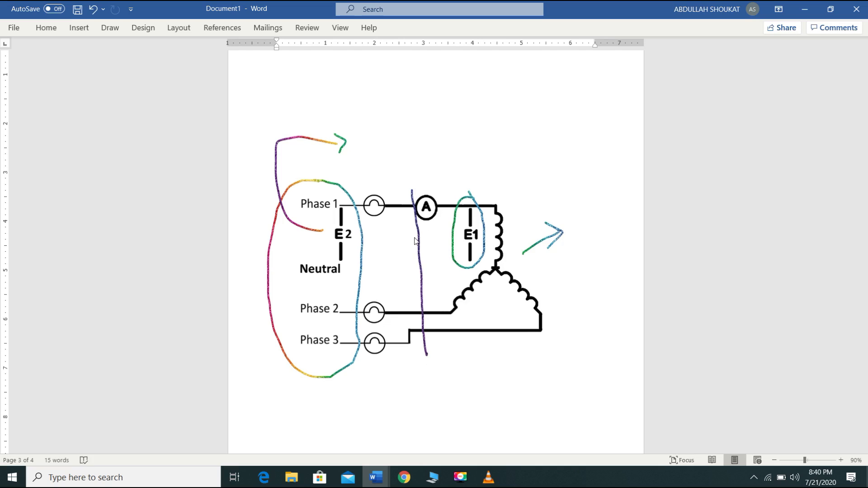
mouse_move(413, 185)
left_mouse_down()
mouse_move(577, 201)
mouse_move(581, 286)
left_mouse_up()
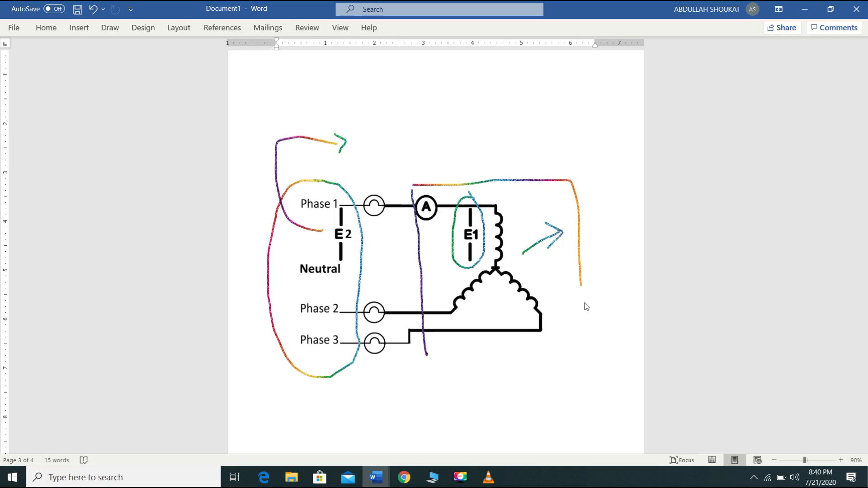
left_click_drag(588, 340, 501, 349)
left_click_drag(434, 355, 426, 356)
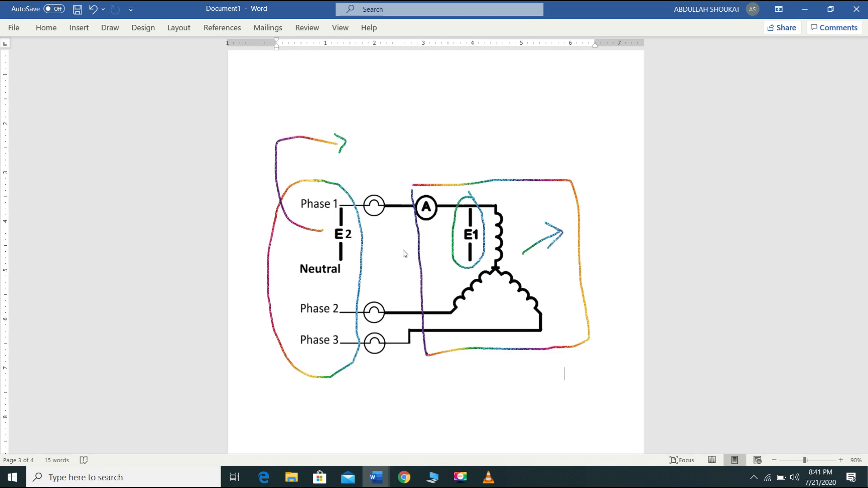
Switch to LVSIM-EMS in Chrome and place Power Supply 8821 in the top row's first slot and Synchronous Motor / Generator 8241 in its third
left_click(405, 479)
left_click_drag(293, 177, 295, 422)
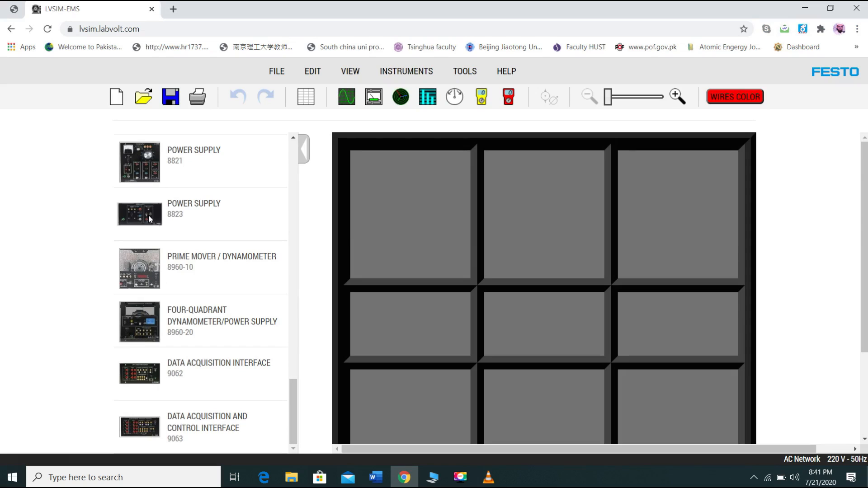
left_click_drag(158, 175, 389, 219)
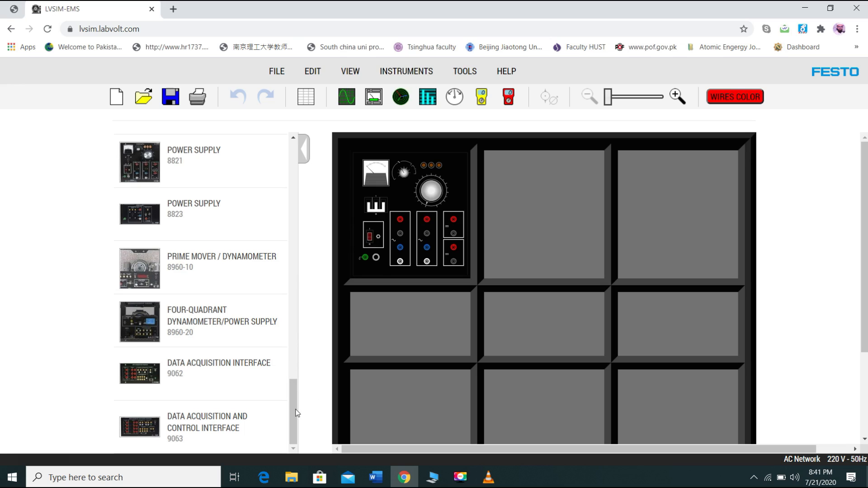
scroll(292, 360, "up", 15)
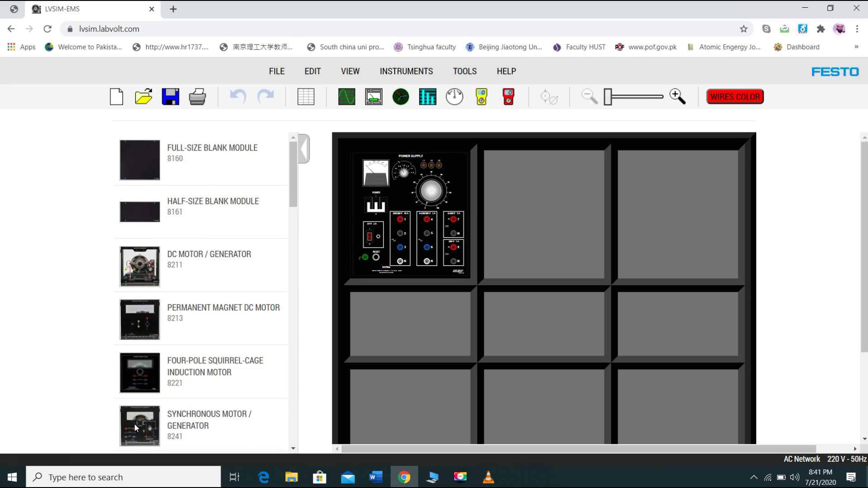
left_click_drag(471, 260, 684, 220)
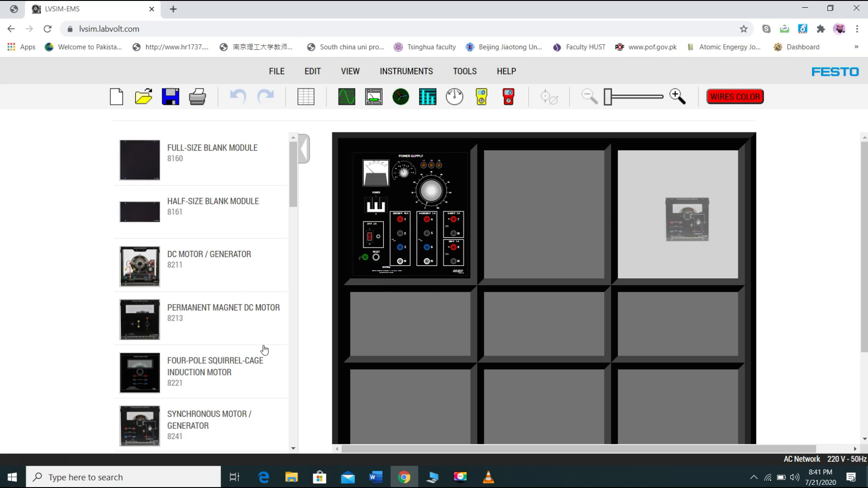
Place Data Acquisition Interface 9062 below the power supply and Prime Mover / Dynamometer 8960-10 in the top row's middle slot
left_click_drag(292, 200, 298, 372)
scroll(291, 441, "down", 6)
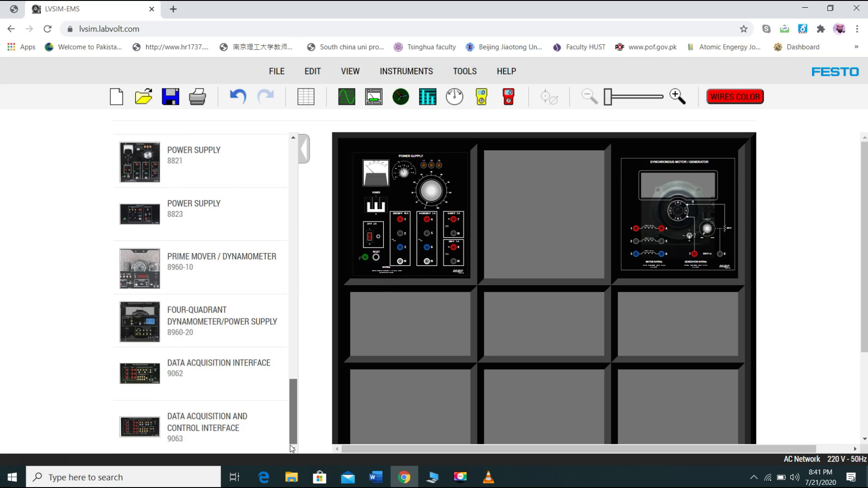
left_click_drag(138, 374, 403, 328)
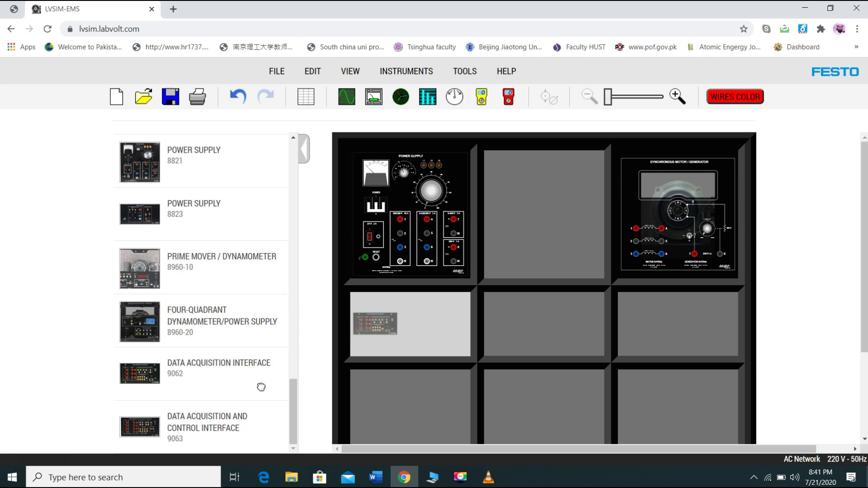
left_click_drag(143, 265, 531, 230)
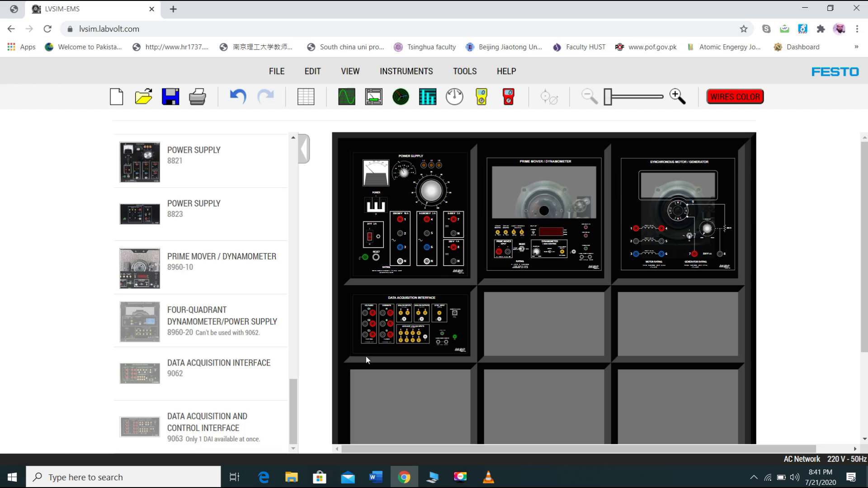
Place Synchronizing Module 8621 in the slot below the synchronous motor / generator and collapse the module list
left_click_drag(298, 394, 293, 144)
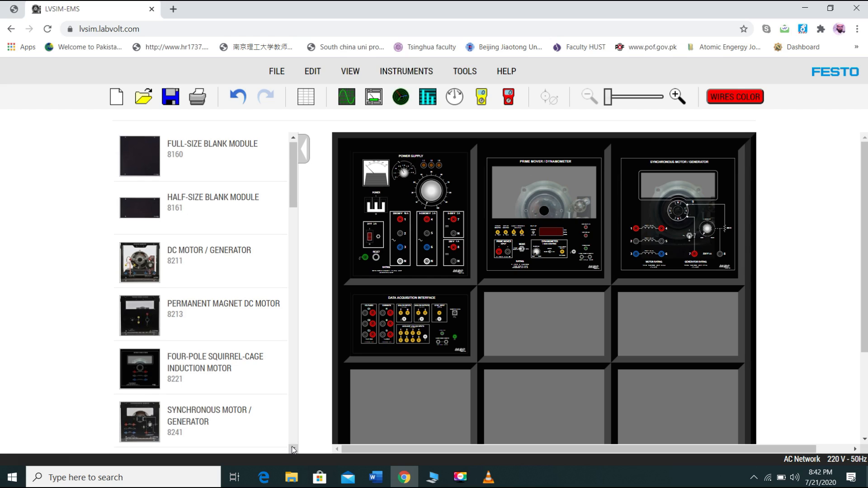
left_click(293, 449)
left_click(293, 450)
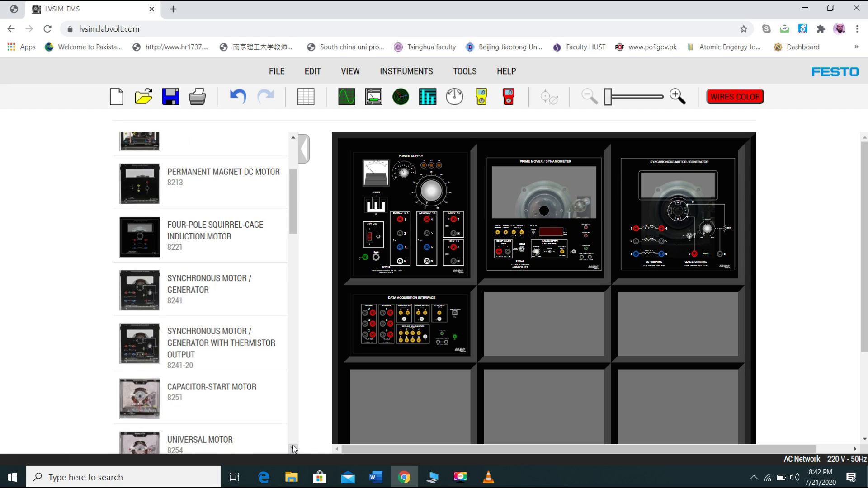
left_click(293, 449)
left_click_drag(296, 216, 292, 348)
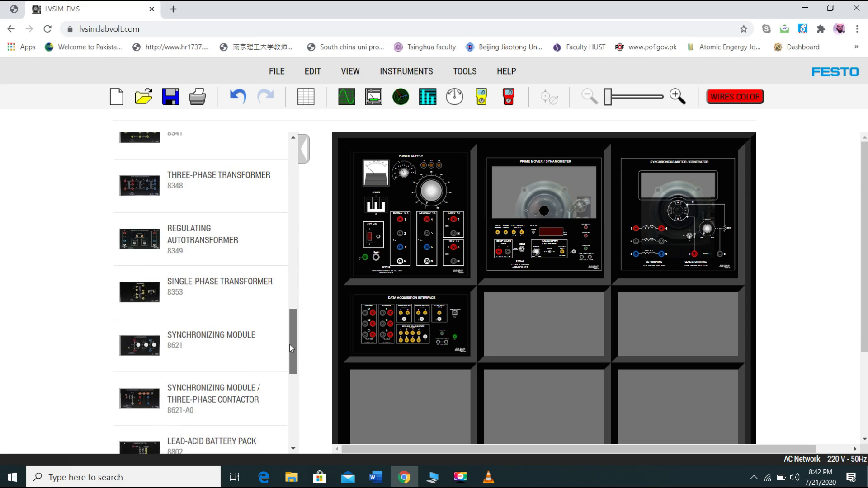
scroll(240, 325, "down", 1)
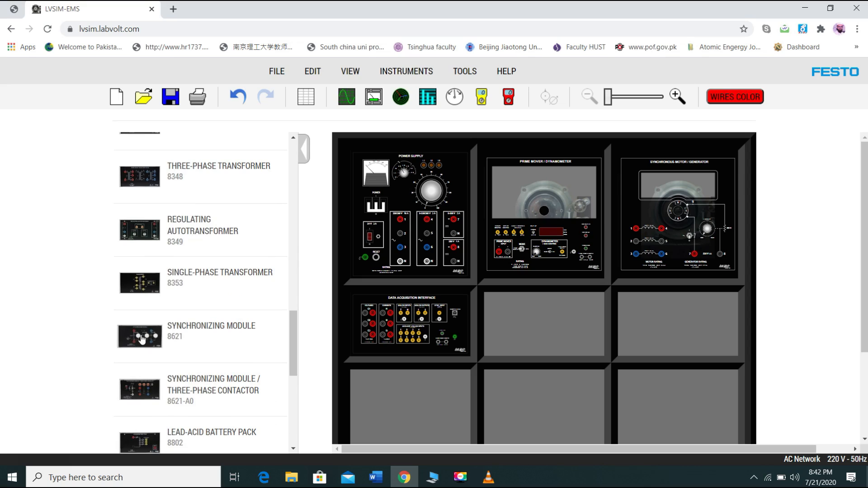
left_click_drag(141, 339, 640, 322)
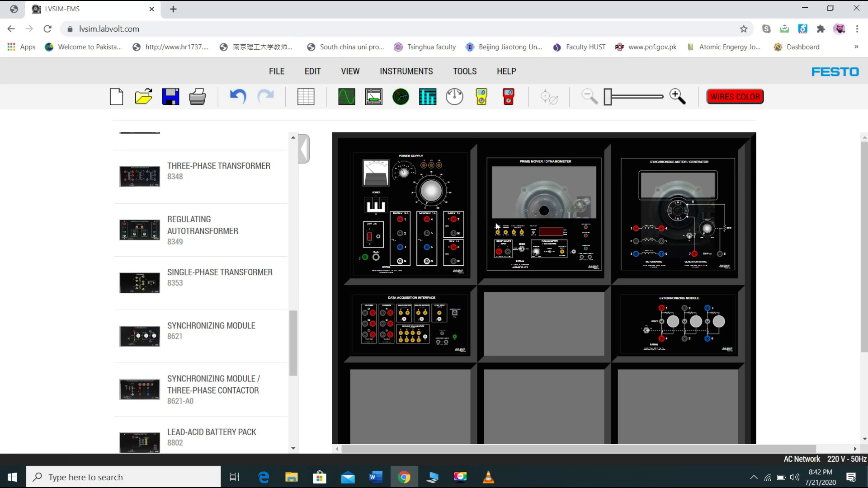
left_click(304, 154)
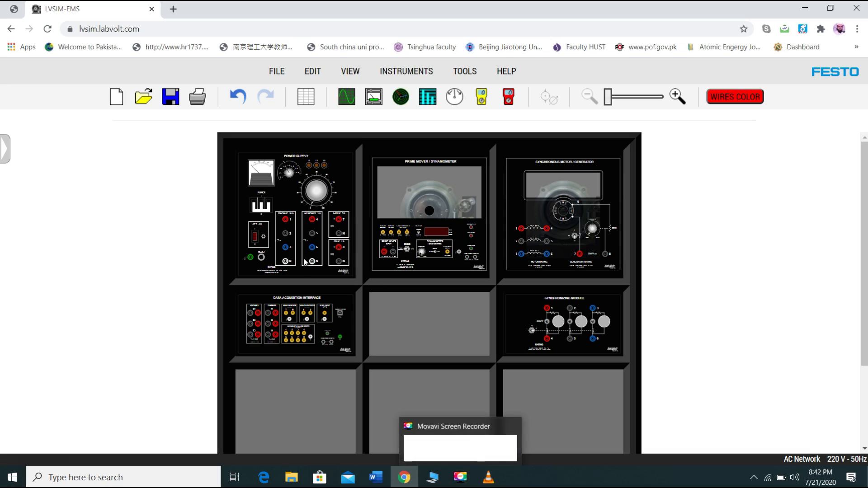
Switch back to Document1 in Word and undo all the pen annotations on the three-phase circuit diagram
mouse_move(375, 477)
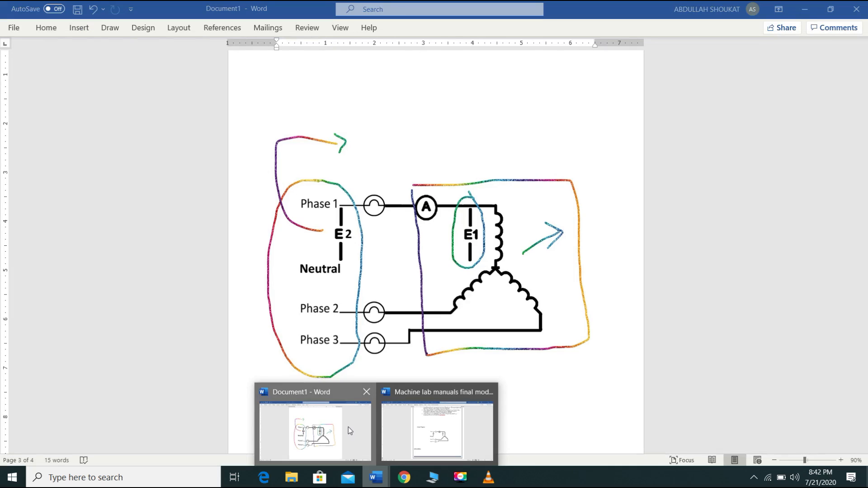
left_click(348, 427)
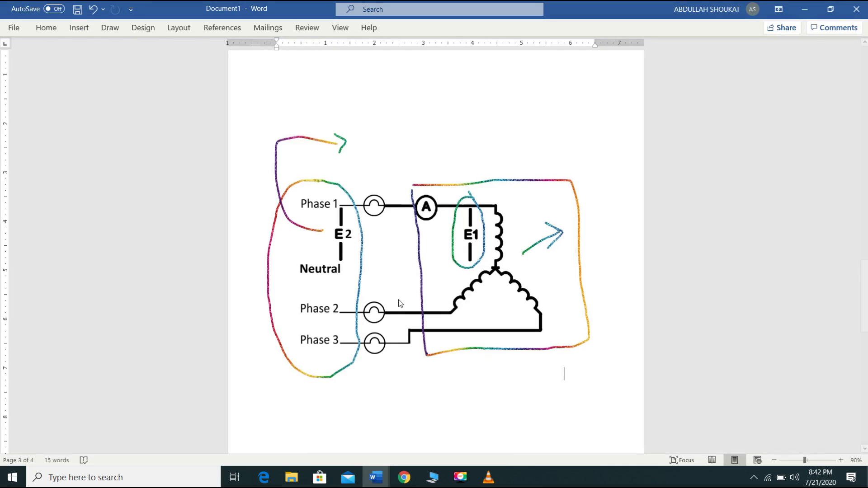
key("ctrl+z")
key("ctrl+z")
key("ctrl+z")
key("ctrl+z")
key("ctrl+z")
key("ctrl+z")
key("ctrl+z")
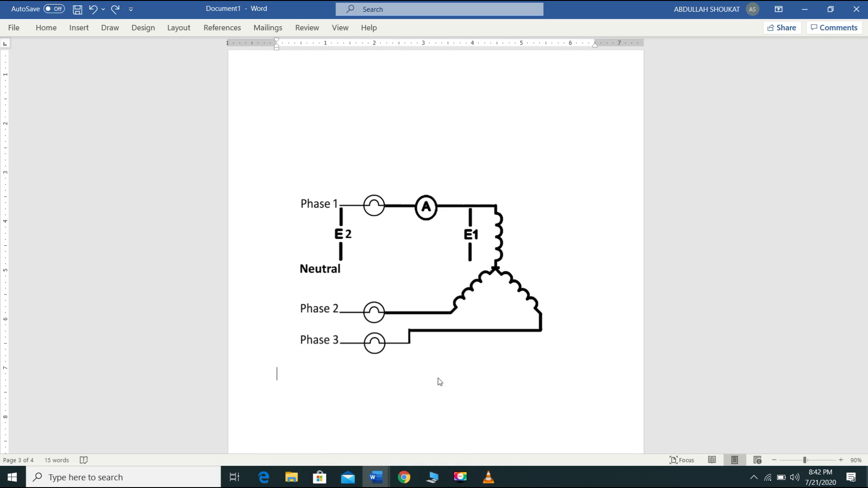
Switch to LVSIM-EMS in Chrome and wire power supply AC terminals 1, 2 and 3 to Synchronizing Module terminals 1, 2 and 3
left_click(404, 477)
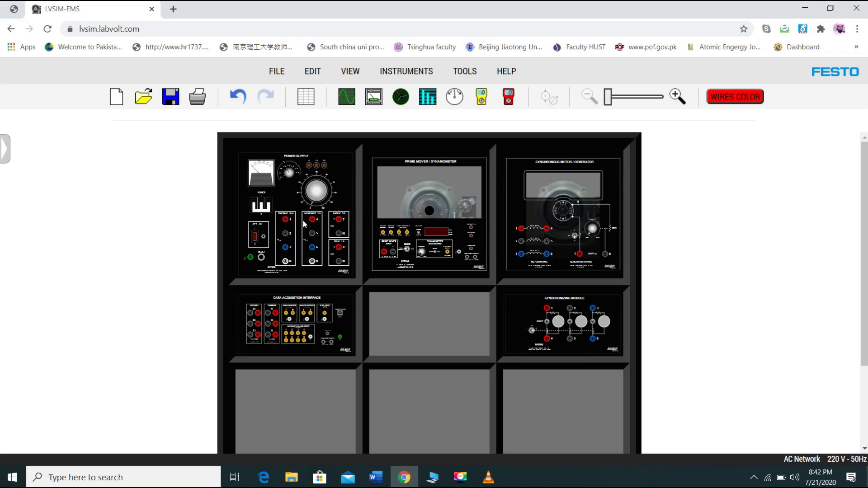
left_click(677, 96)
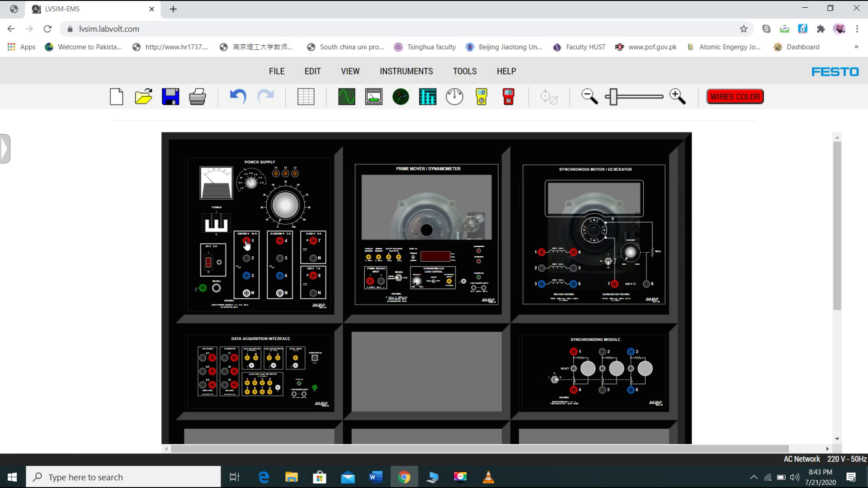
mouse_move(247, 244)
left_mouse_down()
mouse_move(326, 301)
mouse_move(503, 362)
mouse_move(573, 354)
left_mouse_up()
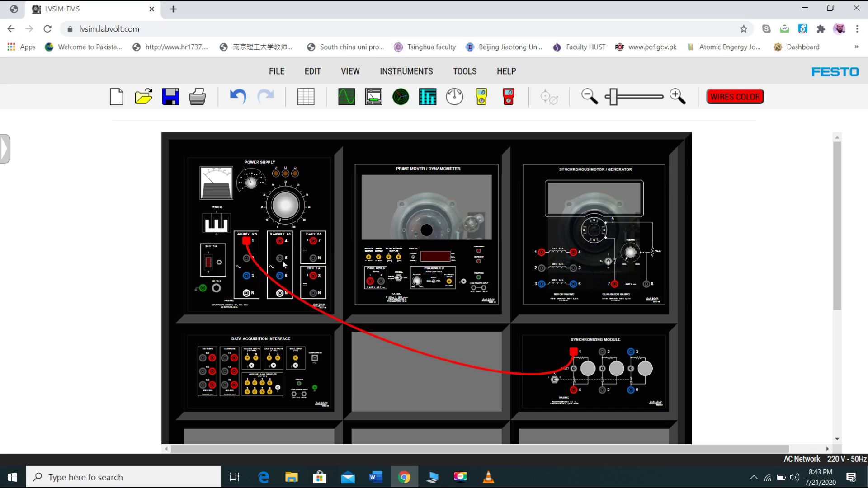
left_click_drag(248, 261, 604, 354)
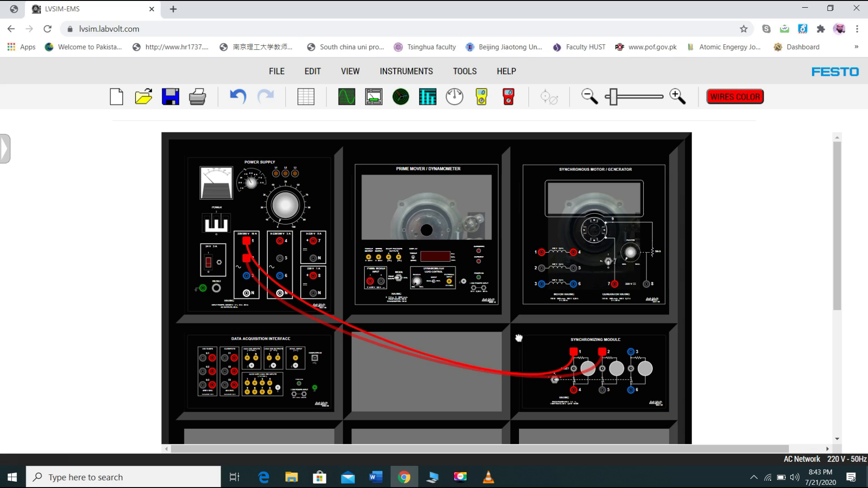
left_click_drag(248, 279, 633, 355)
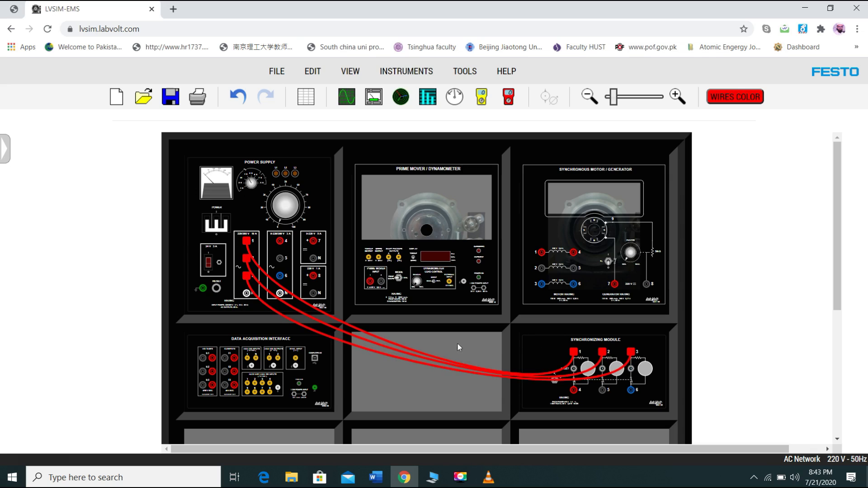
Reroute the phase 1 and phase 2 wires from the power supply so they pass through the empty slot below the prime mover
left_click_drag(514, 376, 512, 346)
left_click_drag(501, 376, 441, 346)
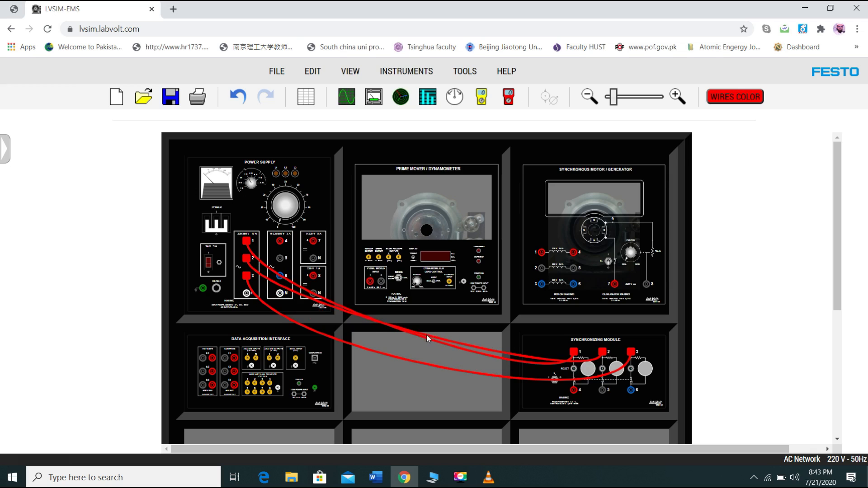
left_click_drag(419, 332, 554, 156)
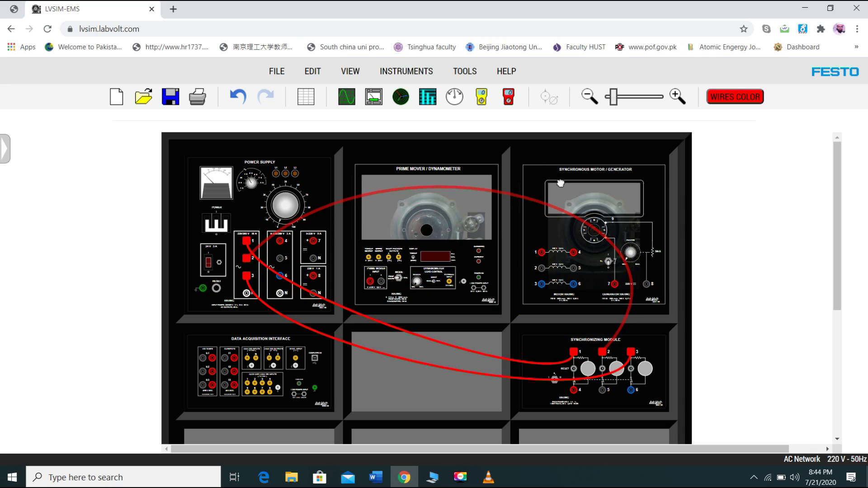
left_click_drag(548, 209, 631, 161)
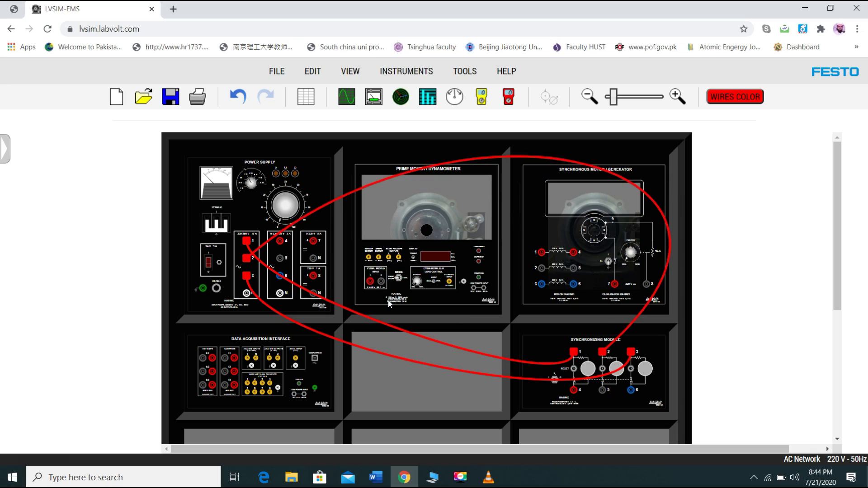
left_click_drag(357, 313, 342, 357)
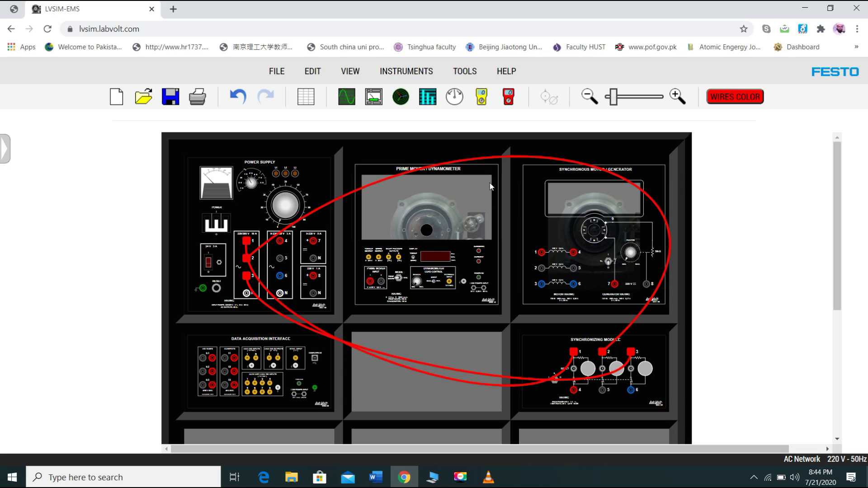
left_click_drag(489, 156, 361, 420)
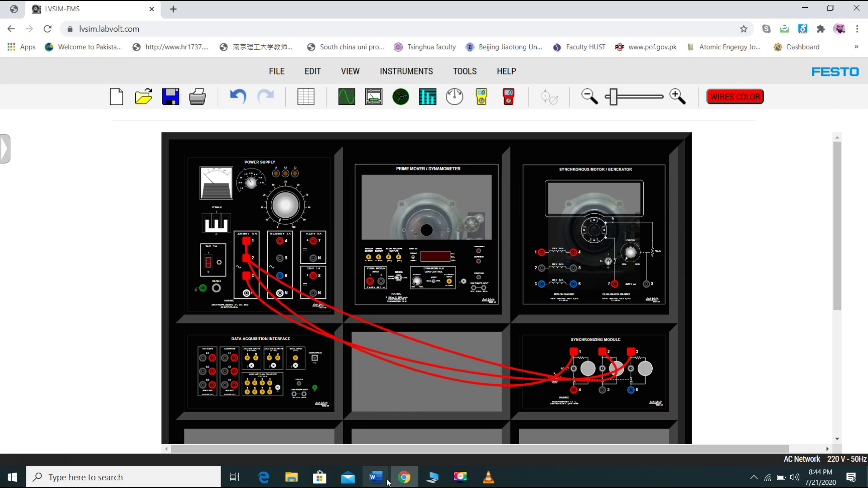
Consult the circuit diagram in Word and, in LVSIM-EMS, connect voltage input E2 between Synchronizing Module terminal 1 and the AC supply's neutral N
mouse_move(376, 477)
left_click(338, 452)
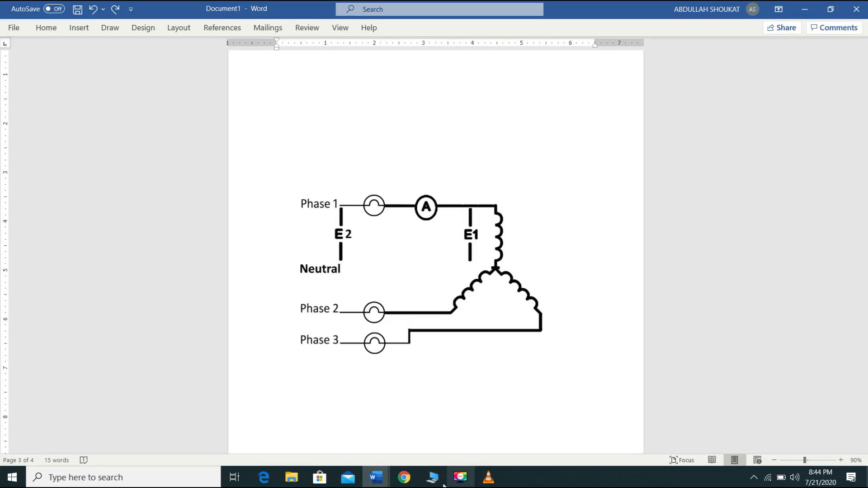
left_click(405, 477)
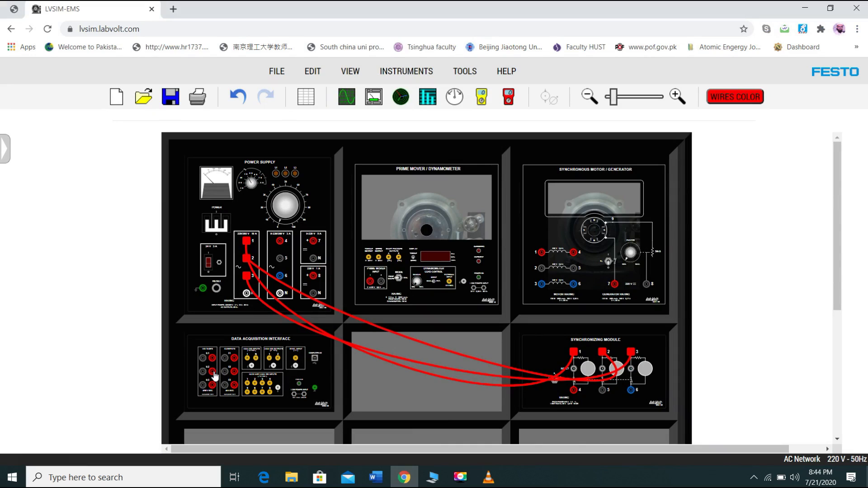
mouse_move(214, 375)
left_mouse_down()
mouse_move(555, 365)
mouse_move(573, 355)
left_mouse_up()
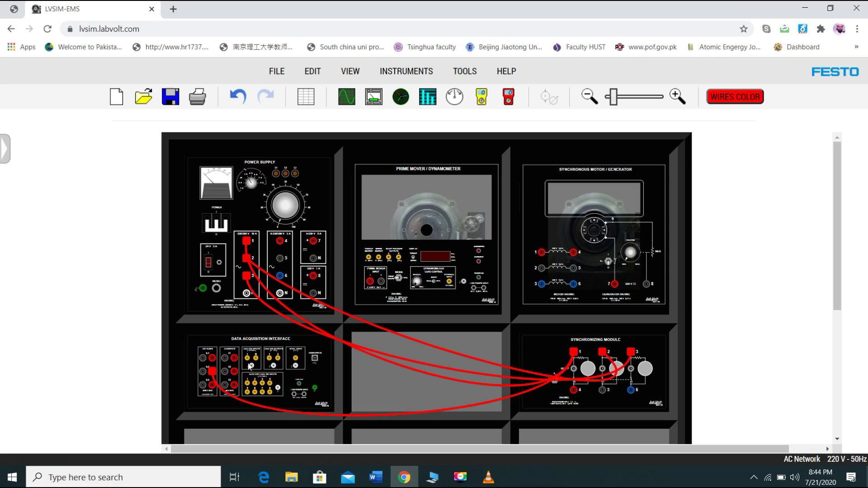
left_click_drag(202, 372, 248, 295)
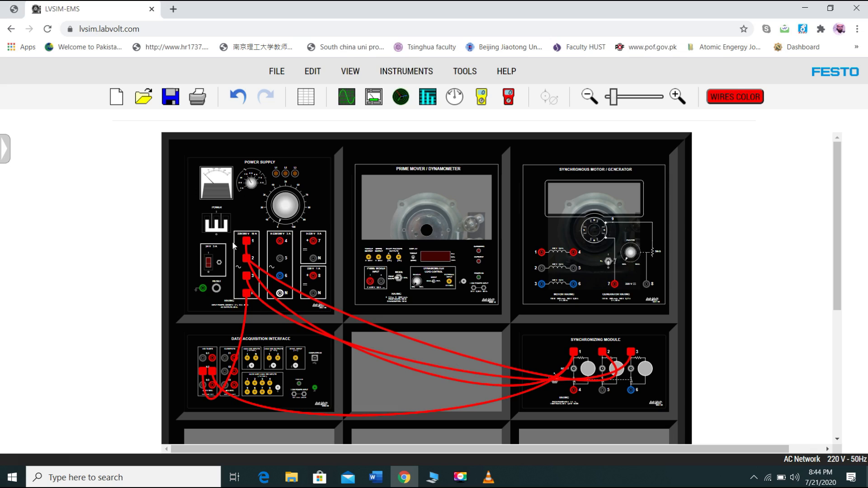
Recheck the Word diagram and, in LVSIM-EMS, wire variable DC supply terminals 7 and N to the prime mover input with compact wires
left_click(405, 475)
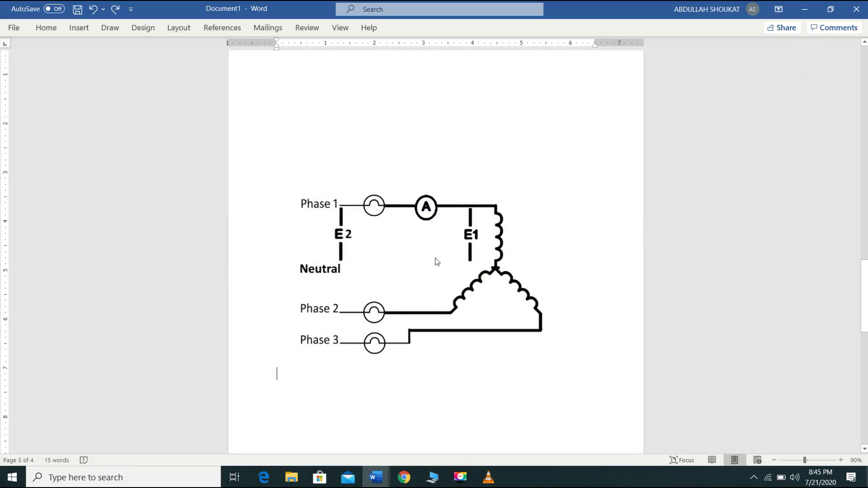
left_click(404, 477)
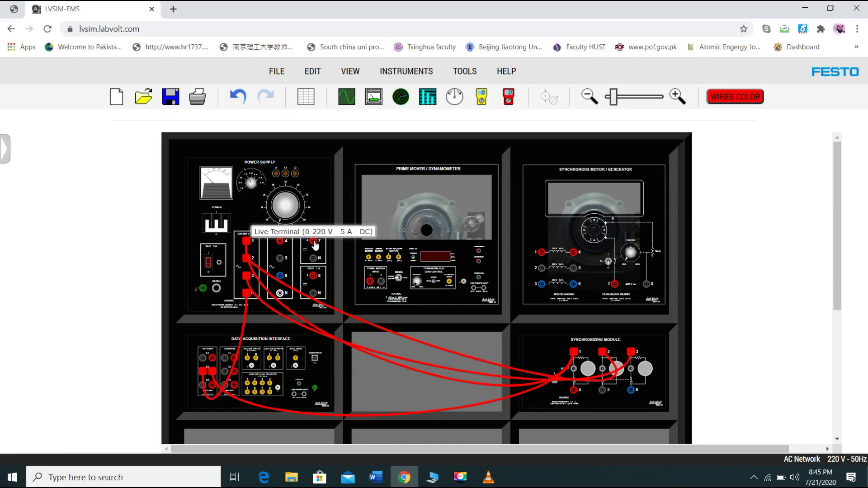
left_click_drag(315, 245, 370, 282)
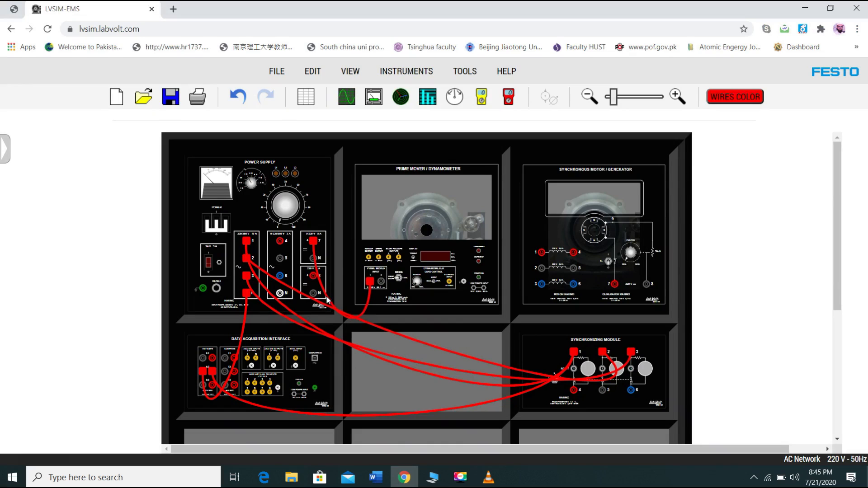
mouse_move(330, 292)
left_mouse_down()
mouse_move(343, 259)
mouse_move(334, 284)
left_mouse_up()
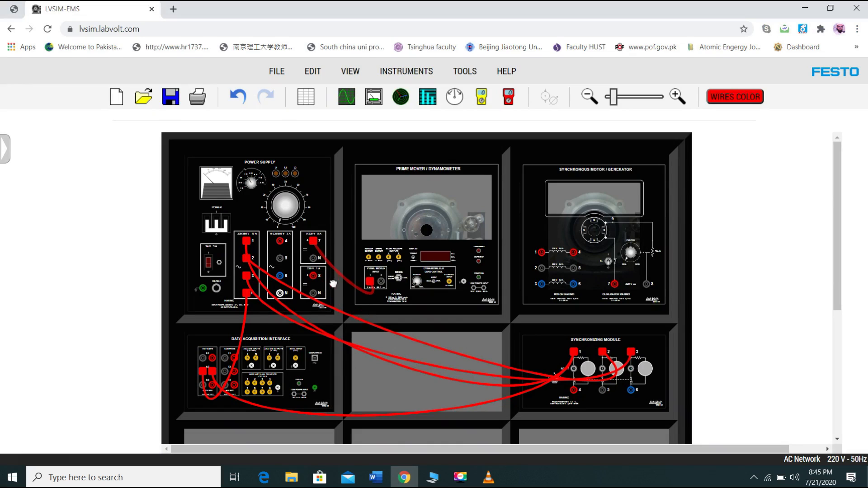
left_click_drag(315, 263, 383, 284)
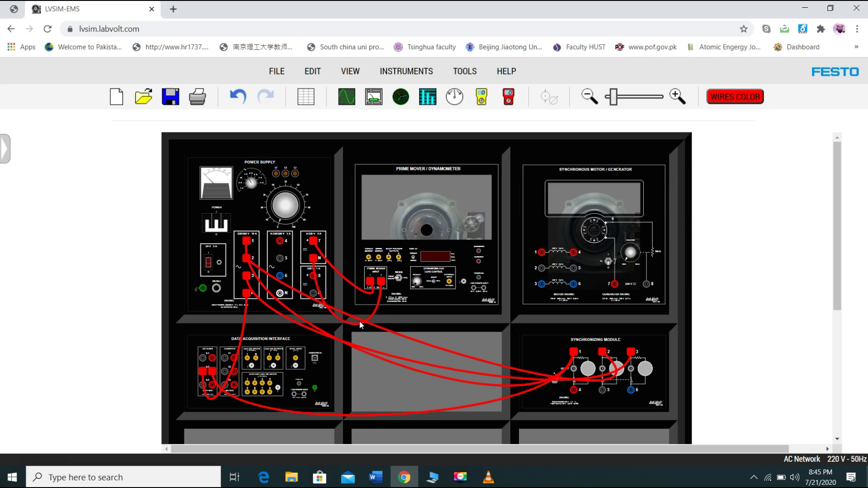
left_click_drag(352, 325, 363, 272)
Wire DC supply terminals 8 and N to synchronous generator terminals 7 and 8, and join its stator terminals 4, 5 and 6 in star
left_click_drag(315, 281, 616, 285)
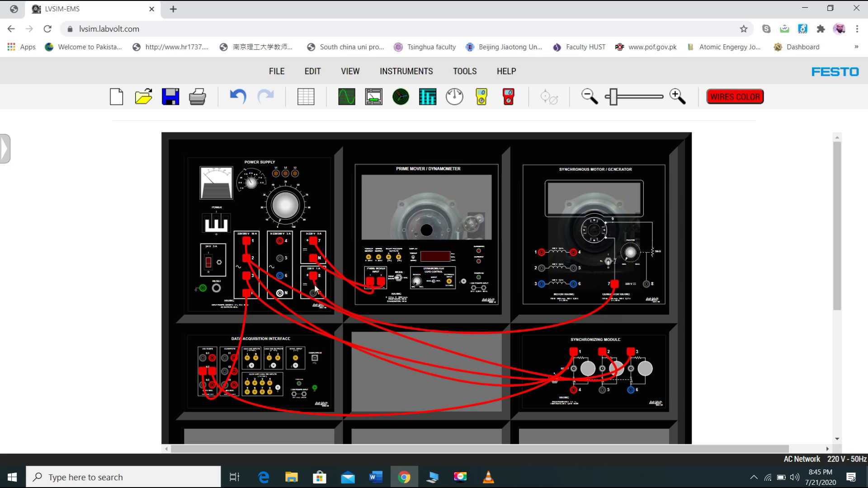
left_click_drag(316, 297, 650, 287)
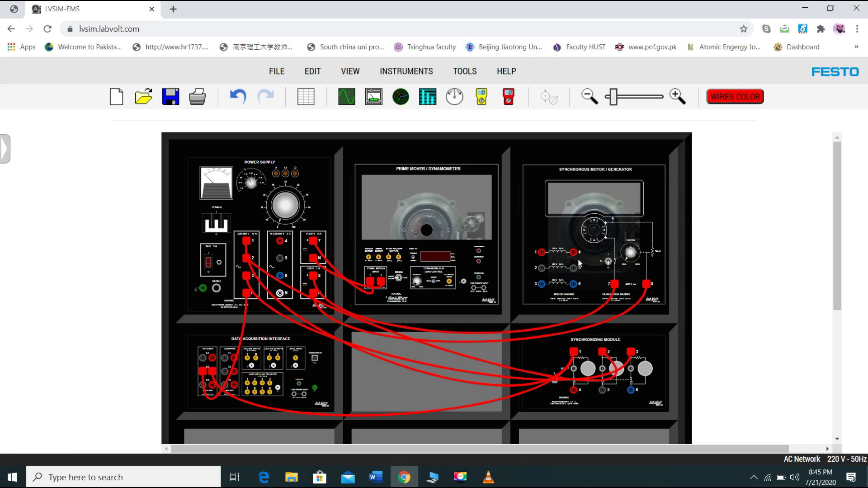
left_click_drag(574, 256, 576, 270)
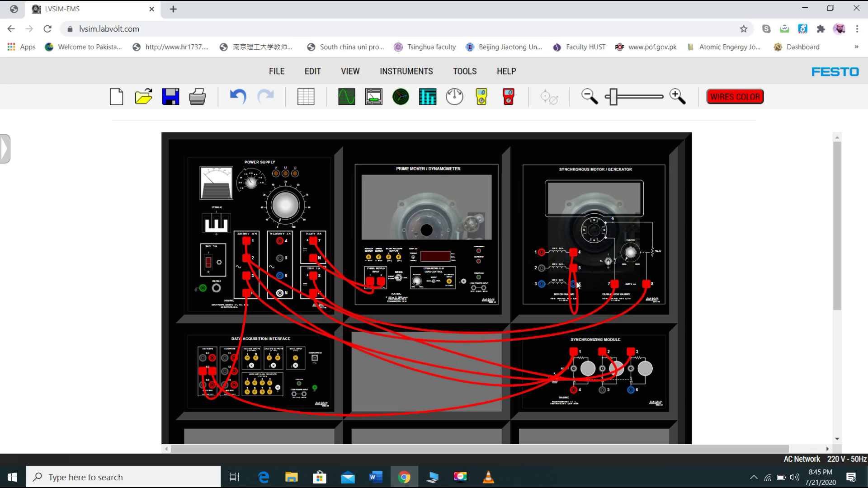
left_click_drag(576, 314, 575, 275)
left_click_drag(576, 287, 584, 264)
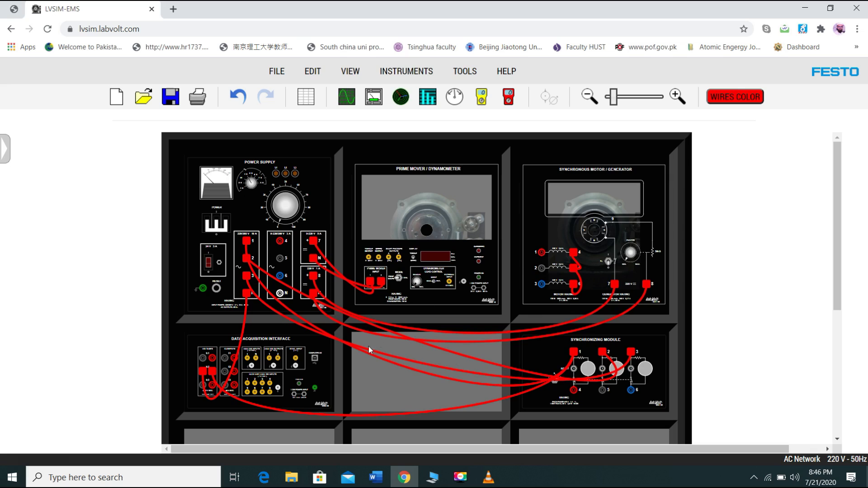
Following the Word diagram, wire generator terminal 1 through current input I1 to Synchronizing Module terminal 4, and generator terminals 2 and 3 to terminals 5 and 6
mouse_move(375, 478)
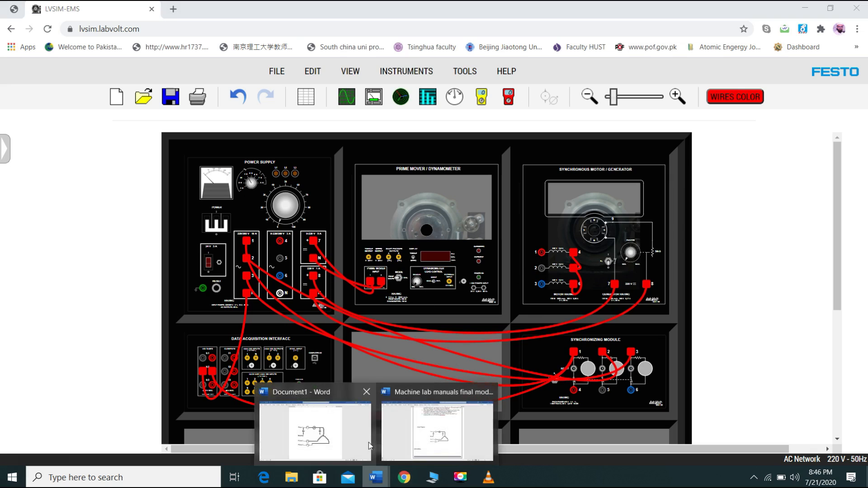
left_click(347, 435)
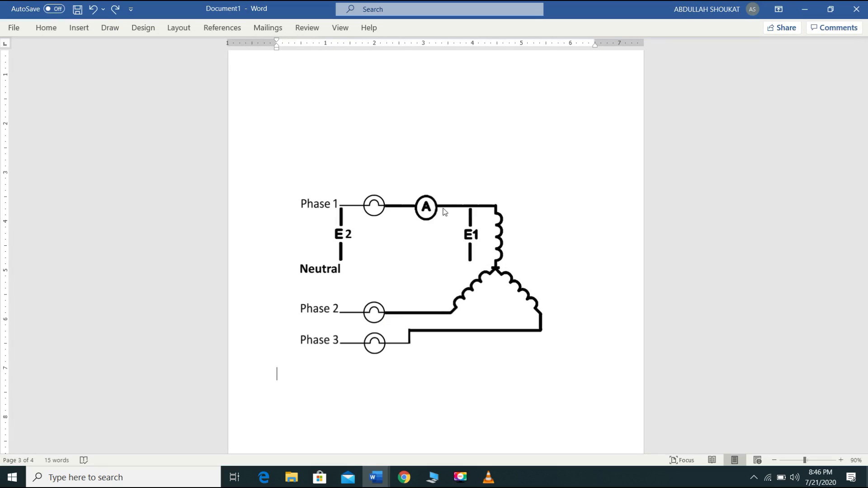
left_click(404, 477)
left_click_drag(541, 253, 448, 283)
left_click_drag(235, 361, 236, 361)
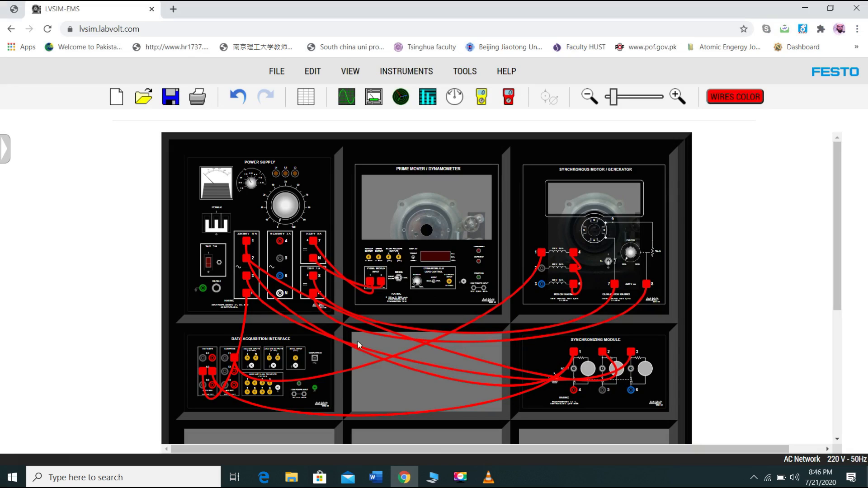
left_click_drag(225, 359, 549, 376)
left_click(574, 391)
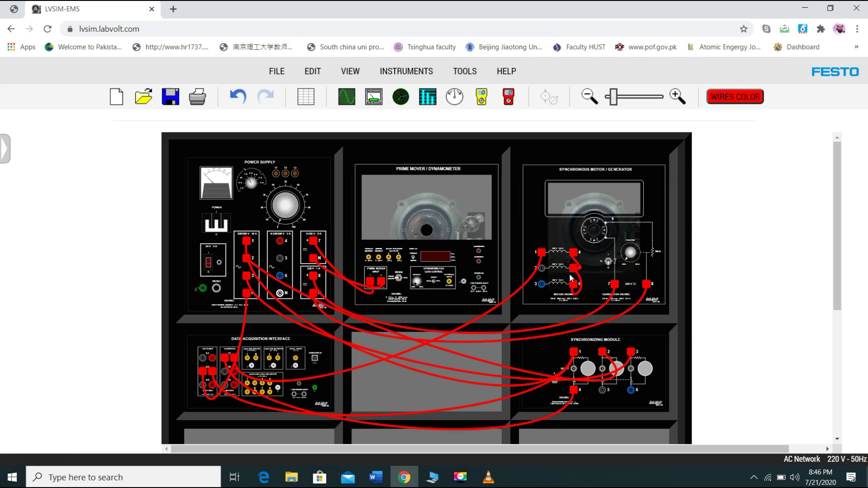
left_click_drag(543, 268, 603, 390)
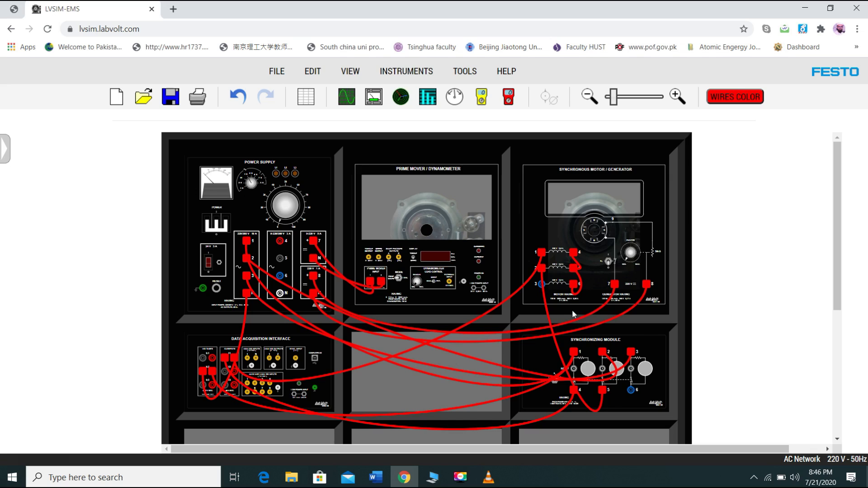
left_click_drag(603, 391, 632, 389)
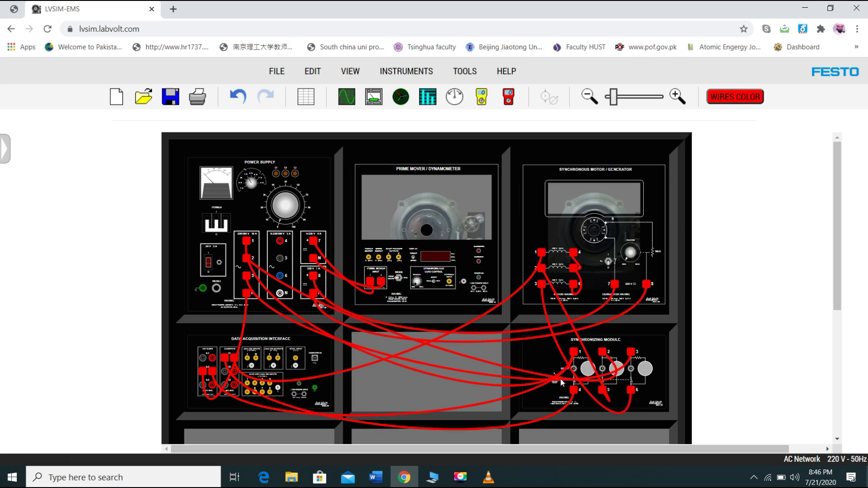
Reroute the wires crossing the Synchronizing Module to uncover its toggle switch and three lamps
left_click_drag(555, 378, 565, 410)
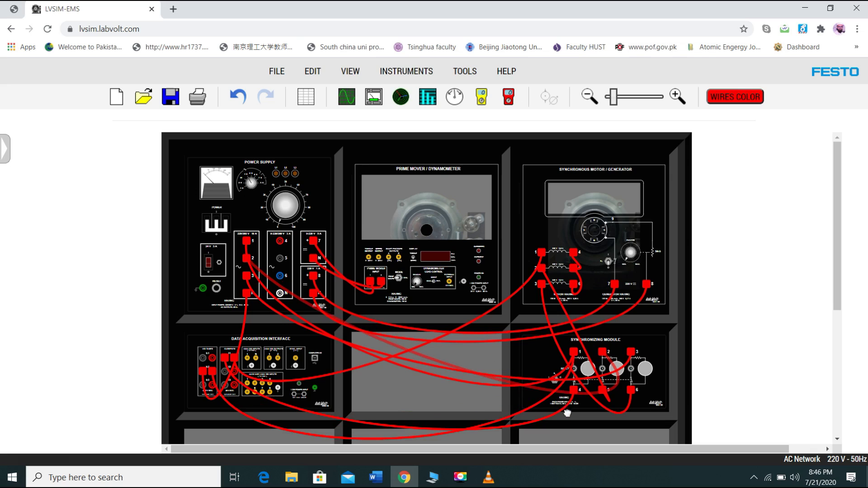
left_click_drag(554, 377, 570, 411)
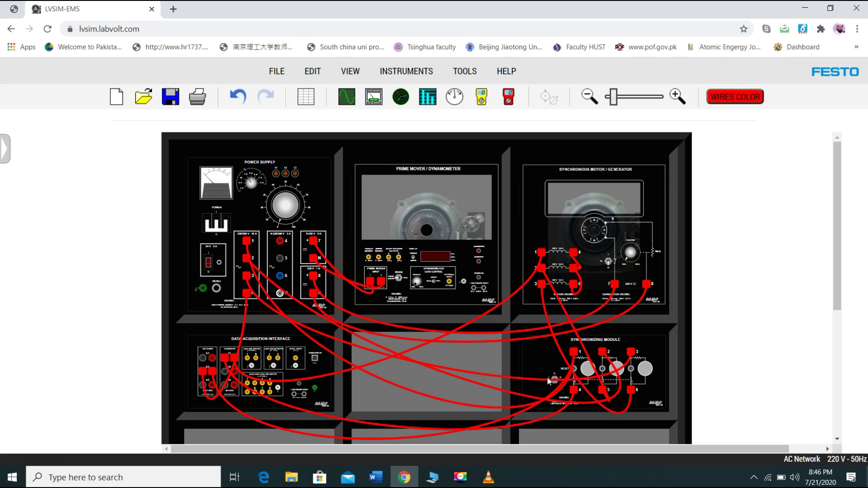
left_click_drag(547, 378, 558, 408)
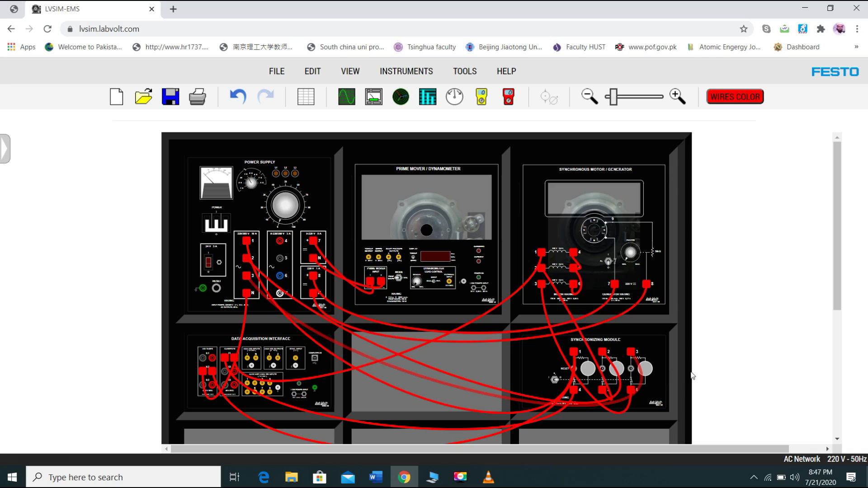
mouse_move(656, 375)
left_mouse_down()
mouse_move(677, 364)
mouse_move(650, 374)
mouse_move(663, 360)
mouse_move(654, 372)
left_mouse_up()
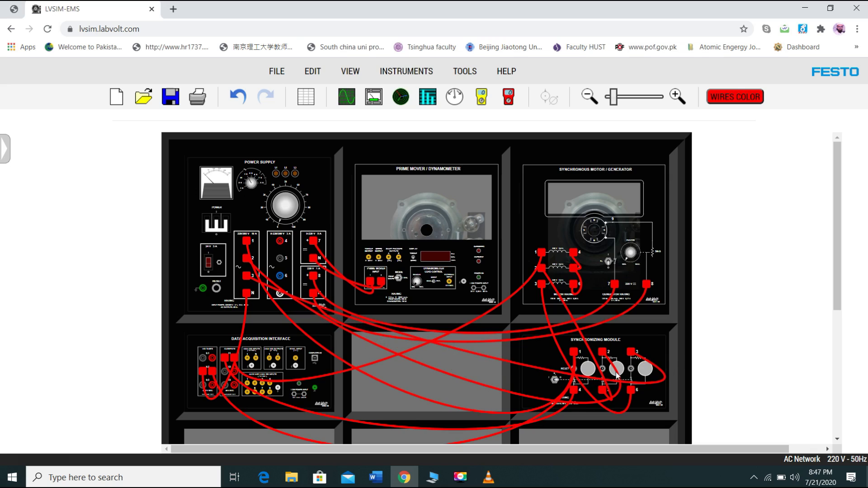
left_click_drag(618, 371, 574, 361)
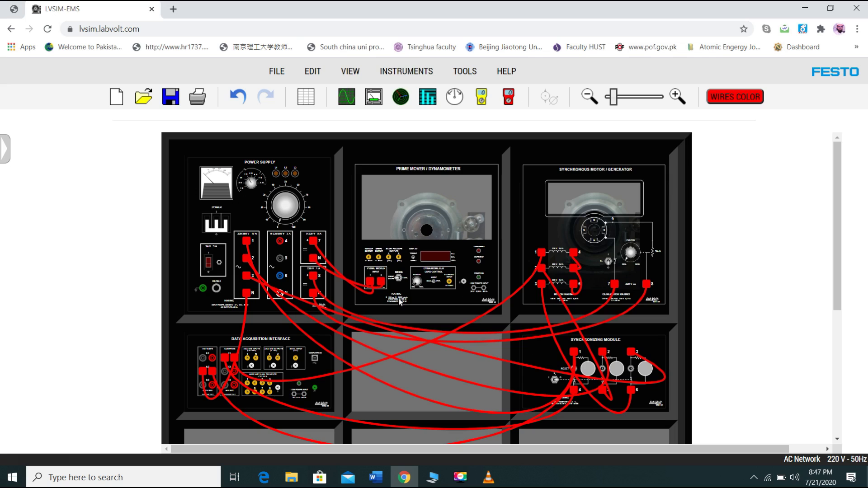
Connect the power supply's 24 V output to the low power input of the Prime Mover / Dynamometer
left_click_drag(219, 263, 429, 280)
left_click_drag(219, 266, 473, 288)
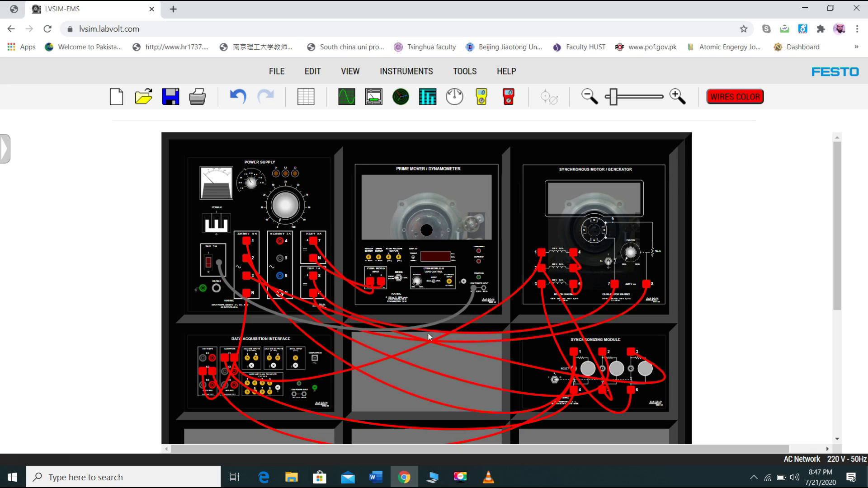
Wire the Prime Mover / Dynamometer's low power input, Speed Output N and common terminal to the Data Acquisition Interface's power input, analog input and common
left_click_drag(484, 288, 296, 395)
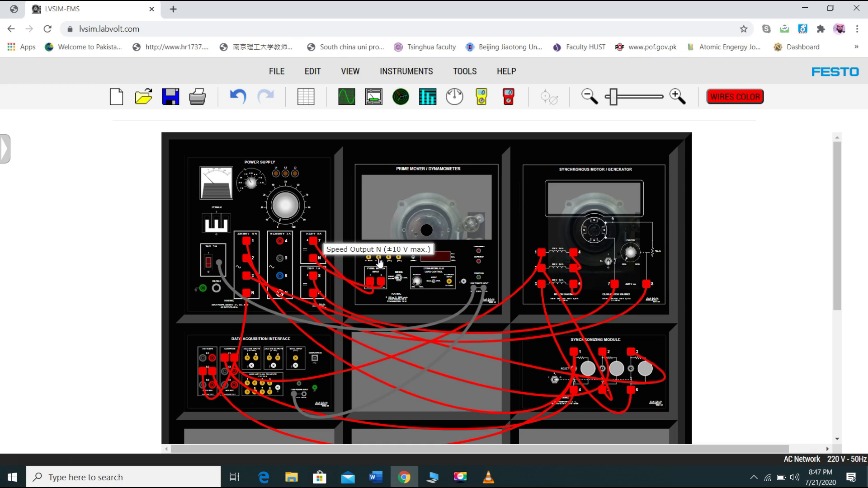
left_click_drag(379, 263, 299, 364)
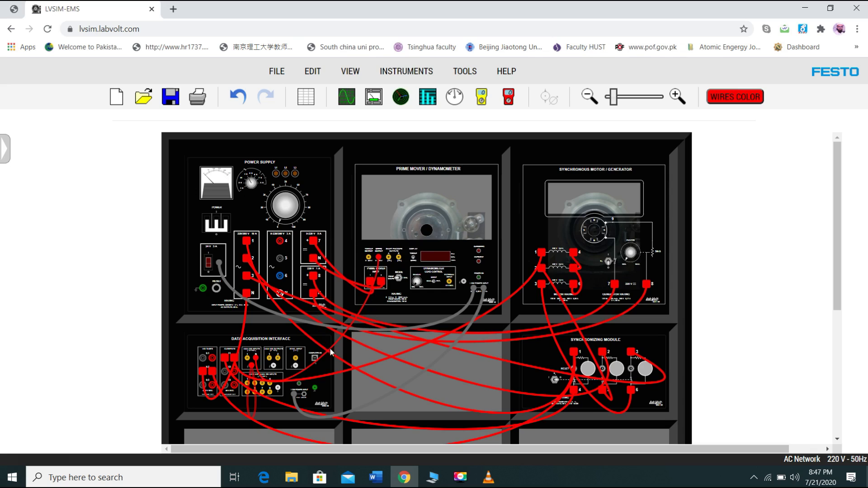
left_click_drag(428, 307, 463, 281)
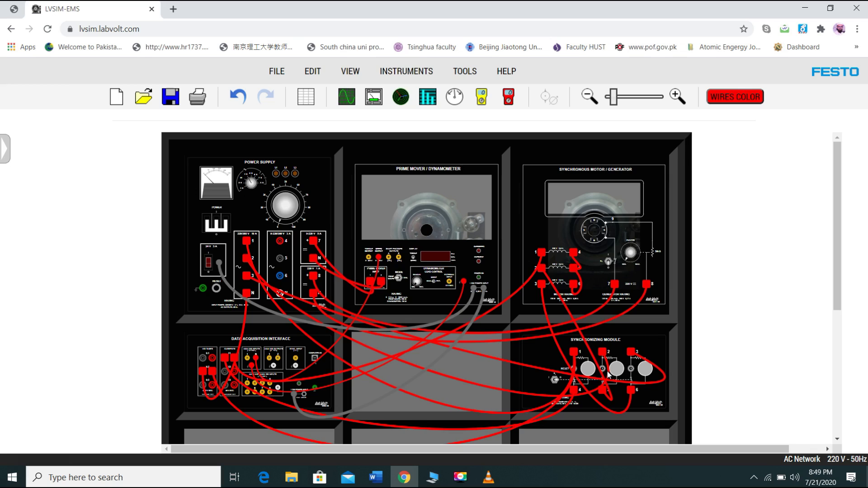
Switch on the 24 V supply and the main power, and adjust the voltage control knob to run the prime mover
left_click(209, 264)
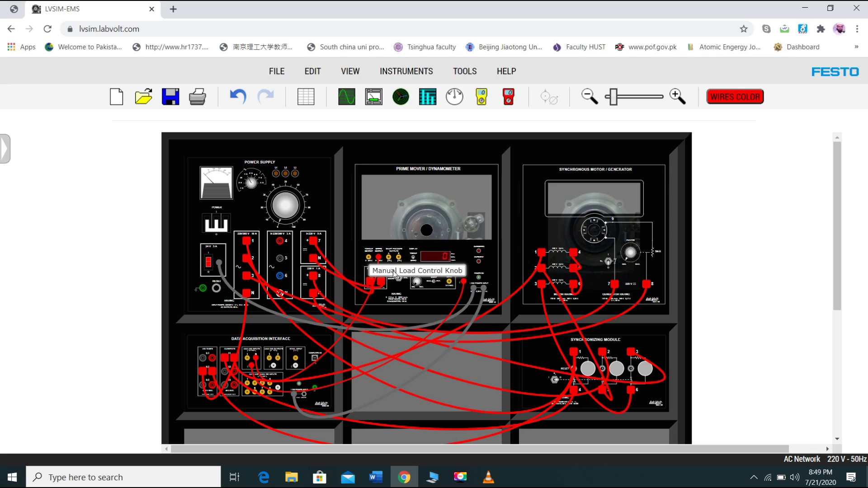
left_click(223, 230)
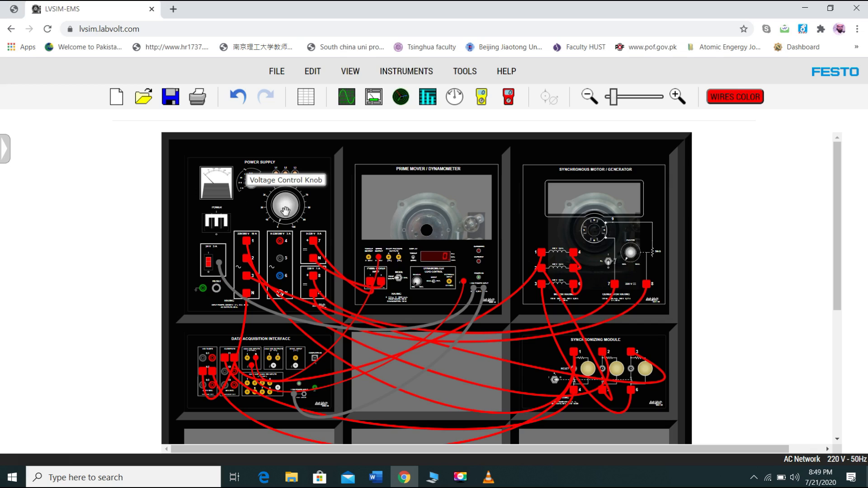
mouse_move(285, 211)
left_mouse_down()
mouse_move(280, 195)
mouse_move(281, 206)
left_mouse_up()
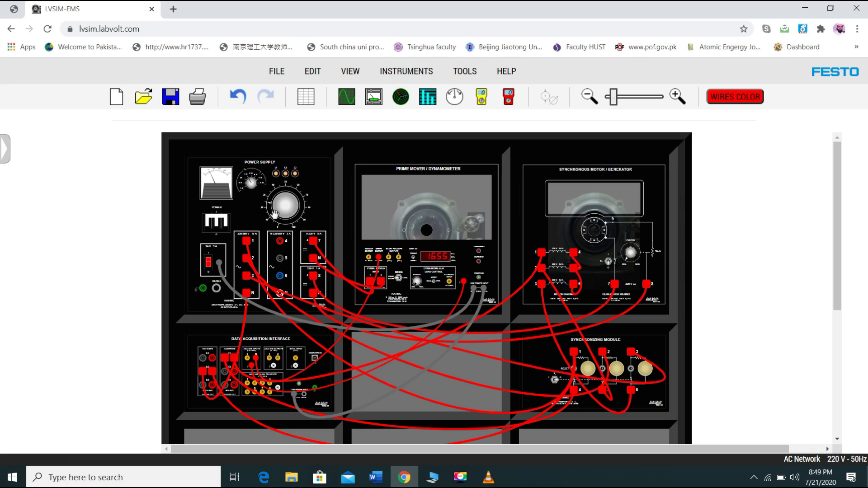
Switch off the main power, stop the prime mover's motor, and switch off the 24 V supply
left_click(221, 219)
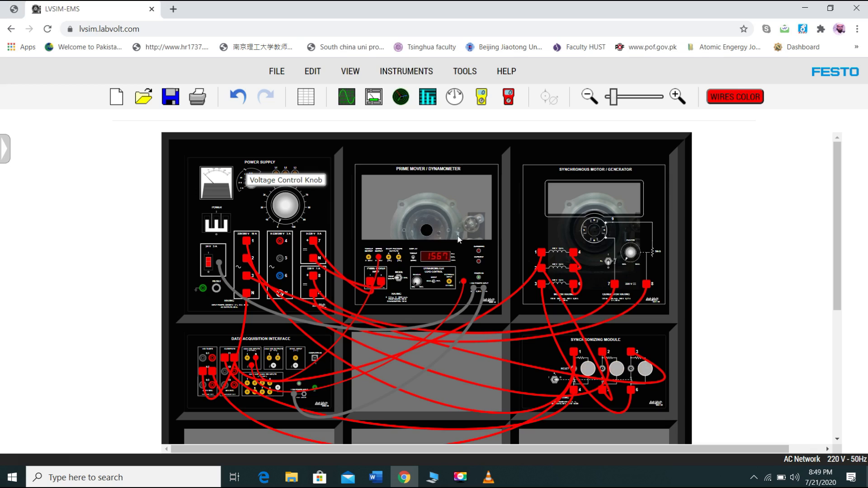
right_click(440, 225)
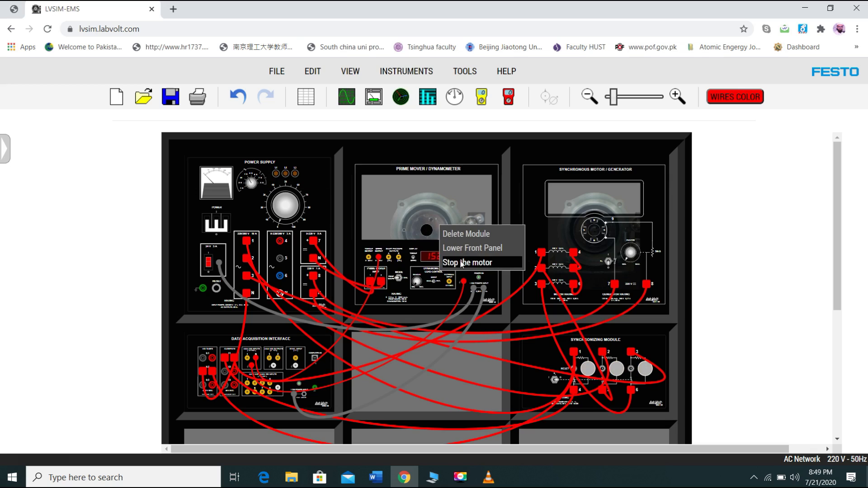
left_click(461, 263)
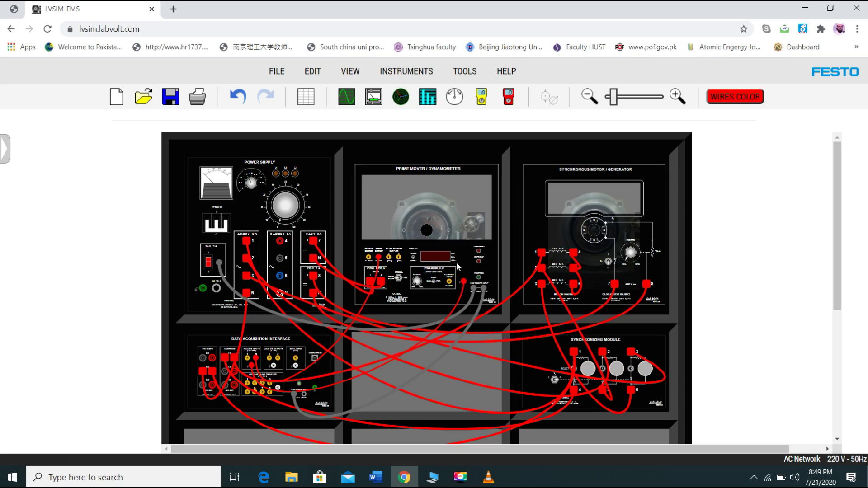
right_click(438, 225)
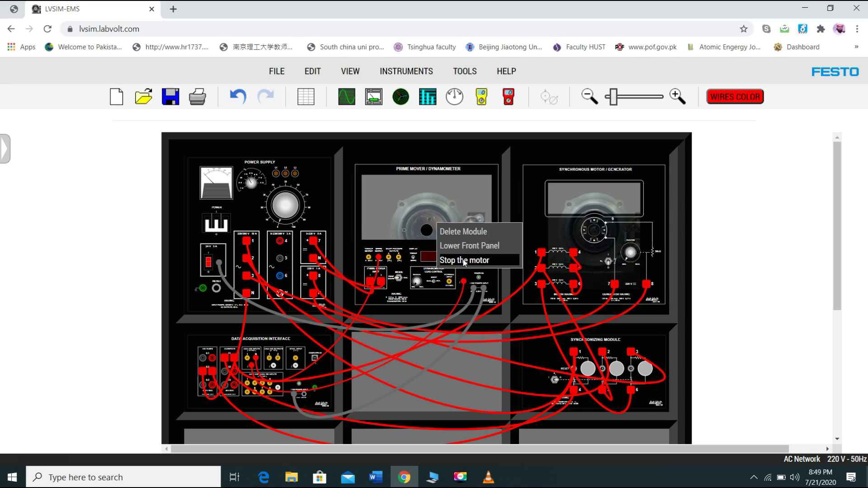
left_click(465, 262)
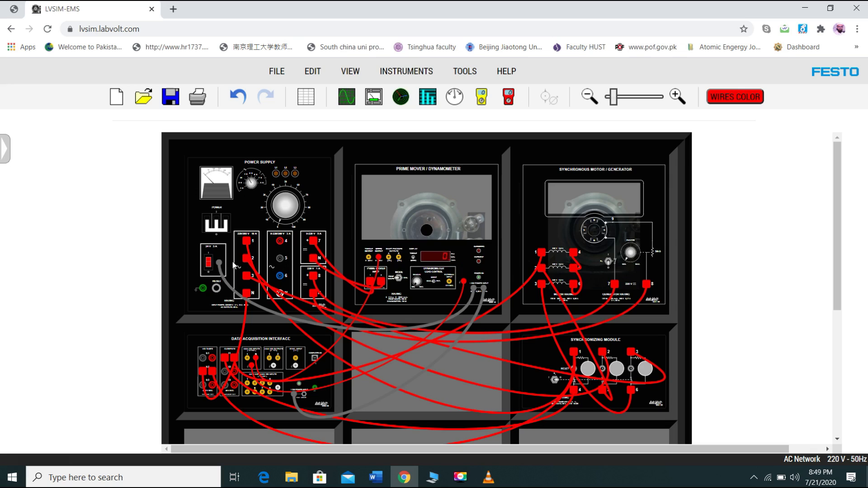
left_click(209, 262)
Lower the front panels of the Prime Mover and Synchronous Generator, and couple their pulleys with a belt
right_click(455, 243)
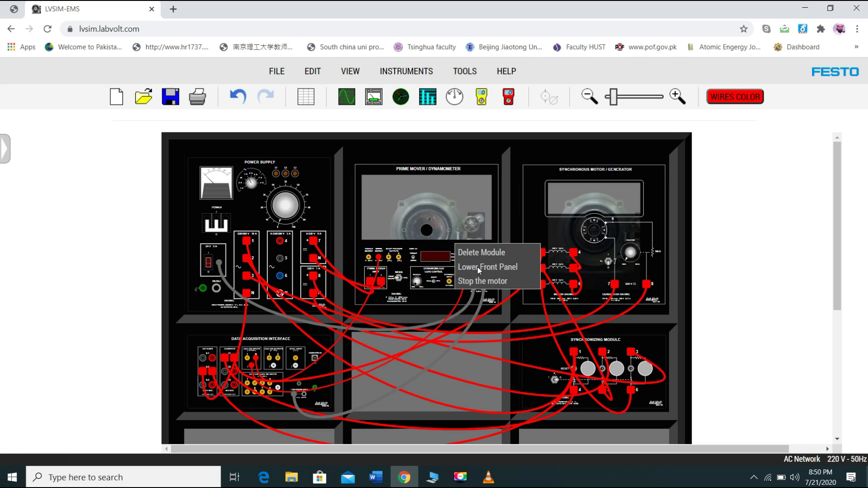
left_click(477, 268)
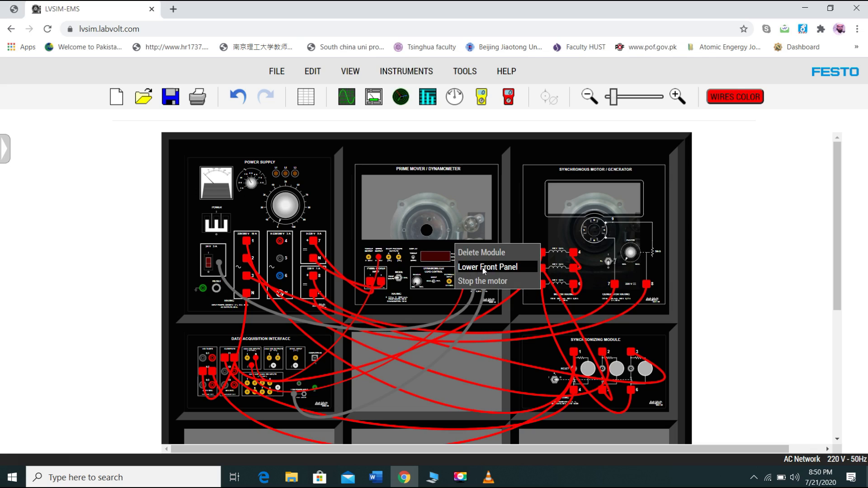
right_click(549, 235)
left_click(576, 261)
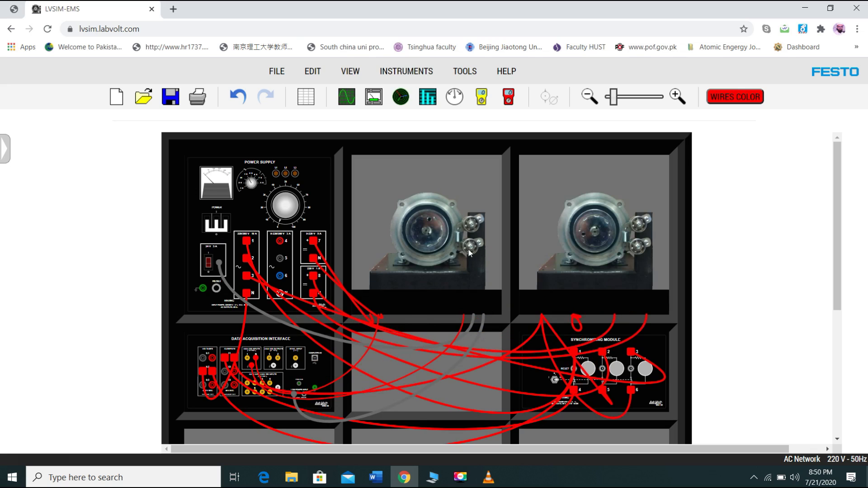
left_click_drag(423, 229, 581, 256)
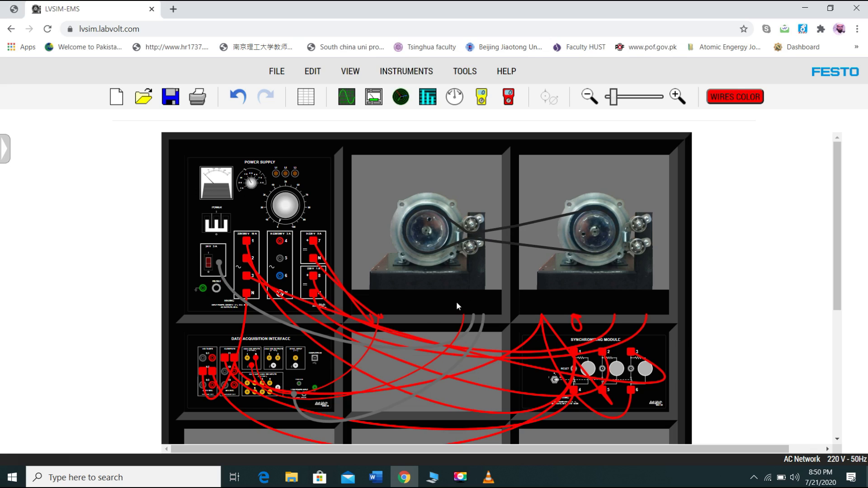
Raise the front panels of the Prime Mover / Dynamometer and the Synchronous Motor / Generator
right_click(429, 300)
left_click(455, 322)
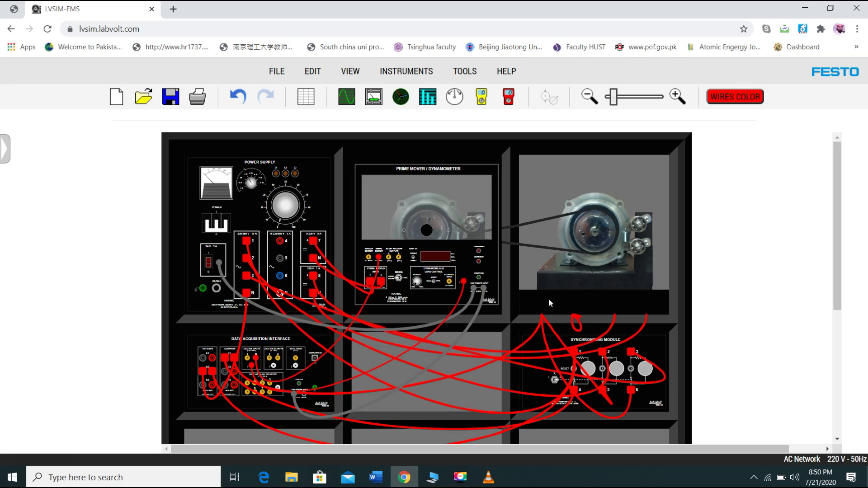
right_click(549, 299)
left_click(561, 323)
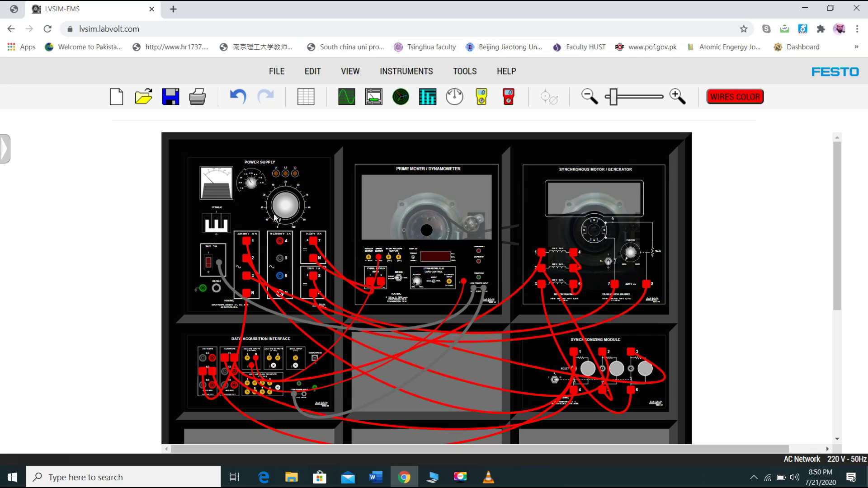
Switch on the 24 V supply and the main power, and adjust the voltage control knob to raise the belt-coupled prime mover's speed
left_click(209, 259)
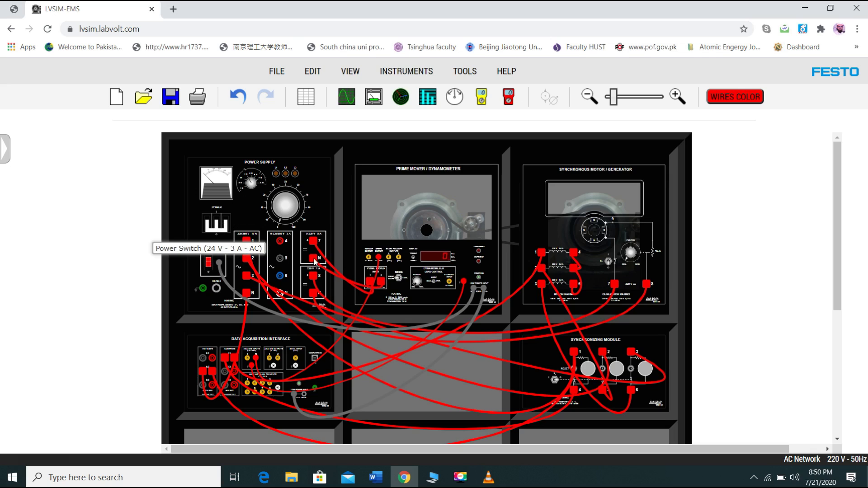
left_click(222, 230)
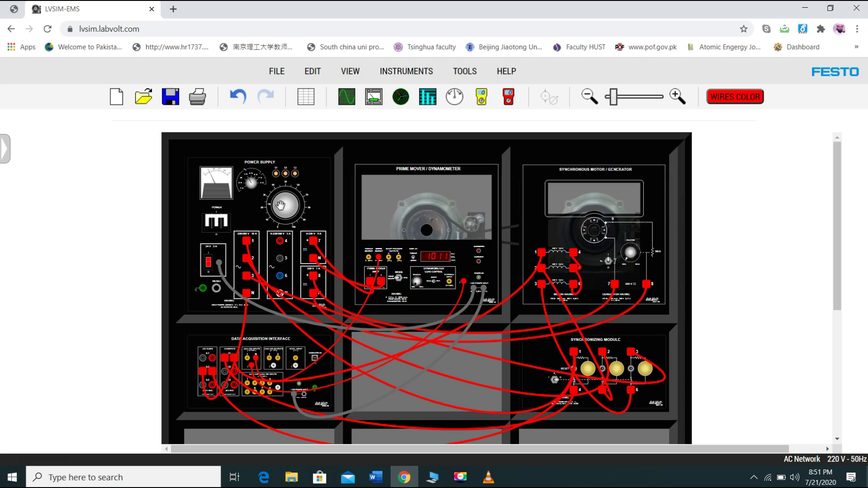
left_click_drag(281, 202, 276, 207)
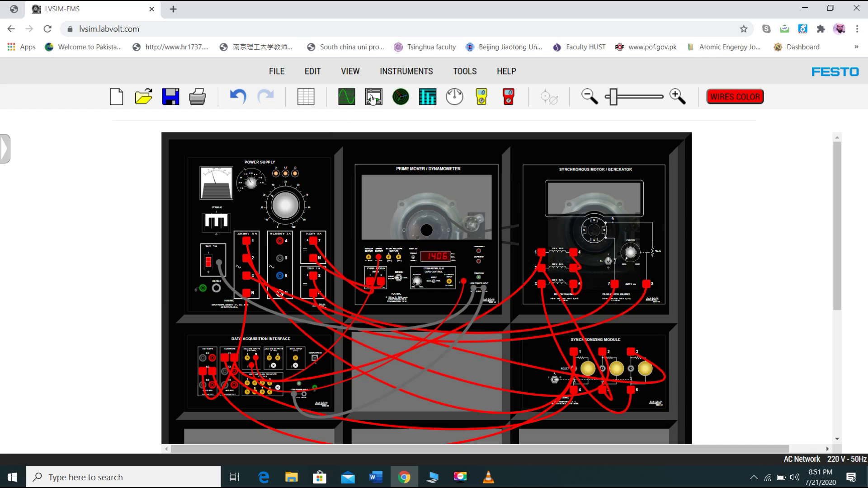
Check the voltage and current meters in the Metering window with continuous refresh, compare them with the bench, and close the window
left_click(375, 115)
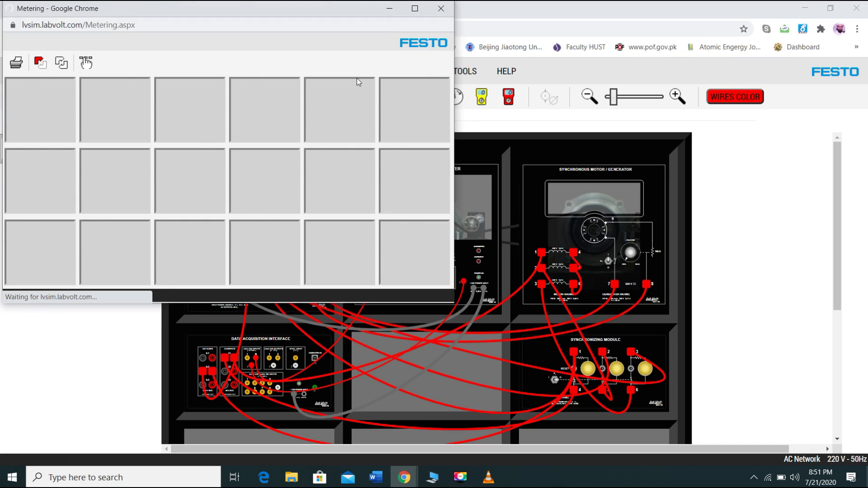
left_click(62, 66)
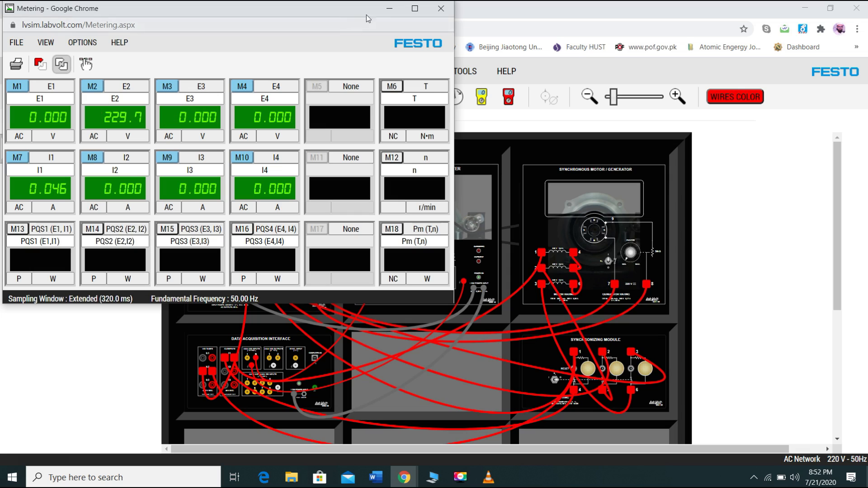
left_click(387, 9)
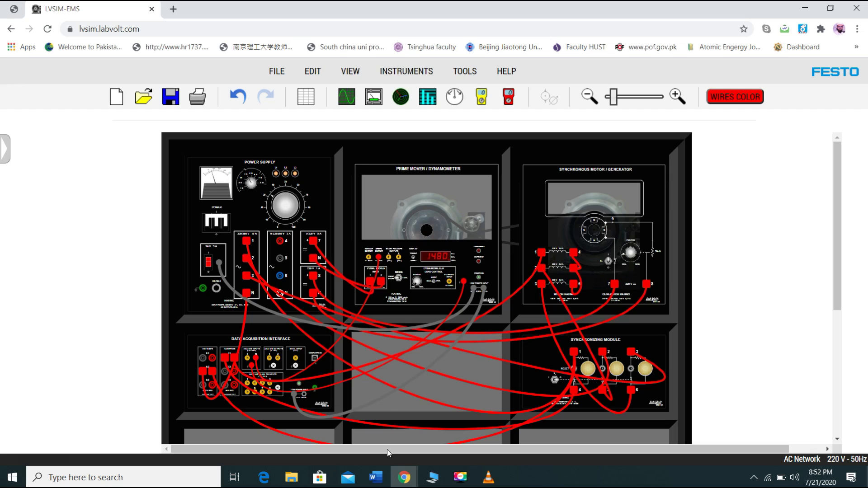
left_click(456, 431)
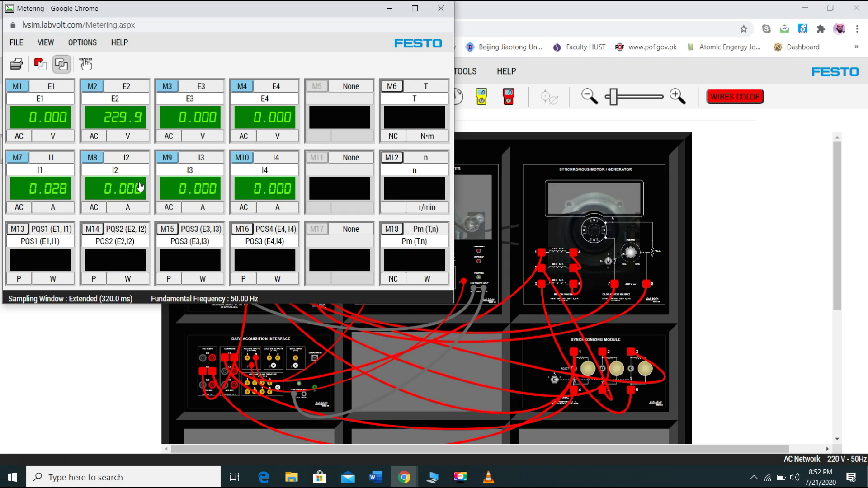
left_click(441, 8)
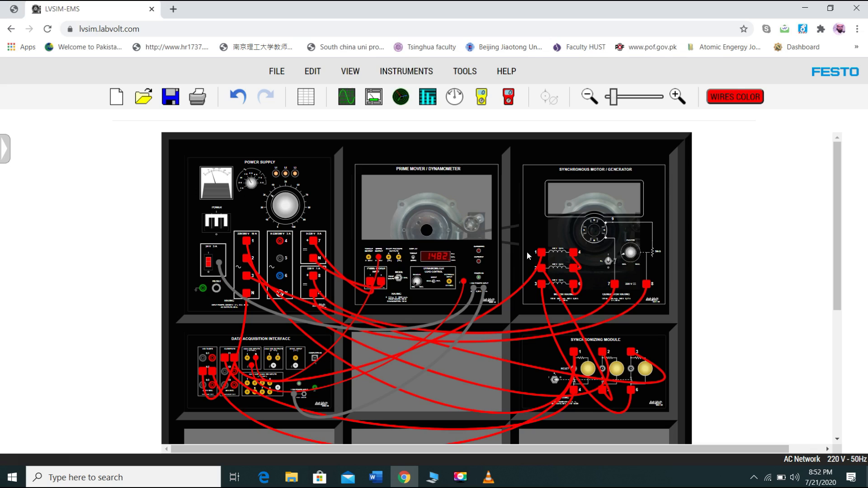
Switch off the main power and 24 V supply, and wire the generator's stator to voltage input E1 of the Data Acquisition Interface
left_click(216, 223)
left_click(211, 271)
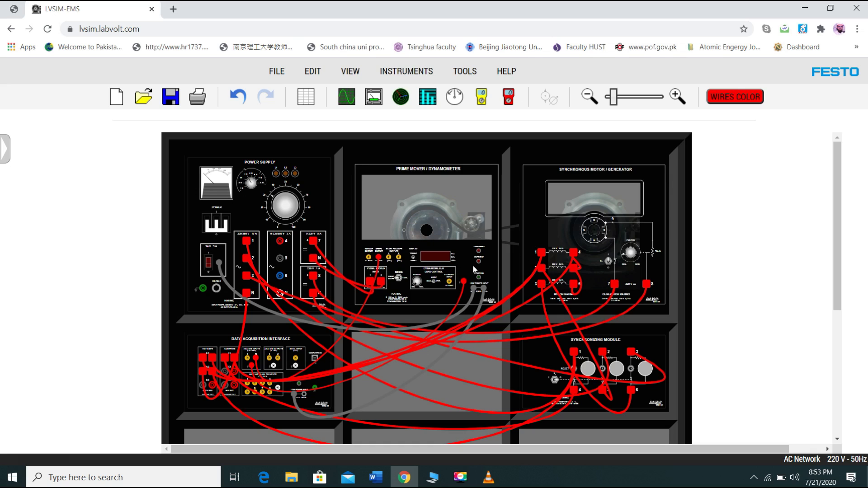
right_click(456, 253)
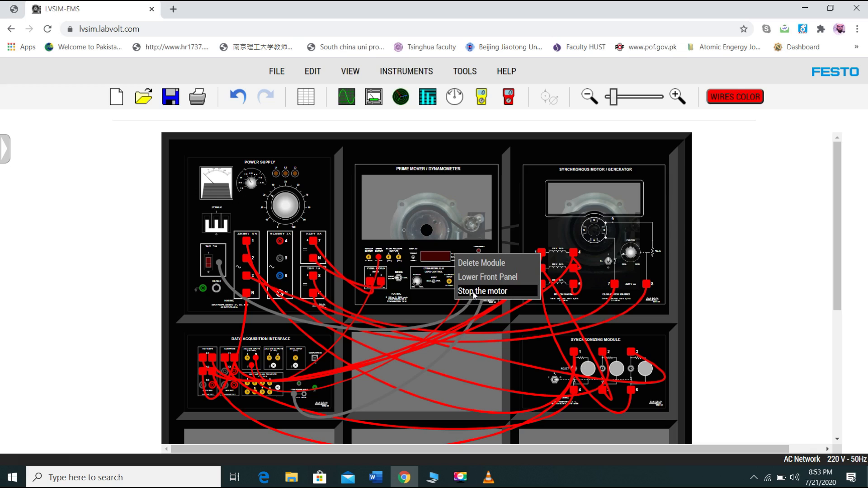
left_click(551, 268)
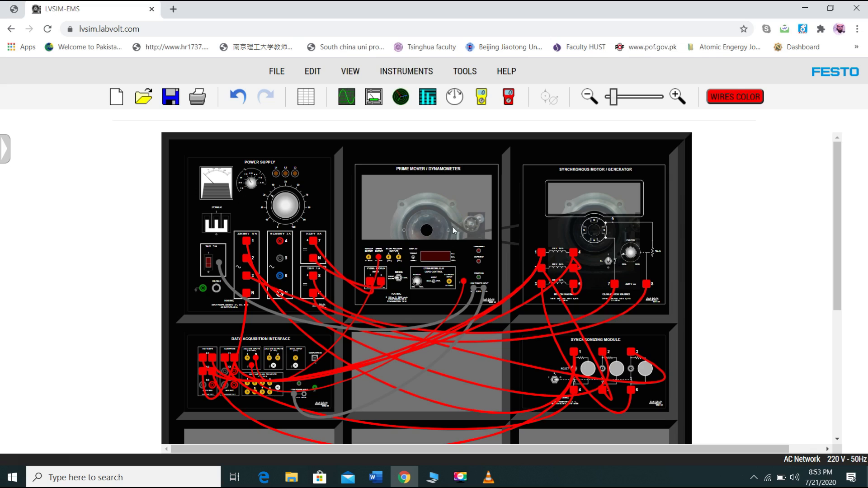
Switch the 24 V supply and main power back on, and bring up the Metering window over the bench
left_click(209, 263)
left_click(219, 227)
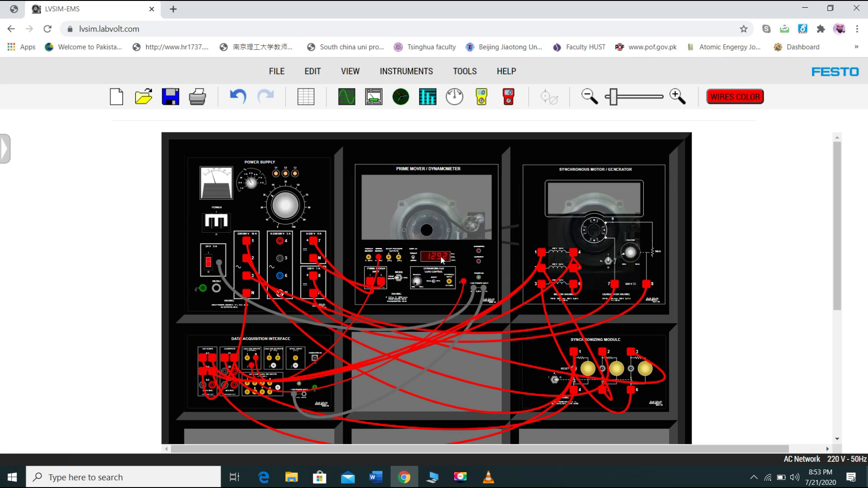
left_click(374, 96)
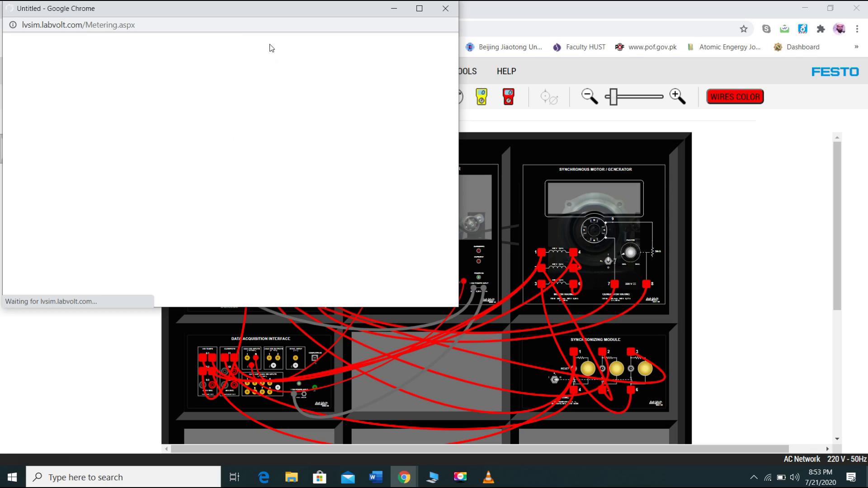
left_click_drag(250, 12, 282, 38)
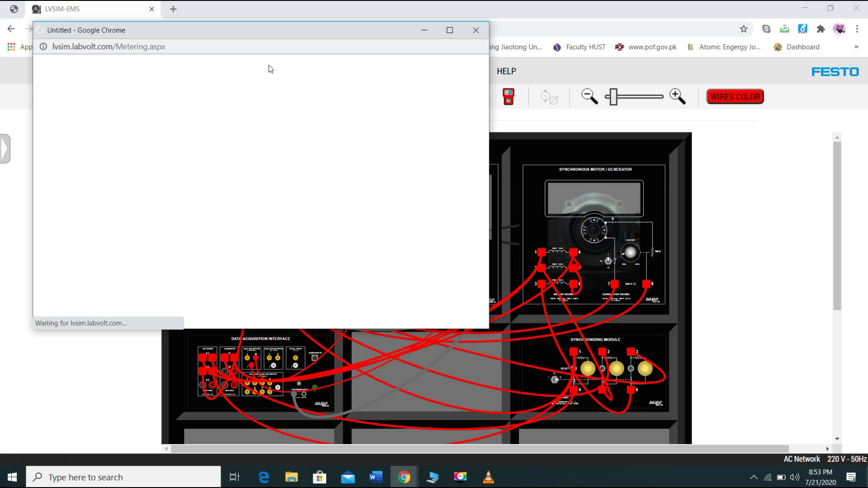
left_click(425, 32)
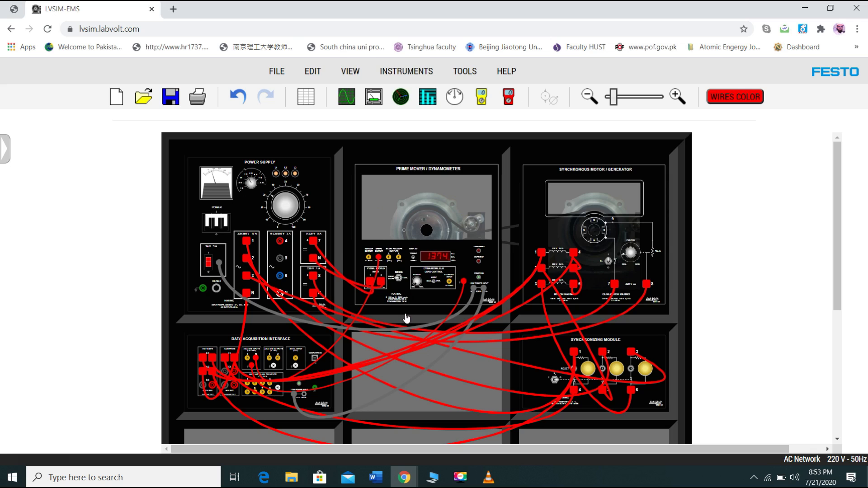
left_click(460, 477)
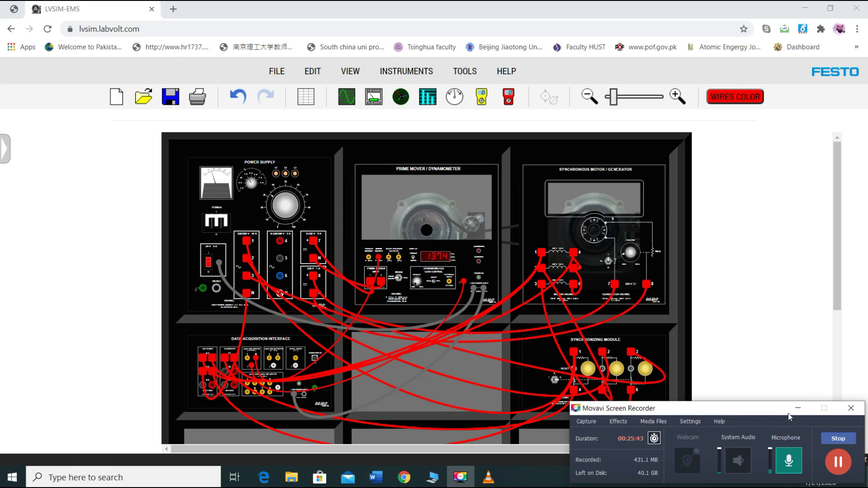
left_click(798, 408)
mouse_move(404, 477)
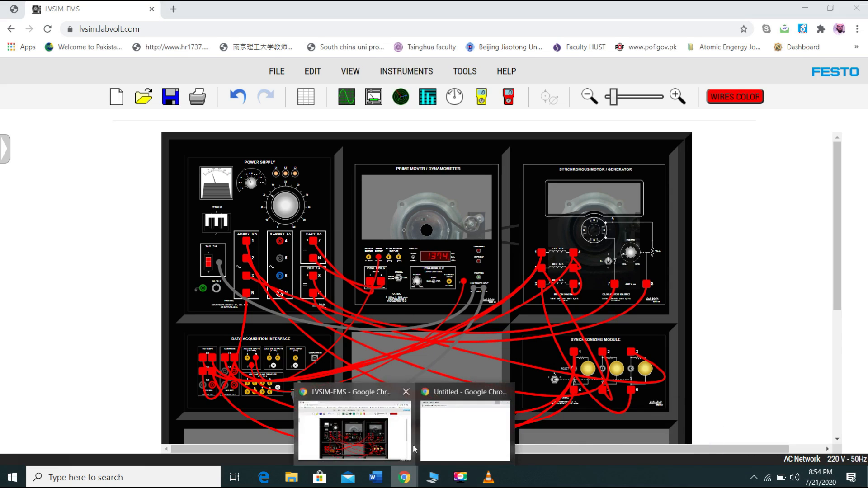
left_click(466, 430)
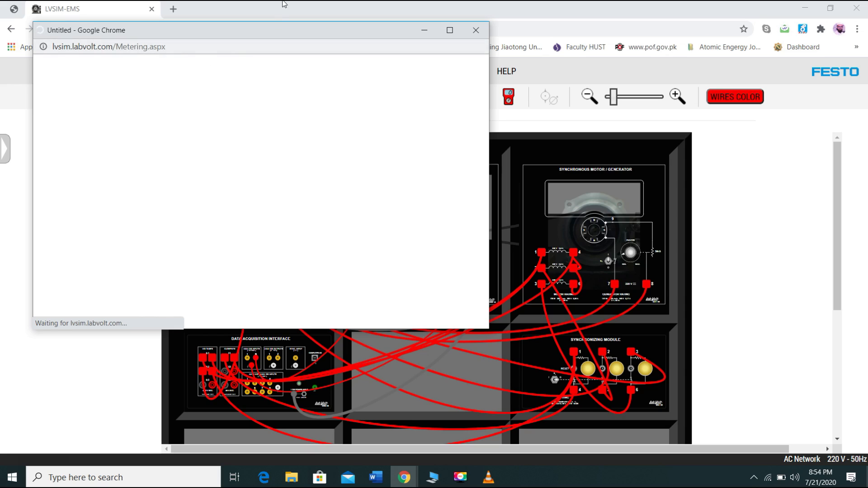
Wait for the unresponsive pages to recover, bring up the Metering window and start continuous refresh of the meters
left_click(415, 29)
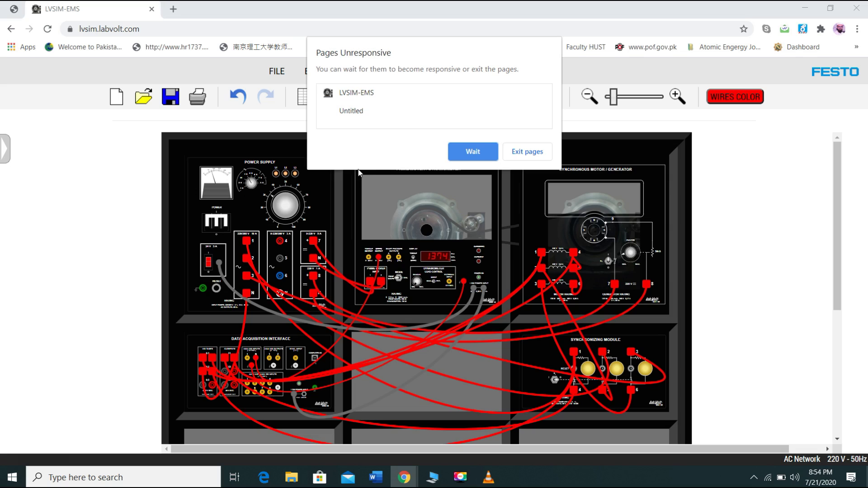
left_click(471, 153)
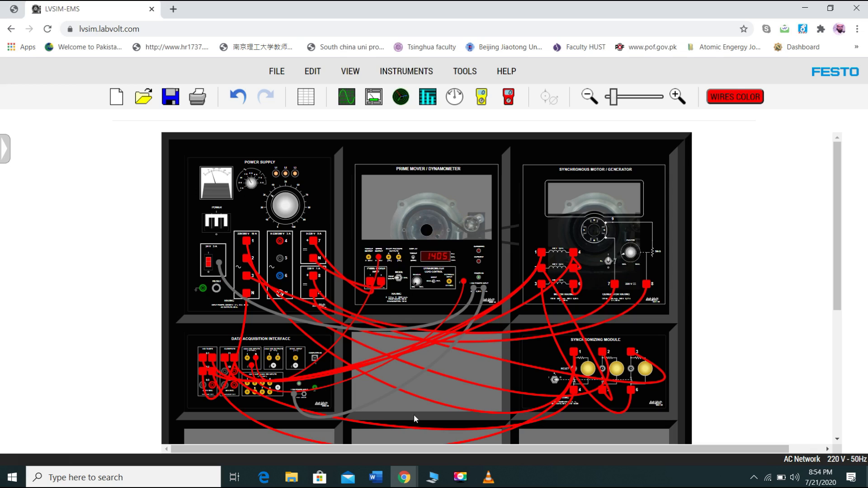
mouse_move(404, 476)
left_click(461, 428)
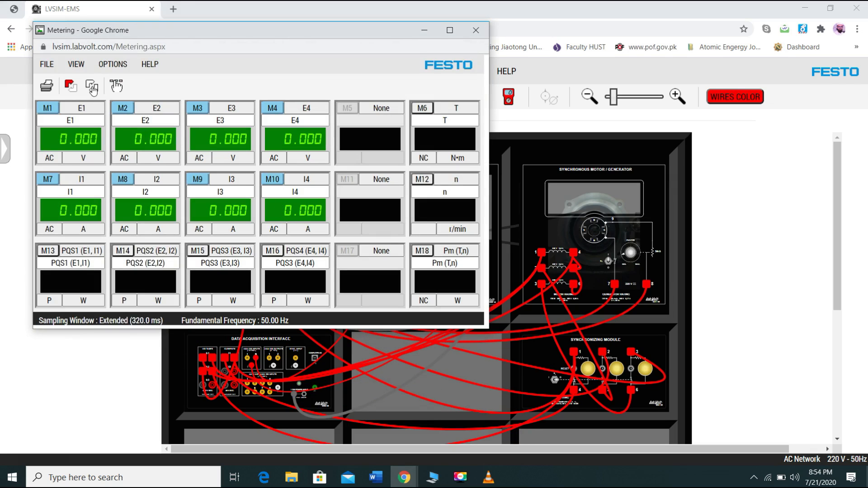
left_click(92, 88)
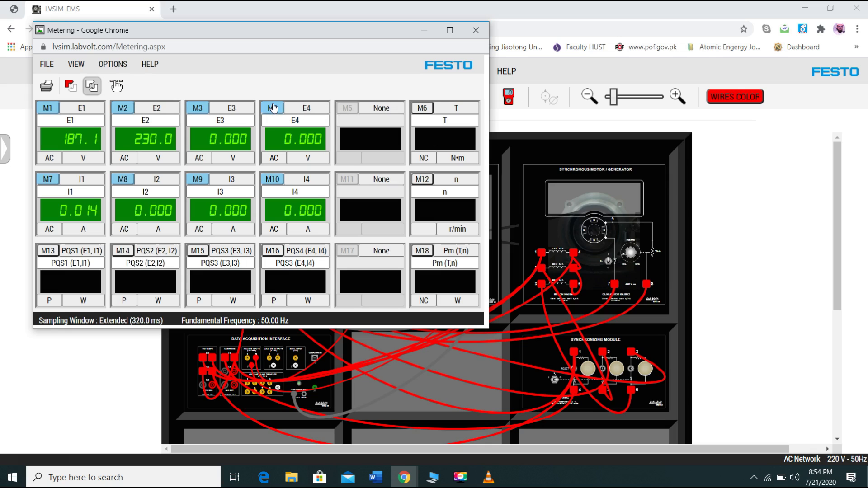
Configure meter M4 to measure the frequency of input E1, f (E1)
left_click(73, 66)
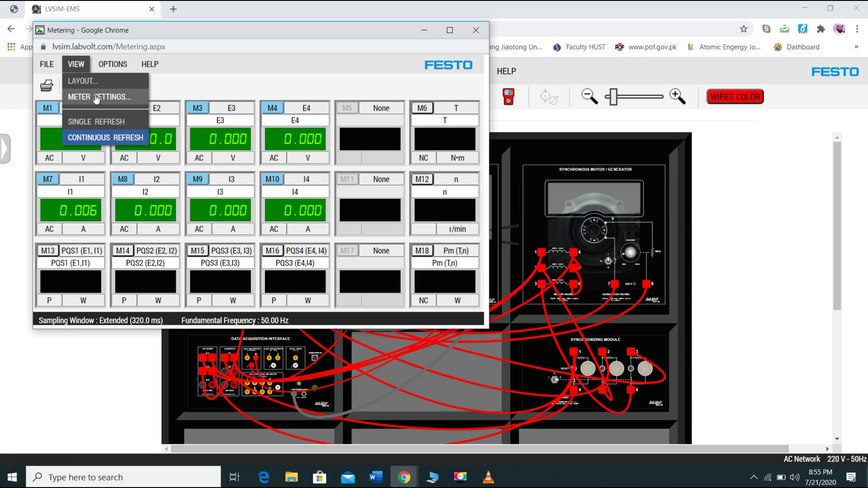
left_click(96, 98)
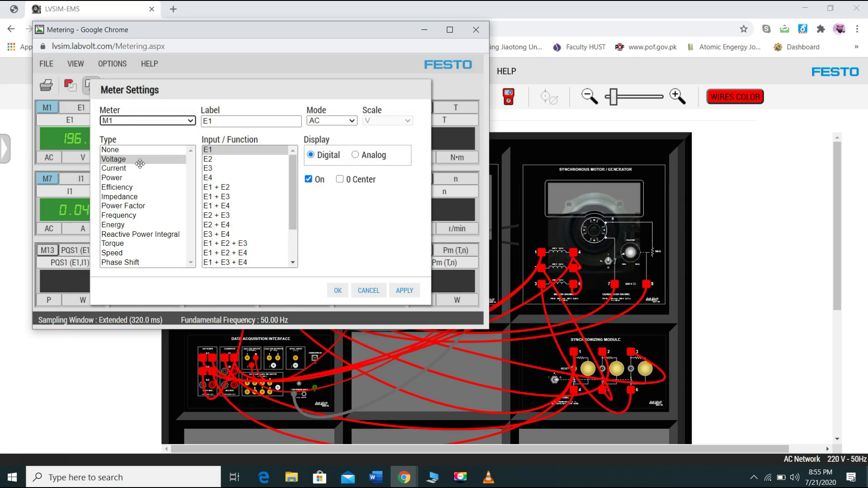
left_click(191, 122)
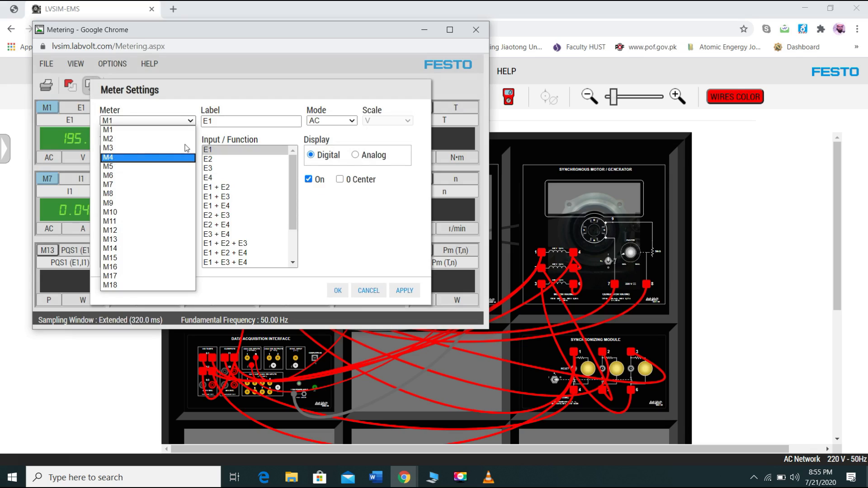
left_click(116, 158)
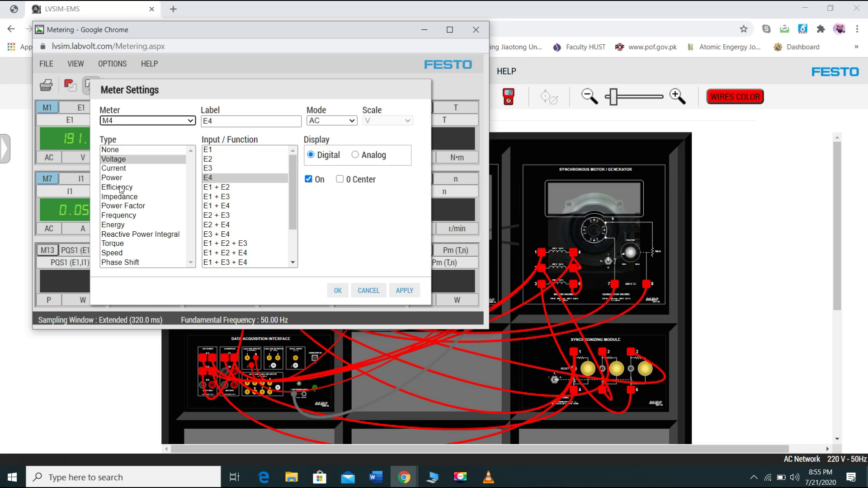
left_click(123, 217)
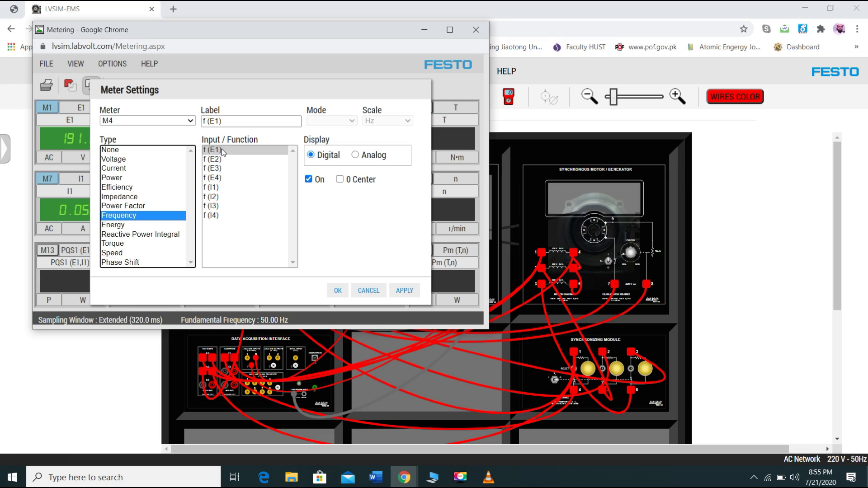
left_click(404, 291)
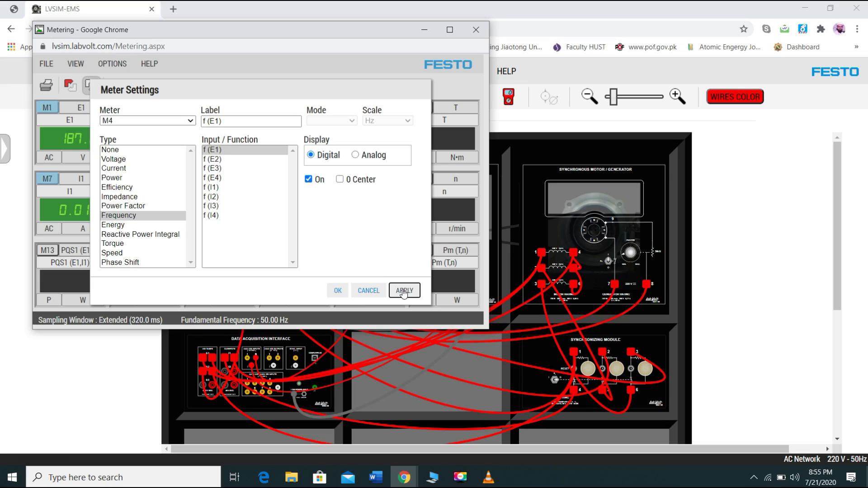
left_click(338, 291)
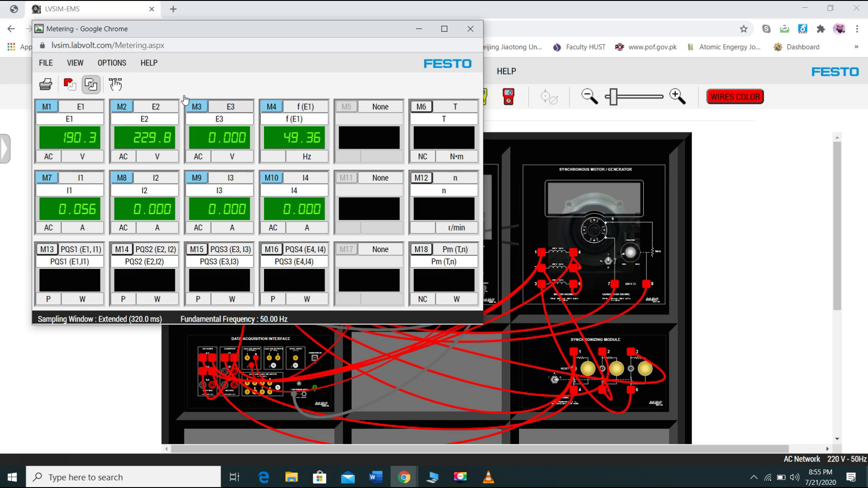
Configure meter M10 to measure the frequency of input E2, f (E2)
left_click(112, 63)
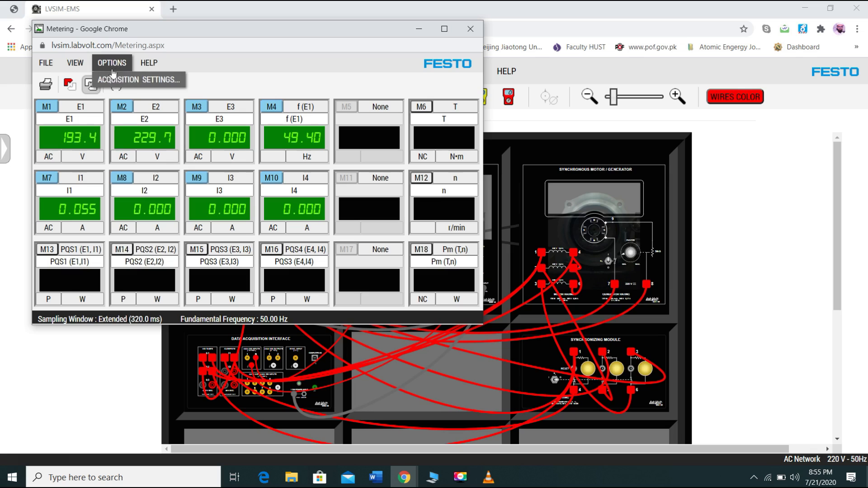
left_click(81, 64)
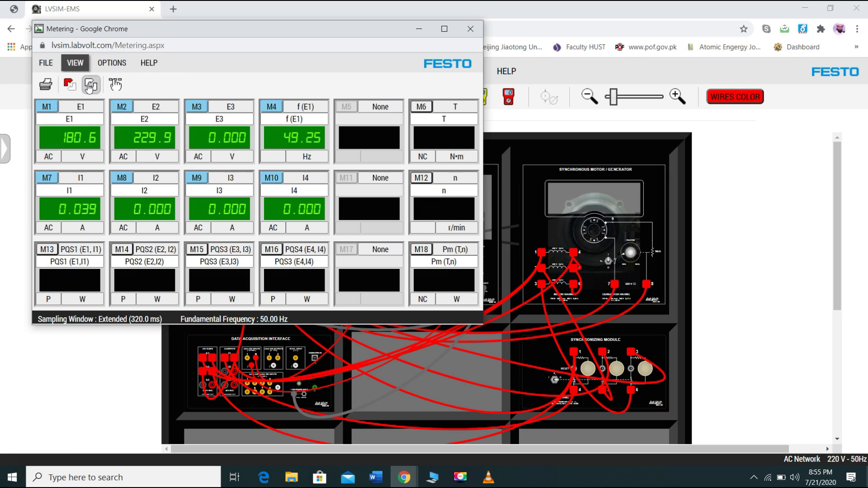
left_click(76, 64)
left_click(91, 92)
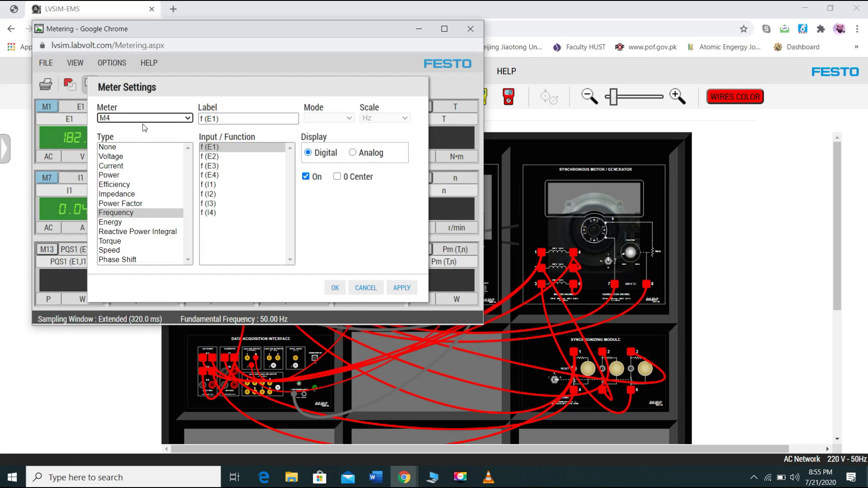
left_click(187, 118)
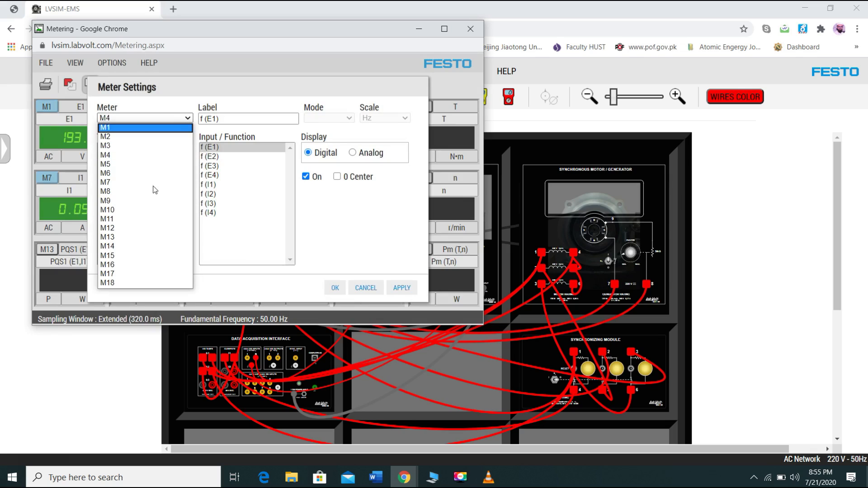
key("Down")
key("Down")
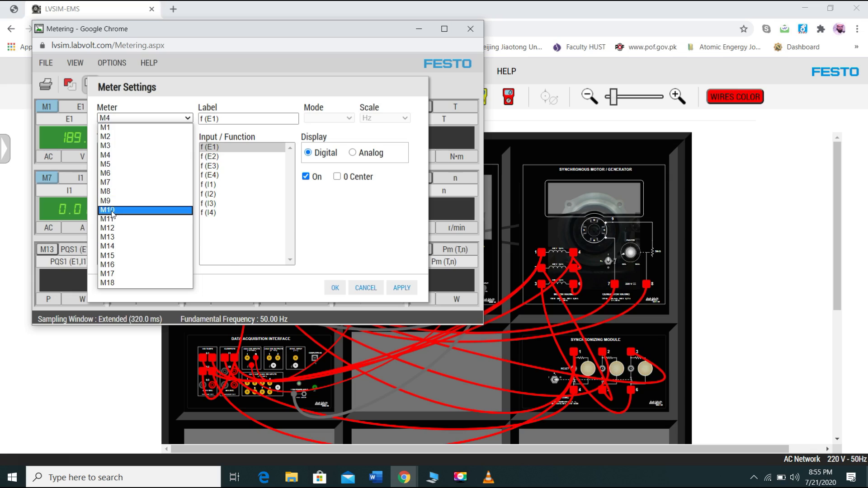
left_click(112, 210)
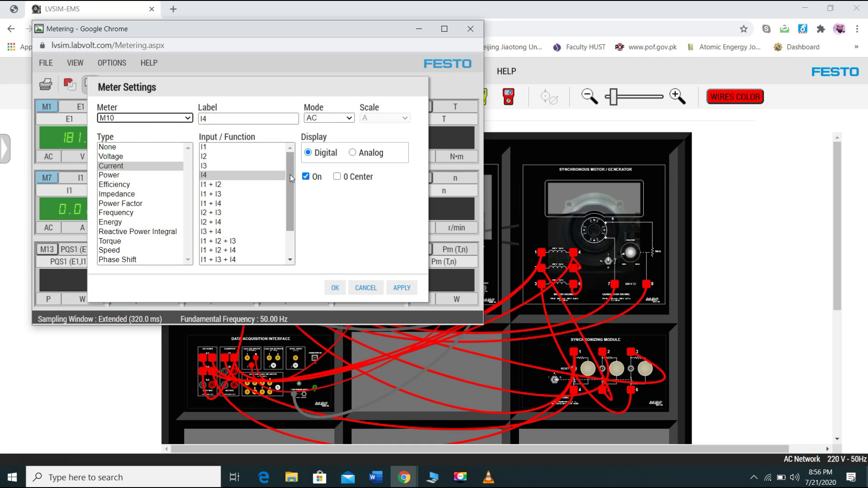
left_click(126, 215)
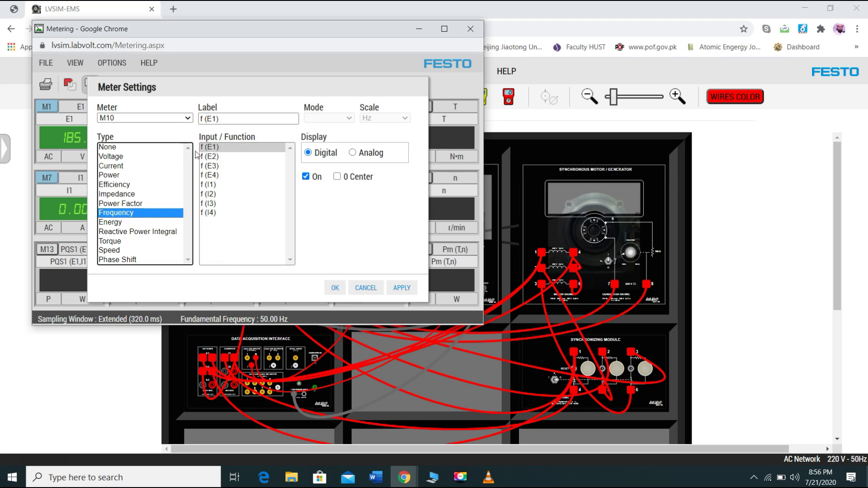
left_click(215, 158)
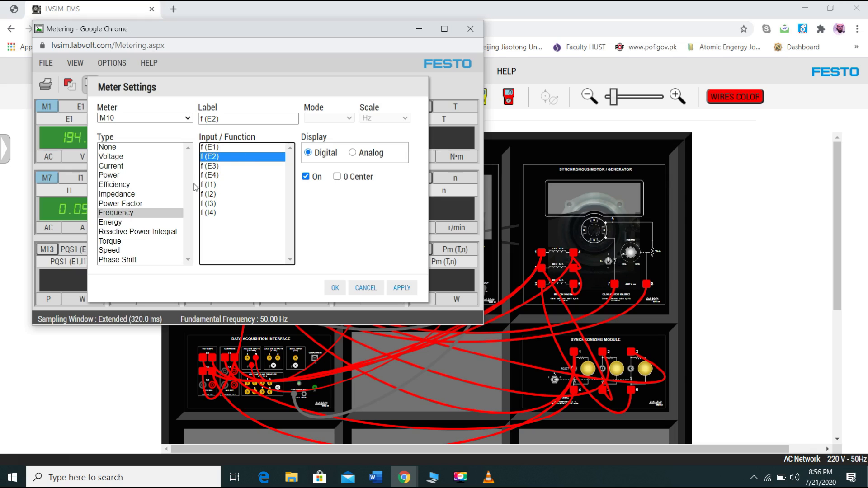
left_click(400, 287)
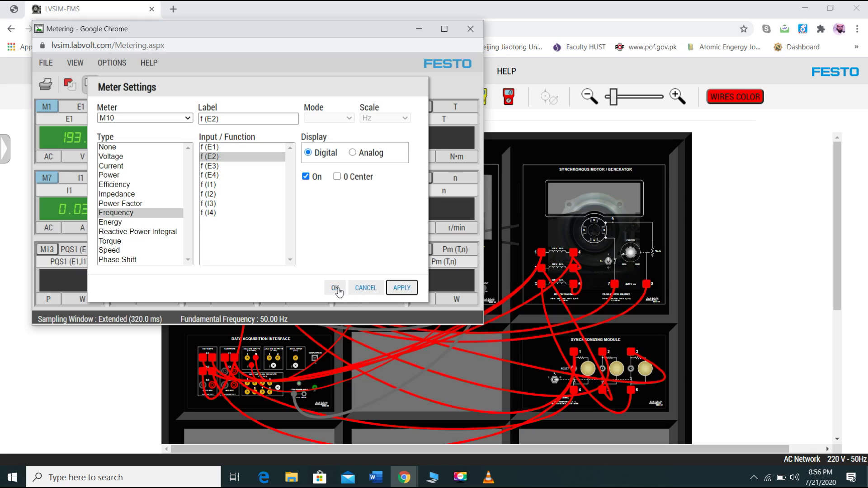
left_click(335, 289)
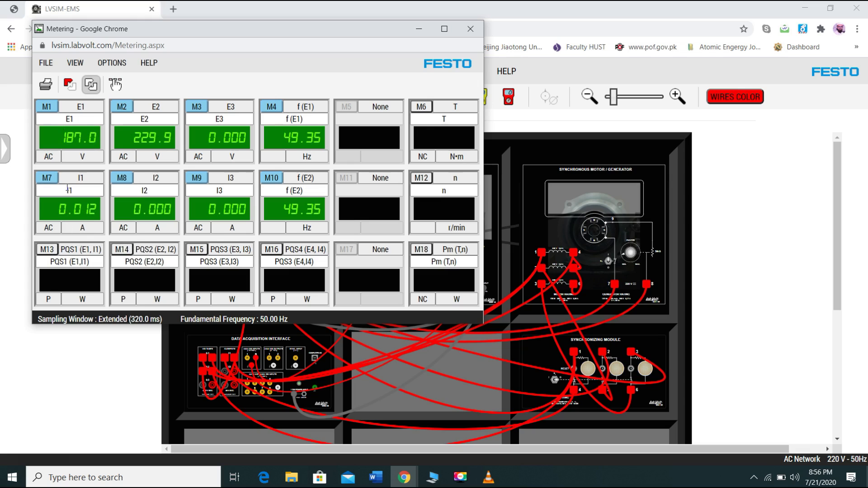
Turn on power meter M13 and speed meter M12, and check the bench before returning to the Metering window
left_click(47, 249)
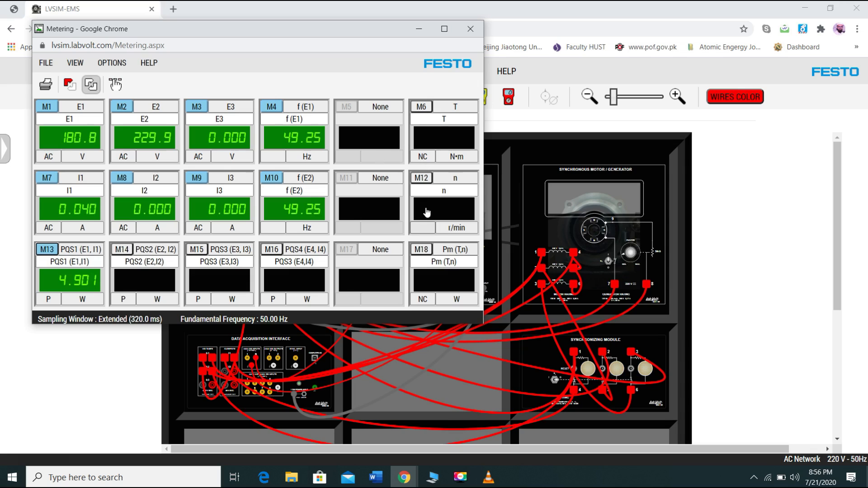
left_click(422, 178)
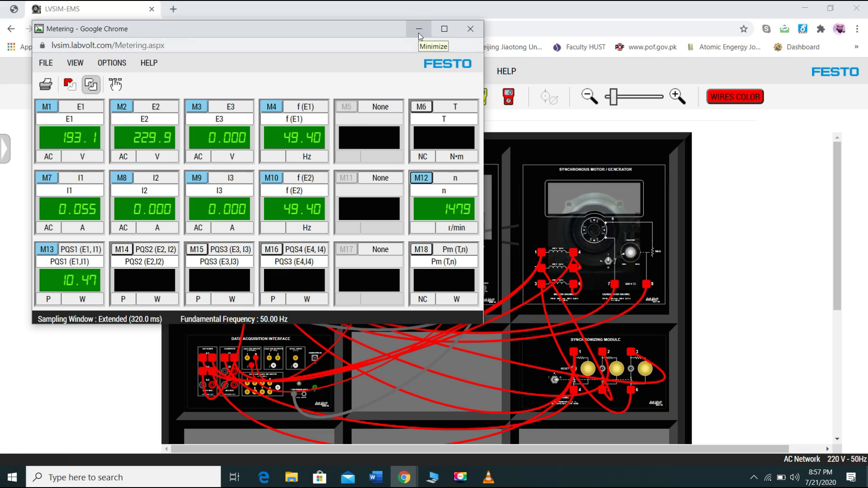
left_click(420, 34)
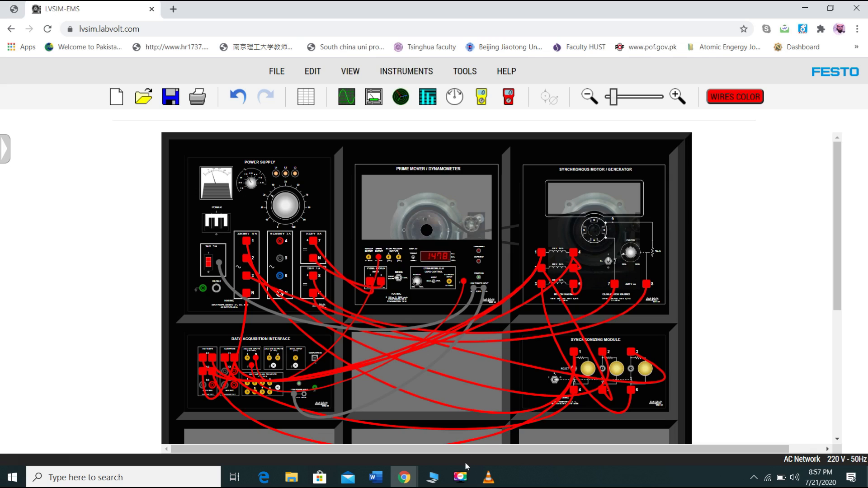
mouse_move(403, 477)
left_click(421, 433)
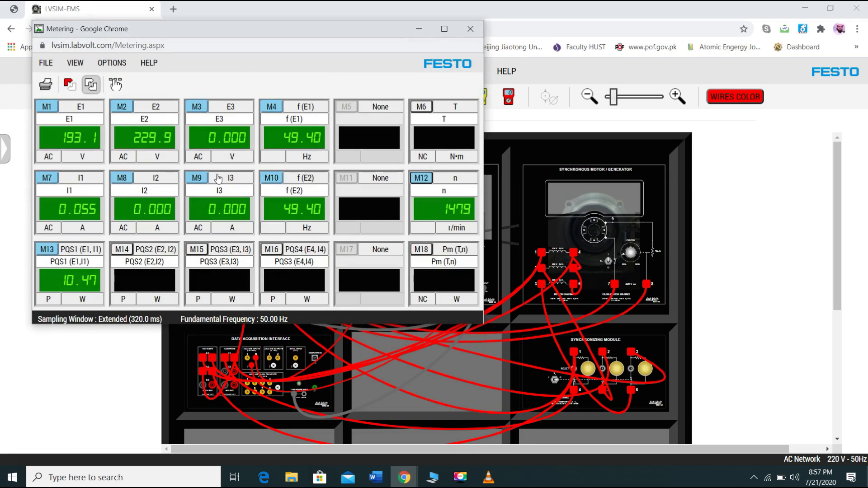
Adjust the field rheostat on the Synchronous Motor / Generator, checking the generator voltage, frequency and speed in the Metering window
left_click(632, 257)
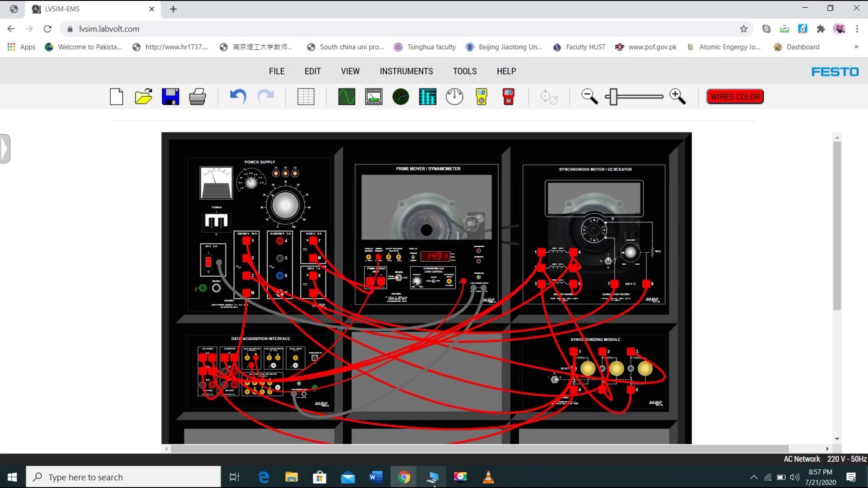
mouse_move(435, 481)
left_click(459, 421)
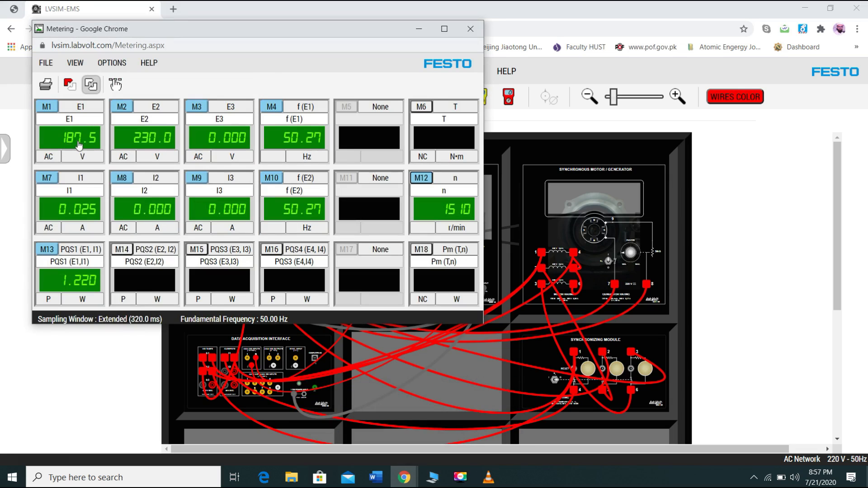
left_click(631, 253)
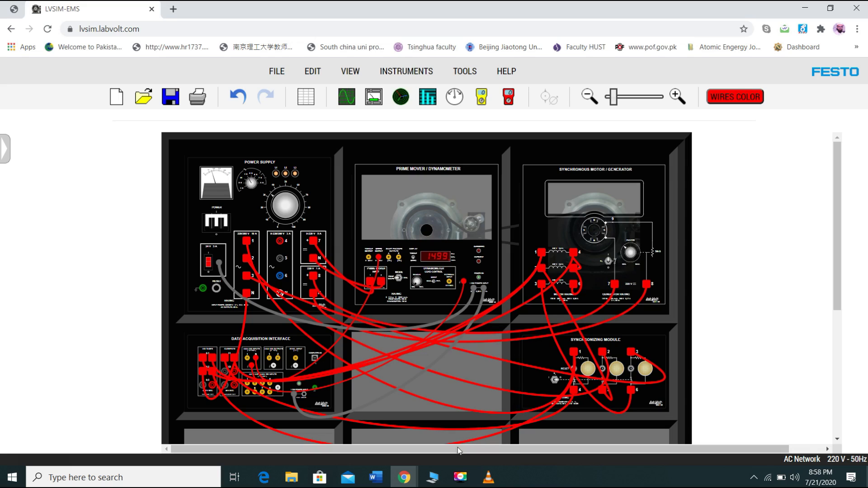
mouse_move(376, 477)
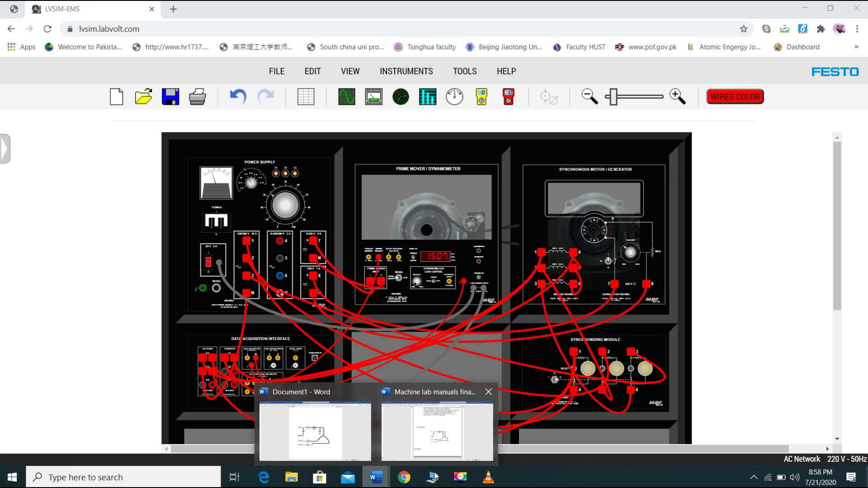
mouse_move(404, 477)
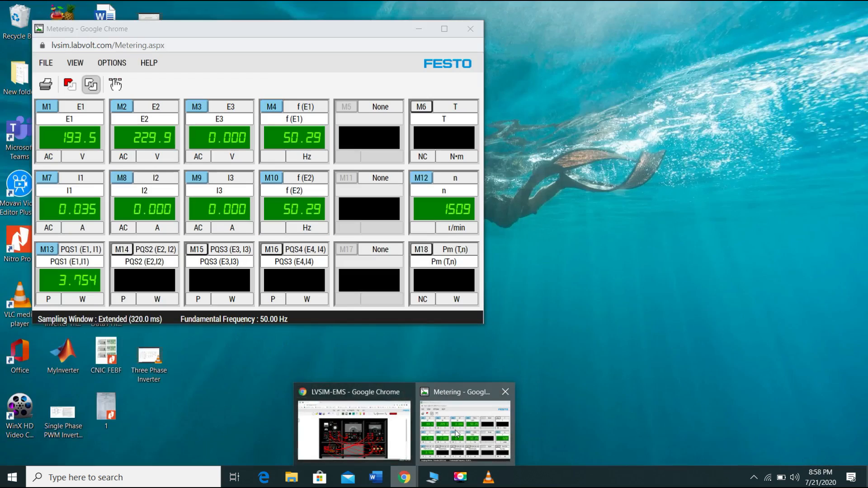
left_click(458, 433)
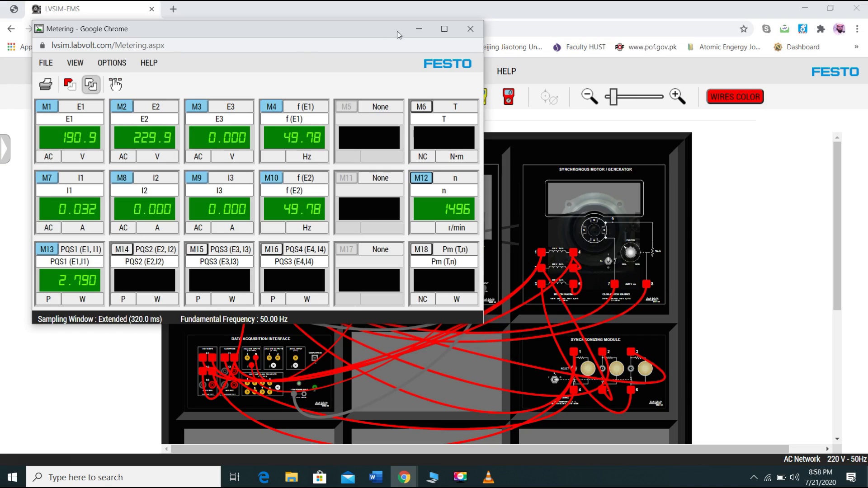
Raise the generator voltage E1 to about 216 V with the field rheostat, checking E1 in the Metering window between adjustments
left_click(419, 29)
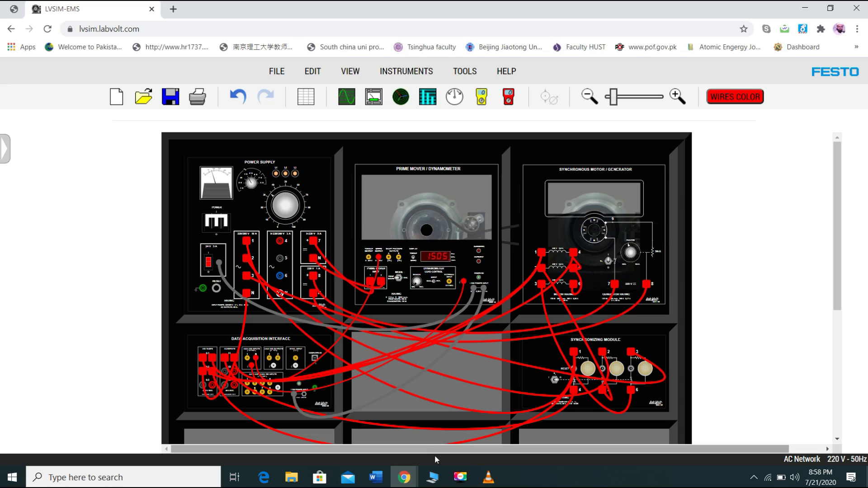
mouse_move(404, 477)
left_click(453, 434)
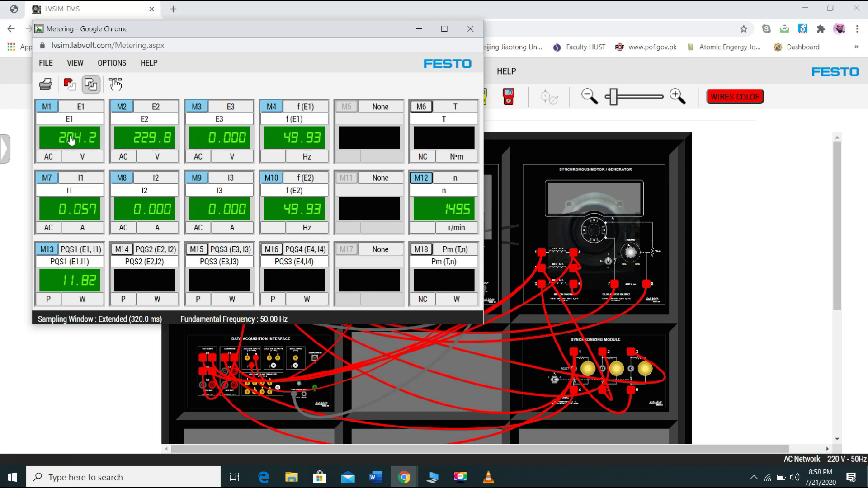
left_click(631, 252)
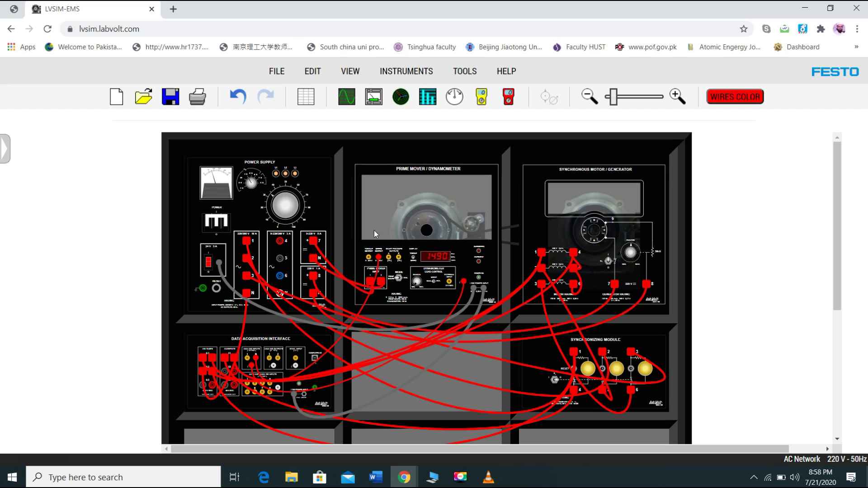
mouse_move(404, 477)
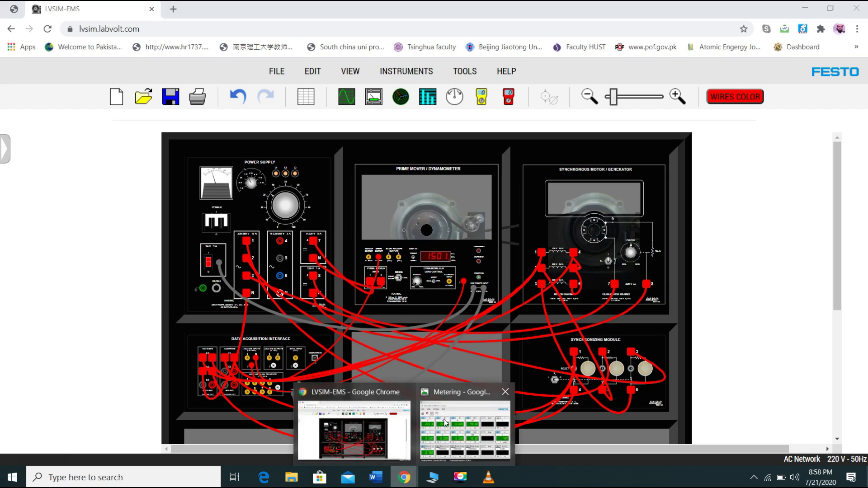
left_click(463, 423)
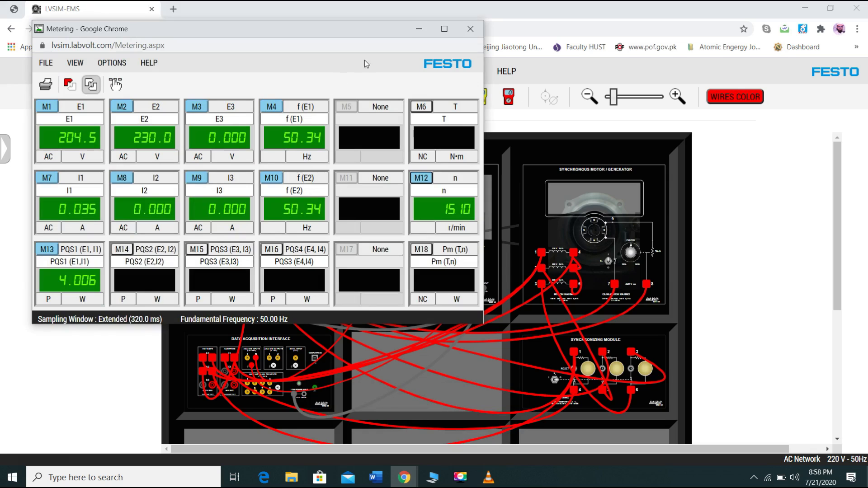
left_click(414, 33)
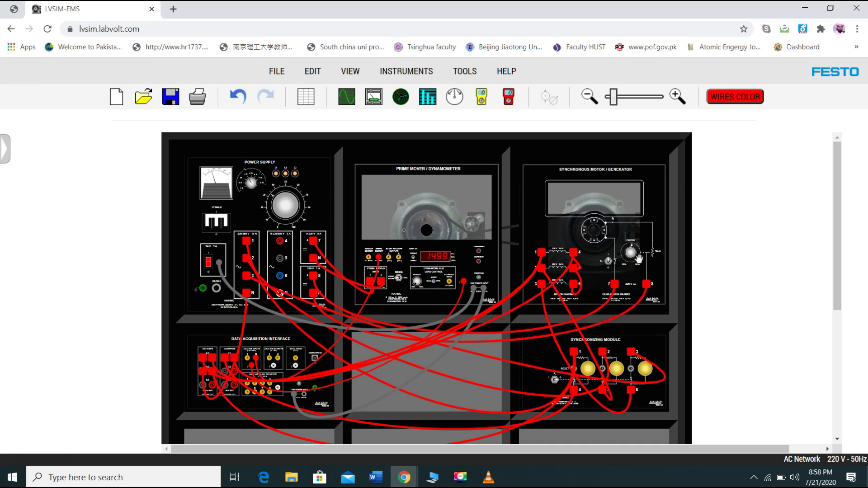
mouse_move(407, 482)
left_click(466, 416)
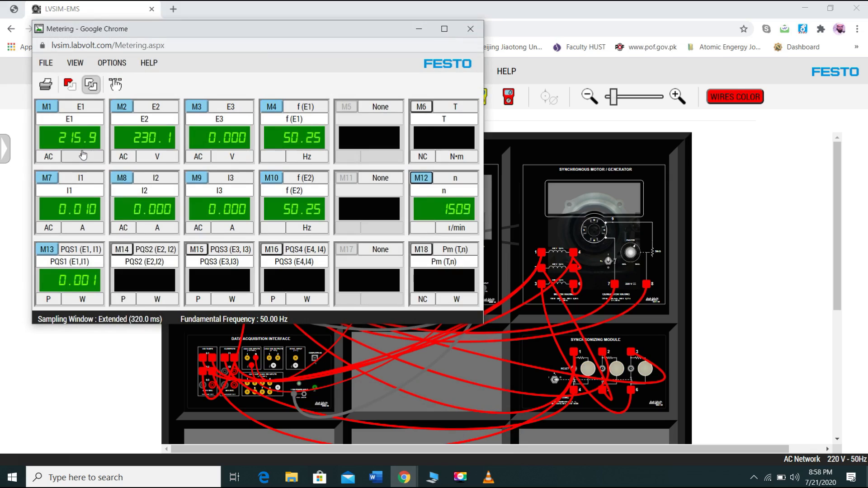
Watch the lamps on the Synchronizing Module and compare the E1 and E2 voltages, frequencies and speed in the Metering window
left_click(416, 30)
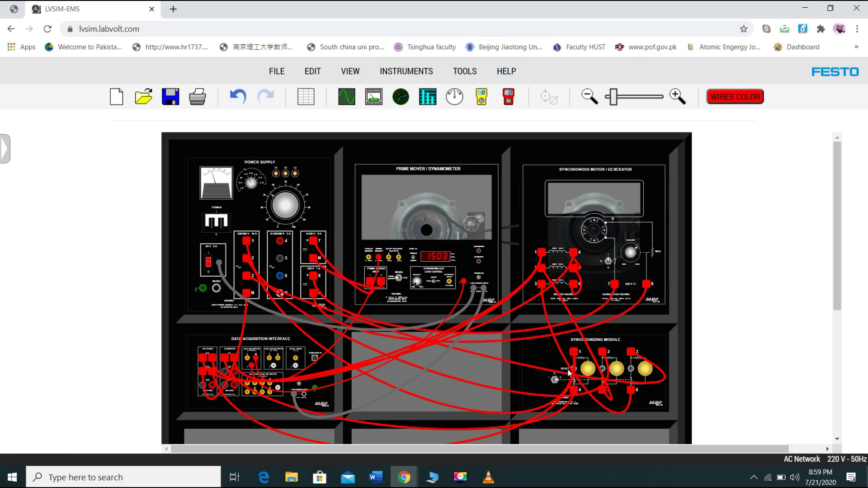
left_click(404, 477)
left_click(465, 425)
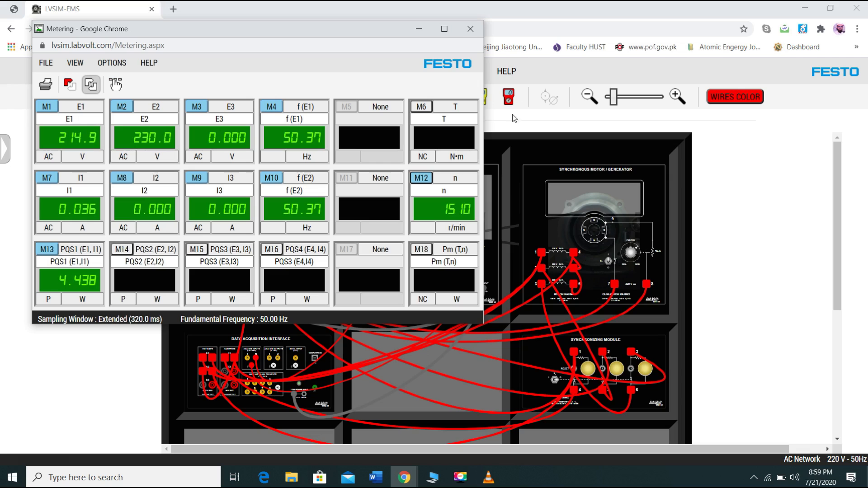
left_click(419, 28)
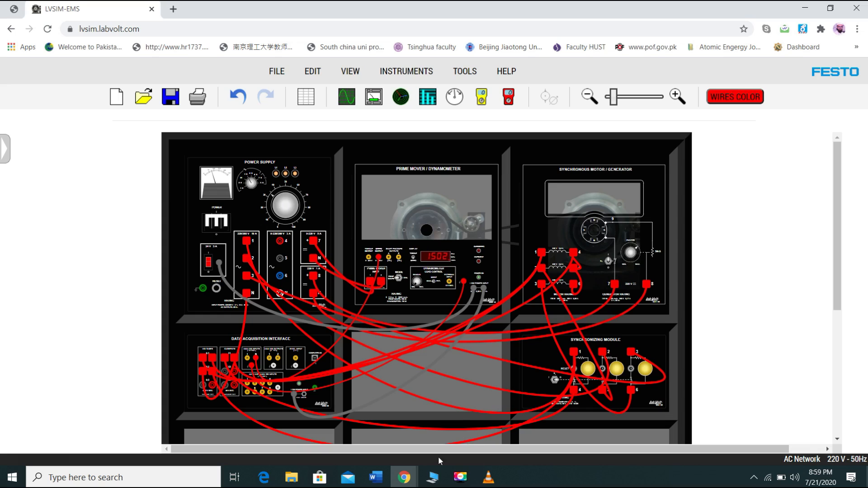
mouse_move(404, 478)
left_click(448, 425)
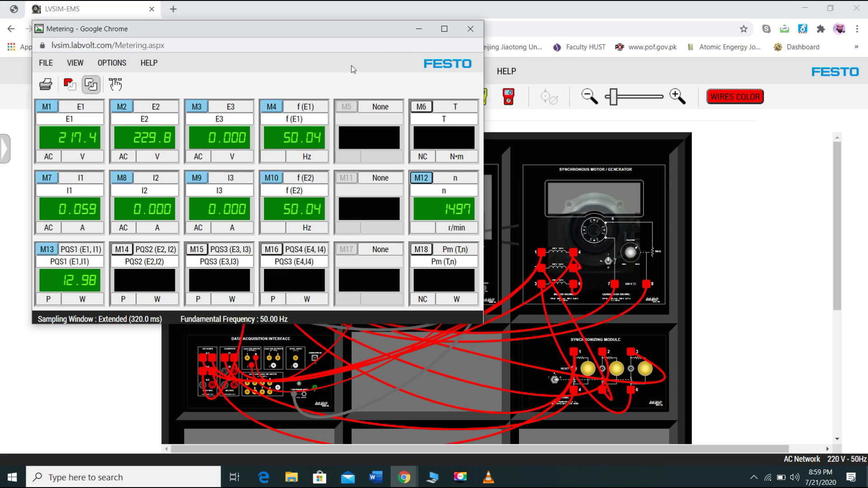
Close the Synchronizing Module's three-phase switch to connect the generator to the grid, and check the meters
left_click(418, 28)
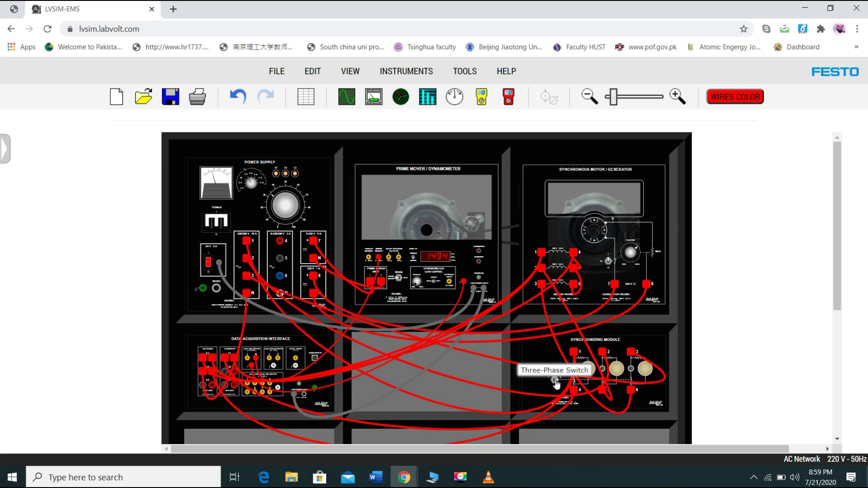
left_click(555, 381)
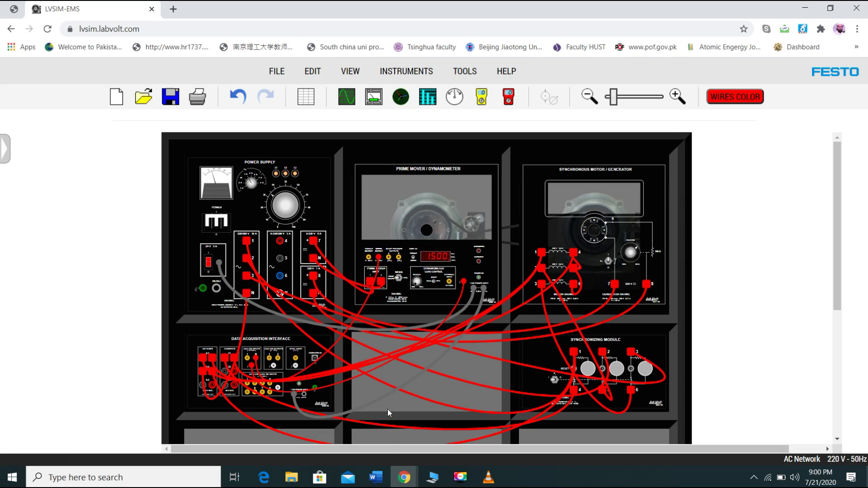
mouse_move(403, 477)
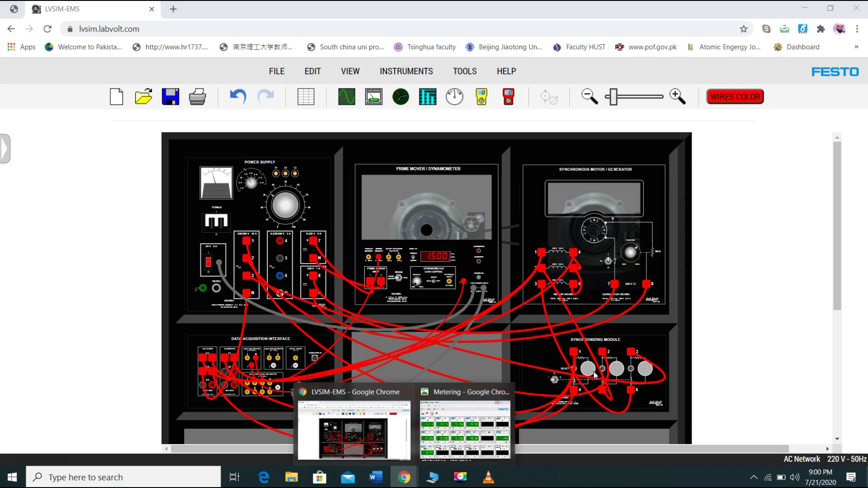
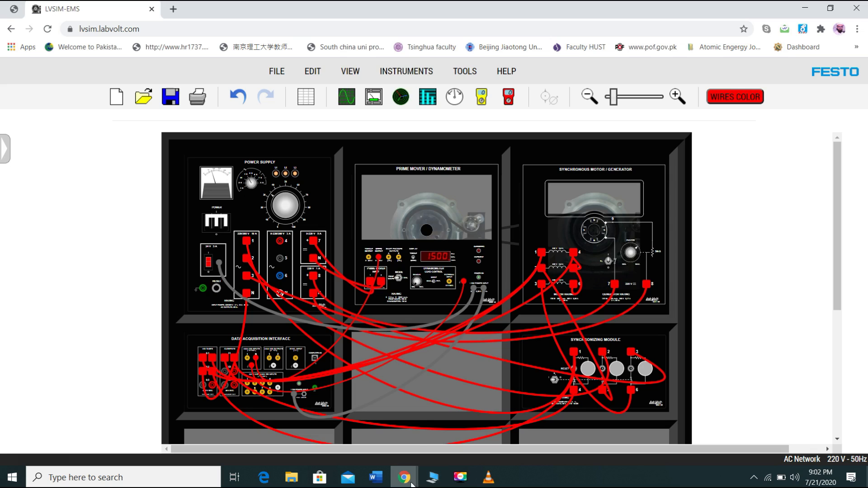
mouse_move(403, 478)
left_click(447, 437)
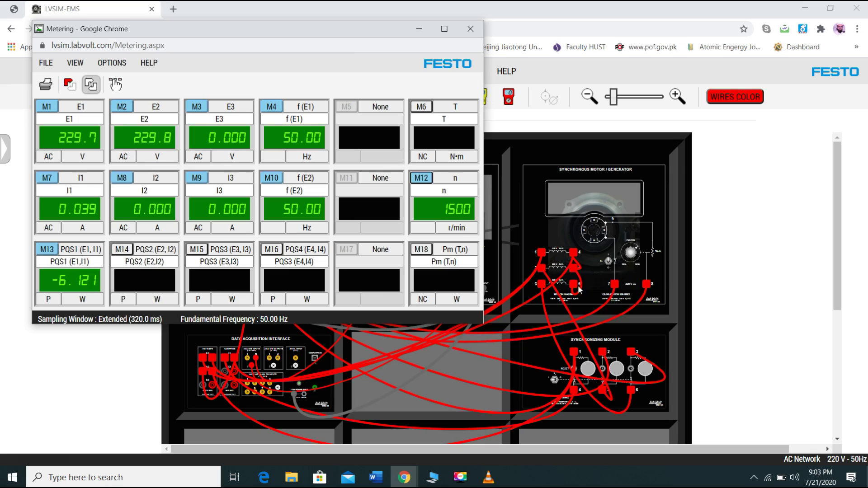
Switch to the Word circuit diagram and draw an arrow above phase 1 toward the generator, with the note "P = +ve"
left_click(378, 480)
left_click(315, 429)
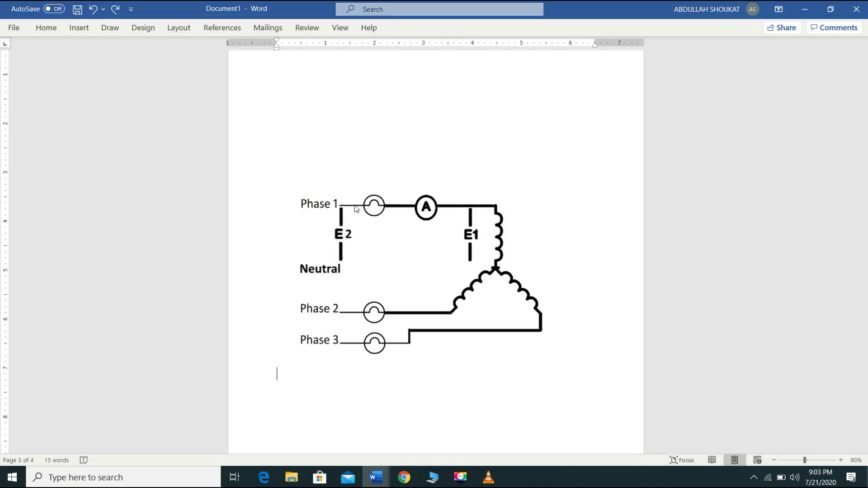
mouse_move(343, 187)
left_mouse_down()
mouse_move(458, 187)
mouse_move(446, 175)
mouse_move(459, 190)
mouse_move(451, 198)
left_mouse_up()
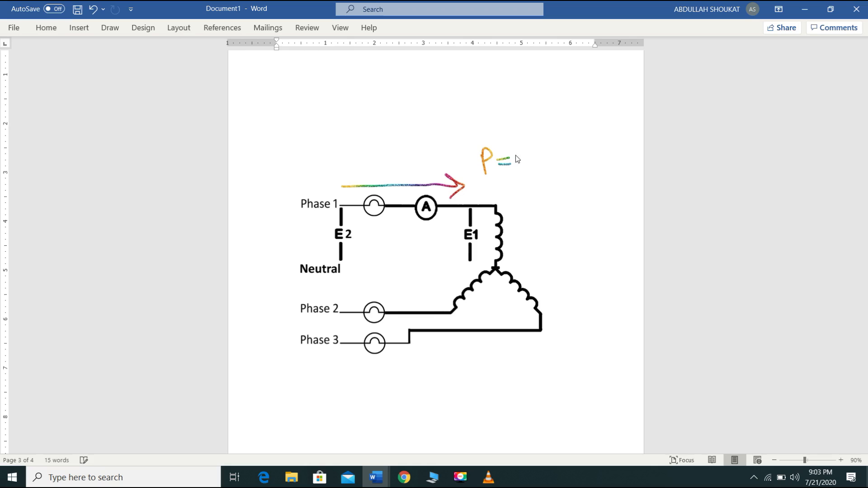
mouse_move(519, 157)
left_mouse_down()
mouse_move(541, 160)
mouse_move(552, 141)
mouse_move(558, 158)
left_mouse_up()
Mark the positive power direction with an extra arrow and a circle around the generator windings, and undo these marks
mouse_move(488, 194)
left_mouse_down()
mouse_move(456, 222)
mouse_move(449, 279)
mouse_move(467, 336)
mouse_move(563, 339)
mouse_move(537, 199)
mouse_move(513, 195)
mouse_move(573, 172)
mouse_move(563, 181)
left_mouse_up()
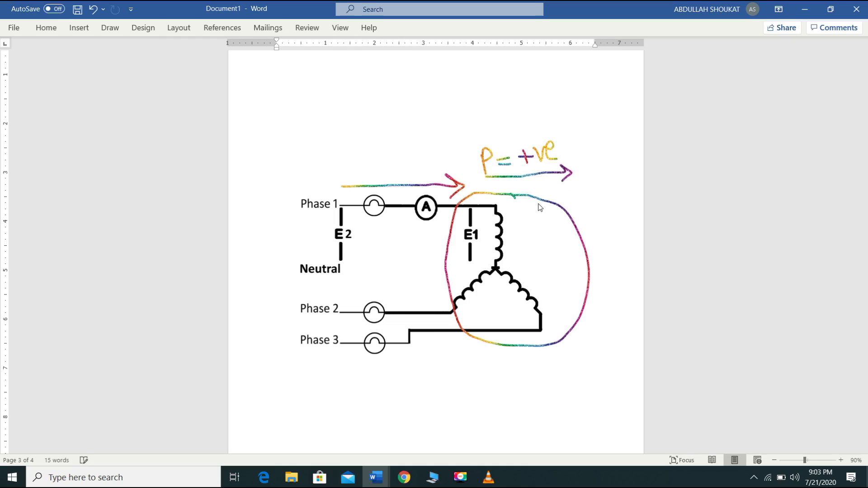
mouse_move(393, 226)
left_mouse_down()
mouse_move(440, 225)
mouse_move(439, 232)
left_mouse_up()
key("ctrl+z")
key("ctrl+z")
key("ctrl+z")
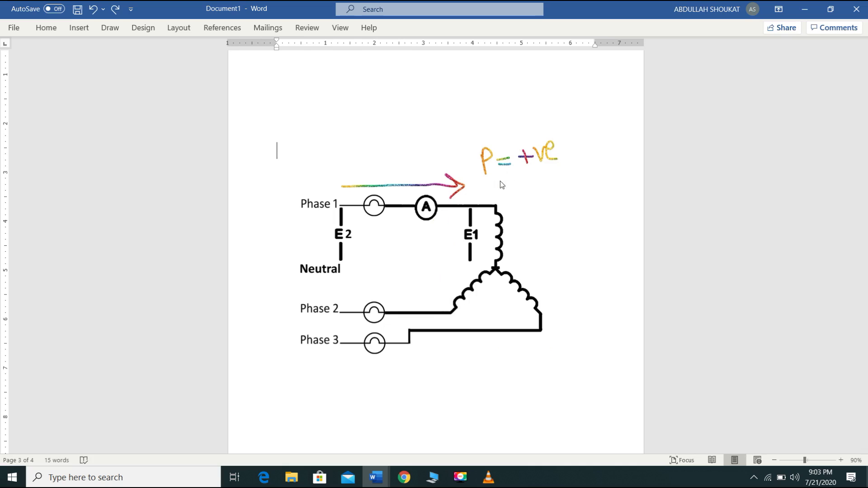
Add "= -ve" under the power note and draw an arrow labelled P from E1 back toward the grid
mouse_move(507, 180)
left_mouse_down()
mouse_move(561, 170)
mouse_move(578, 182)
left_mouse_up()
mouse_move(453, 233)
left_mouse_down()
mouse_move(398, 229)
mouse_move(422, 257)
mouse_move(429, 245)
mouse_move(423, 262)
left_mouse_up()
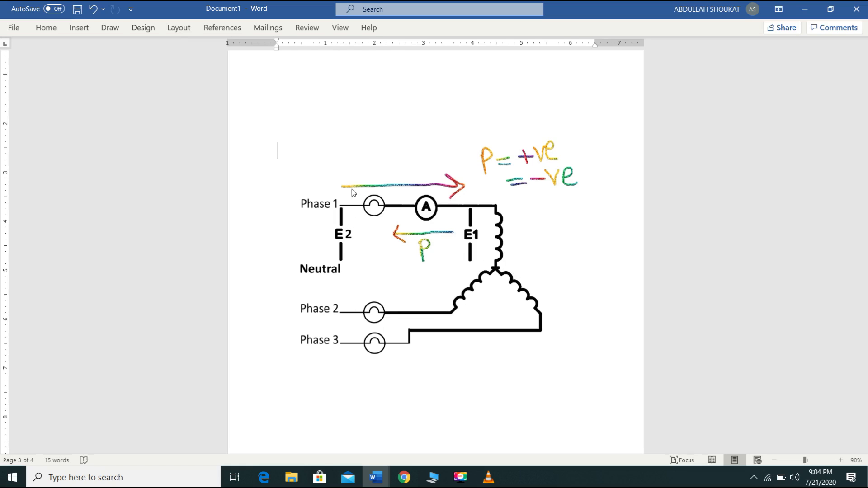
Circle the supply side with an outgoing arrow and circle the generator side, and undo these marks
mouse_move(343, 177)
left_mouse_down()
mouse_move(295, 192)
mouse_move(275, 278)
mouse_move(283, 352)
mouse_move(348, 365)
mouse_move(361, 272)
left_mouse_up()
mouse_move(354, 194)
left_mouse_down()
mouse_move(342, 175)
mouse_move(350, 149)
mouse_move(355, 170)
left_mouse_up()
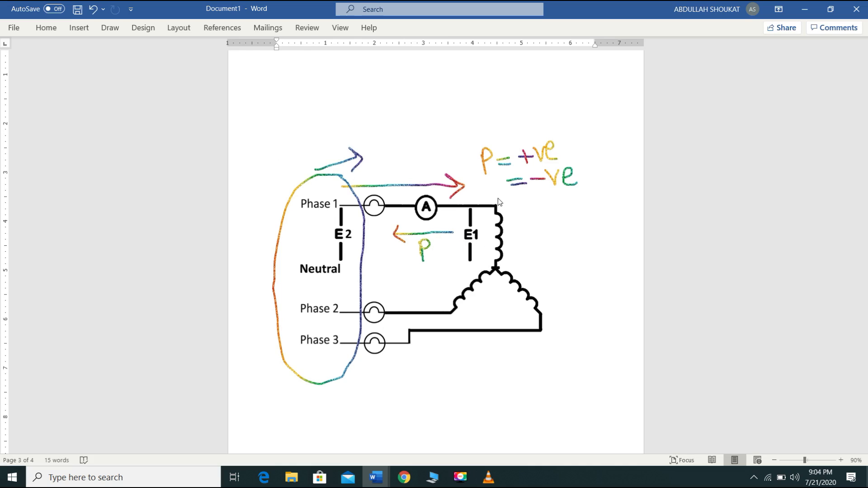
mouse_move(498, 198)
left_mouse_down()
mouse_move(449, 273)
mouse_move(416, 299)
mouse_move(437, 351)
mouse_move(557, 358)
mouse_move(559, 197)
mouse_move(511, 198)
left_mouse_up()
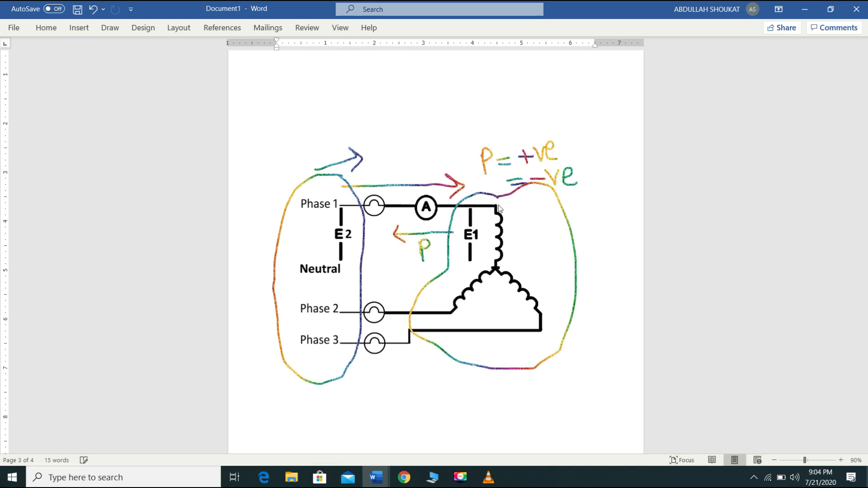
key("ctrl+z")
key("ctrl+z")
key("ctrl+z")
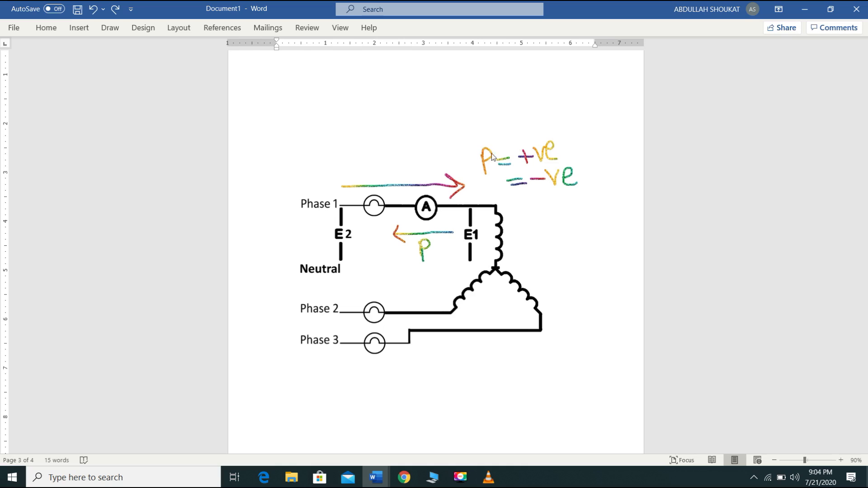
Box the "P = +ve" note and mark the "-ve" note, and undo the last strokes
left_click_drag(472, 139, 479, 180)
mouse_move(473, 132)
left_mouse_down()
mouse_move(579, 132)
mouse_move(582, 159)
mouse_move(514, 169)
left_mouse_up()
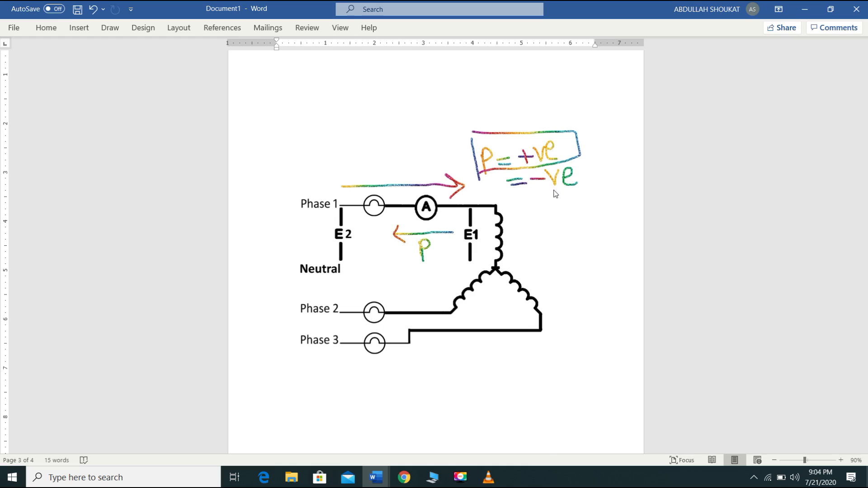
left_click_drag(549, 193, 577, 192)
key("ctrl+z")
key("ctrl+z")
key("ctrl+z")
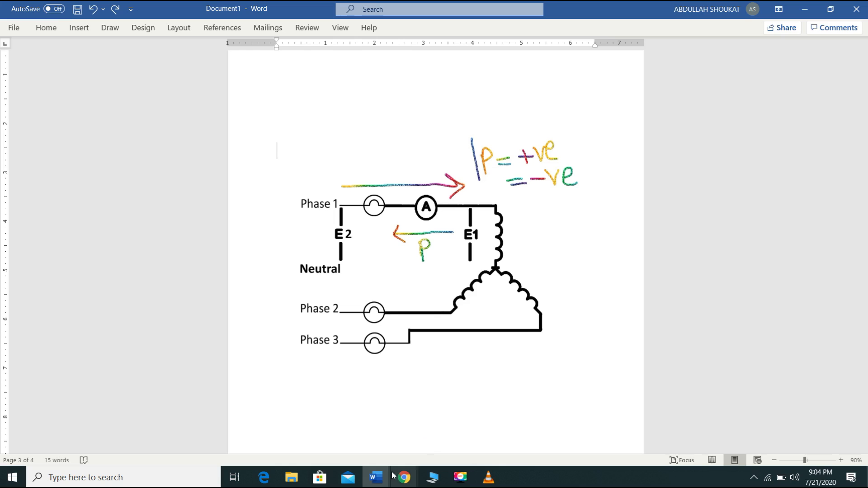
Switch power meter M13 in the Metering window to reactive power Q, and return to the Word diagram
mouse_move(404, 478)
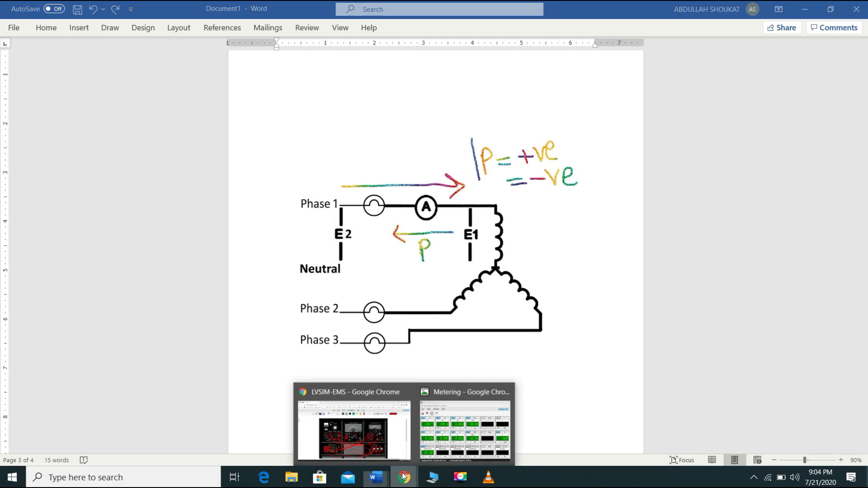
left_click(450, 437)
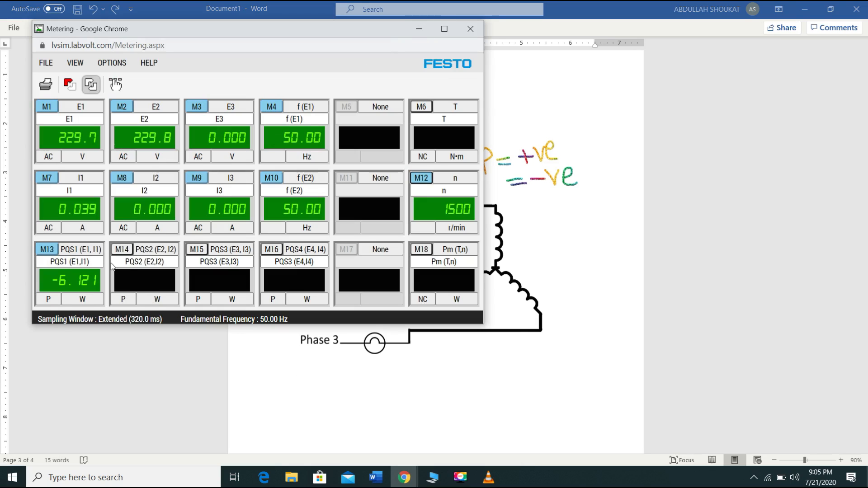
left_click(48, 300)
left_click(419, 30)
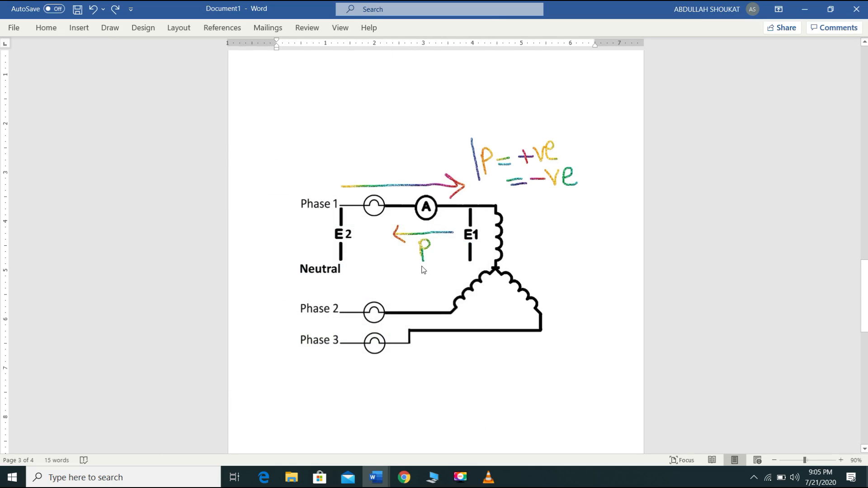
Draw a second arrow toward the grid below the P label and another toward the generator above phase 1
mouse_move(402, 267)
left_mouse_down()
mouse_move(451, 263)
mouse_move(397, 267)
mouse_move(409, 275)
left_mouse_up()
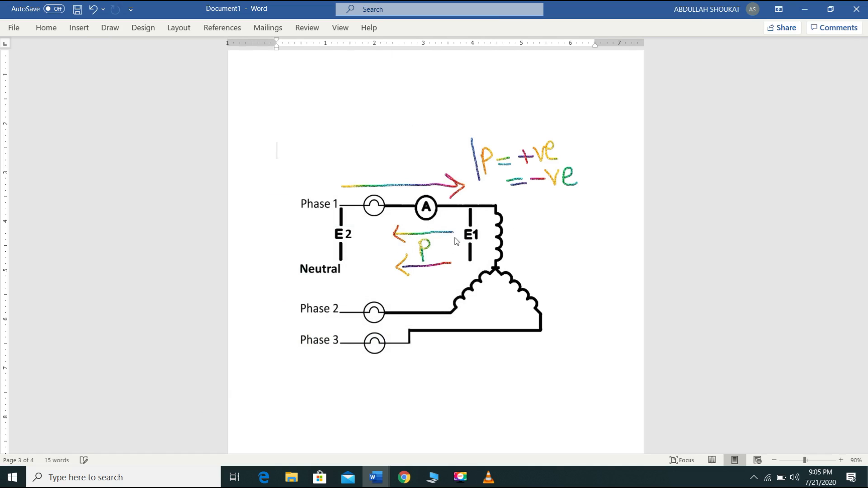
mouse_move(362, 168)
left_mouse_down()
mouse_move(426, 167)
mouse_move(417, 176)
left_mouse_up()
Sketch an arrow below the circuit from G to LN and label it "Reset"
left_click_drag(442, 387, 546, 381)
mouse_move(452, 374)
left_mouse_down()
mouse_move(442, 393)
mouse_move(454, 403)
left_mouse_up()
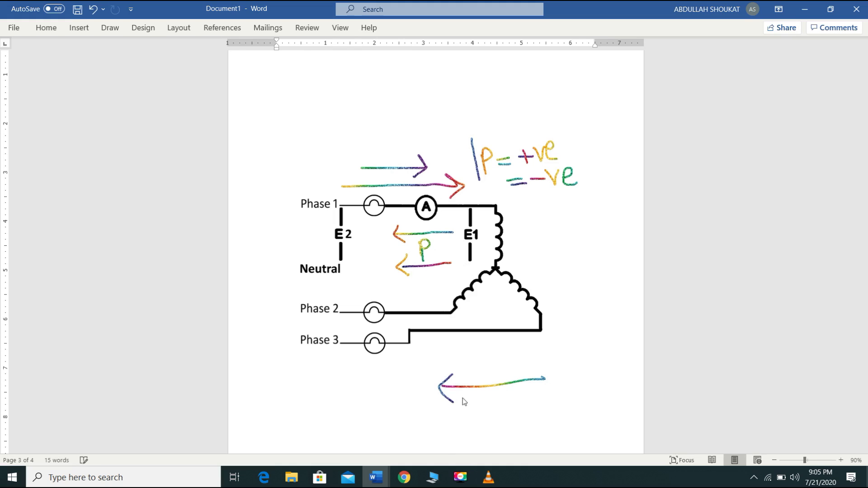
mouse_move(557, 379)
left_mouse_down()
mouse_move(552, 401)
mouse_move(564, 392)
mouse_move(566, 407)
left_mouse_up()
mouse_move(412, 380)
left_mouse_down()
mouse_move(413, 397)
mouse_move(426, 397)
mouse_move(433, 378)
left_mouse_up()
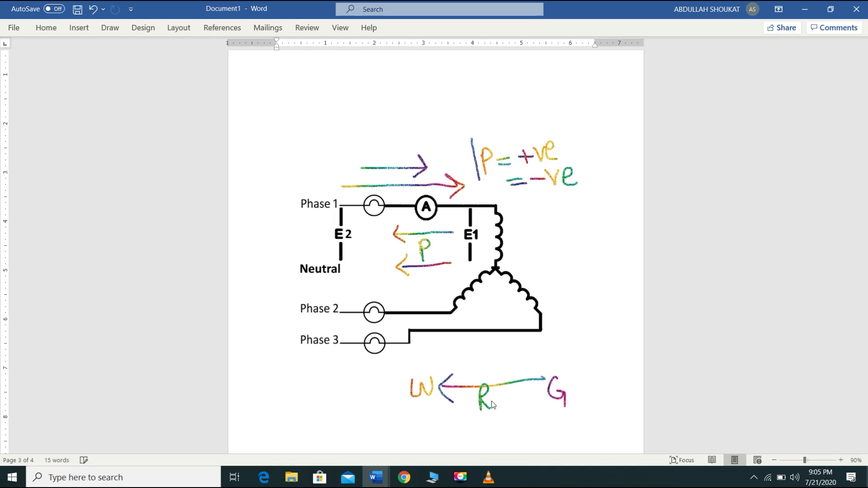
mouse_move(508, 408)
left_mouse_down()
mouse_move(519, 401)
mouse_move(539, 414)
left_mouse_up()
Sketch an arrow from LN to G below the first one and label it "Motor"
scroll(488, 361, "down", 3)
mouse_move(445, 369)
left_mouse_down()
mouse_move(558, 370)
mouse_move(545, 384)
left_mouse_up()
mouse_move(423, 365)
left_mouse_down()
mouse_move(437, 380)
mouse_move(446, 367)
left_mouse_up()
mouse_move(569, 363)
left_mouse_down()
mouse_move(565, 379)
mouse_move(577, 377)
mouse_move(576, 386)
left_mouse_up()
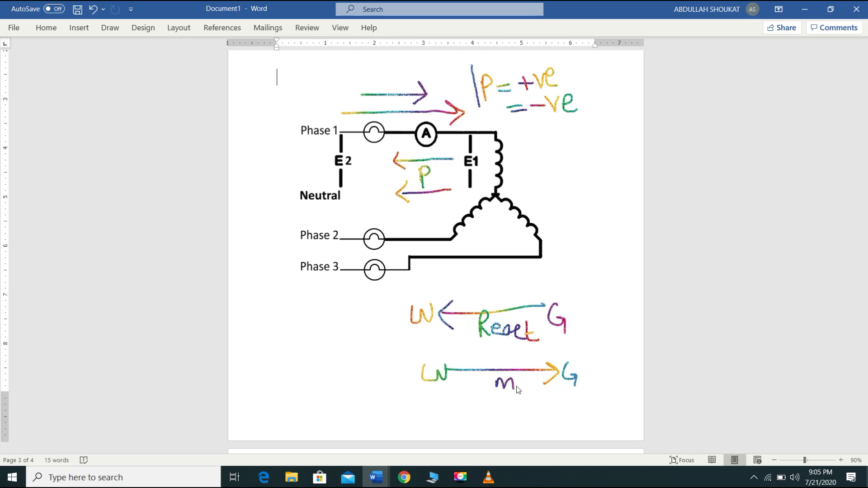
mouse_move(523, 389)
left_mouse_down()
mouse_move(525, 380)
mouse_move(541, 390)
mouse_move(542, 383)
left_mouse_up()
Check meter M13's reactive power in the Metering window and return to the LVSIM-EMS bench
mouse_move(411, 478)
left_click(441, 410)
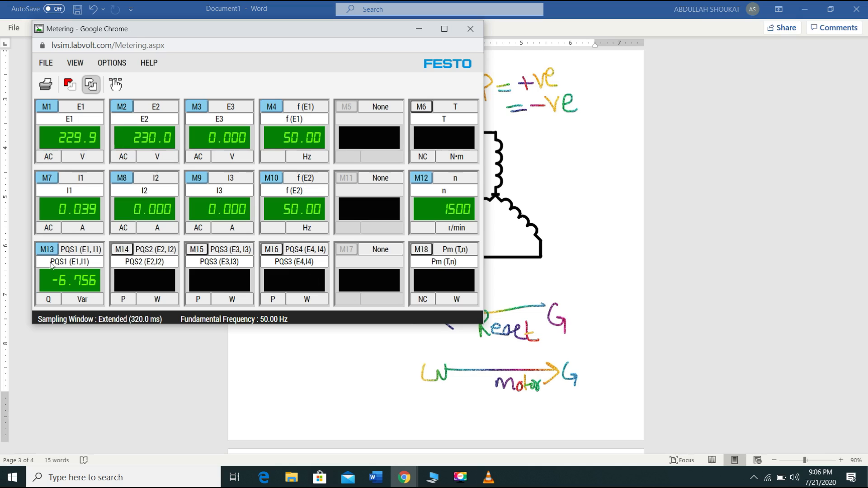
left_click(418, 38)
mouse_move(404, 477)
left_click(431, 433)
left_click(348, 423)
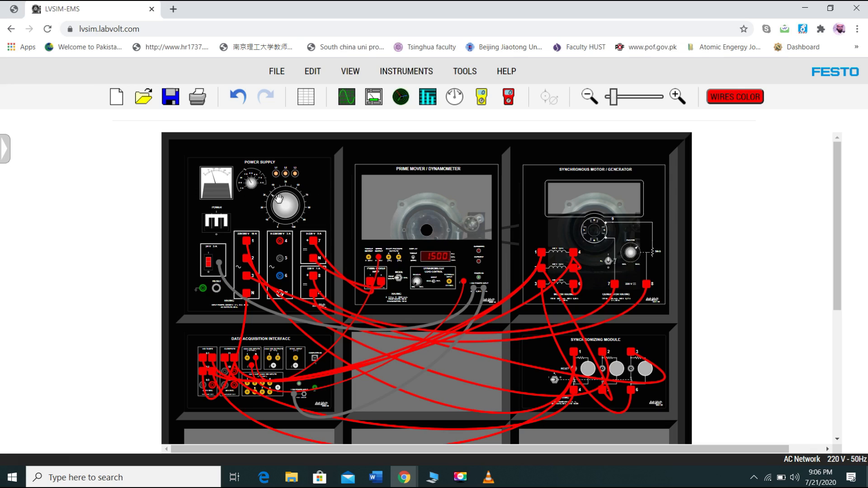
In the Metering window, switch meter M13 to apparent power S and on to active power P, and return to the bench
mouse_move(405, 477)
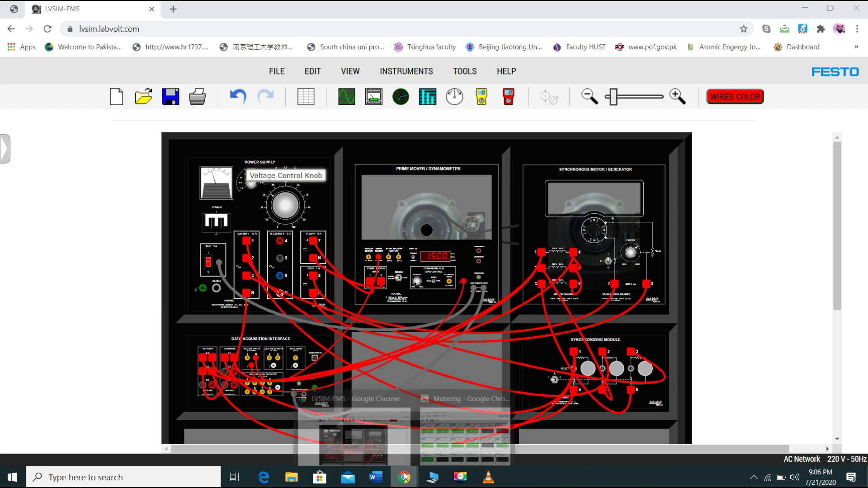
left_click(466, 430)
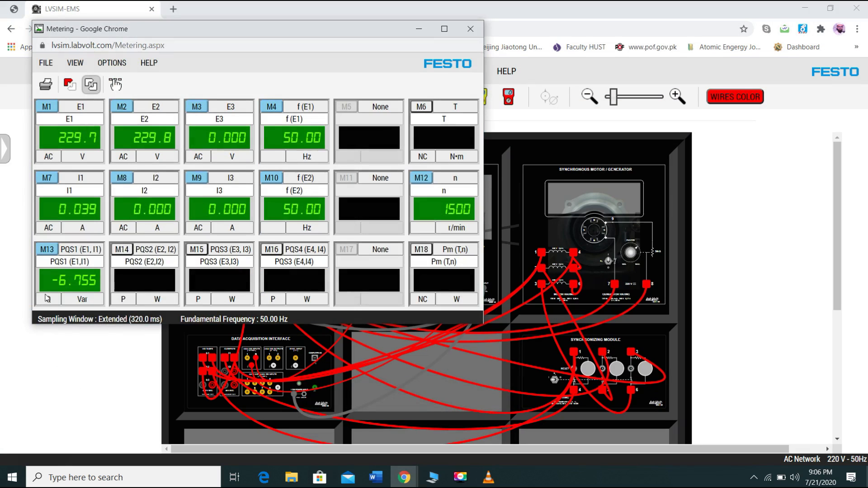
left_click(49, 300)
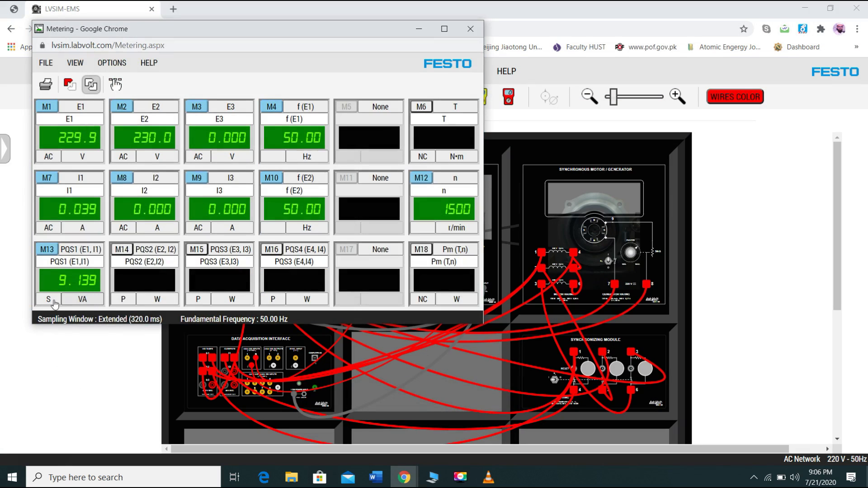
left_click(54, 295)
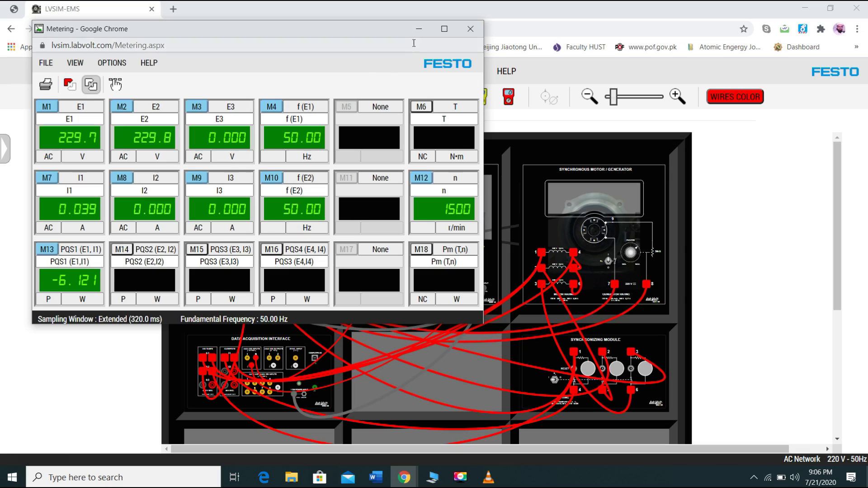
left_click(419, 30)
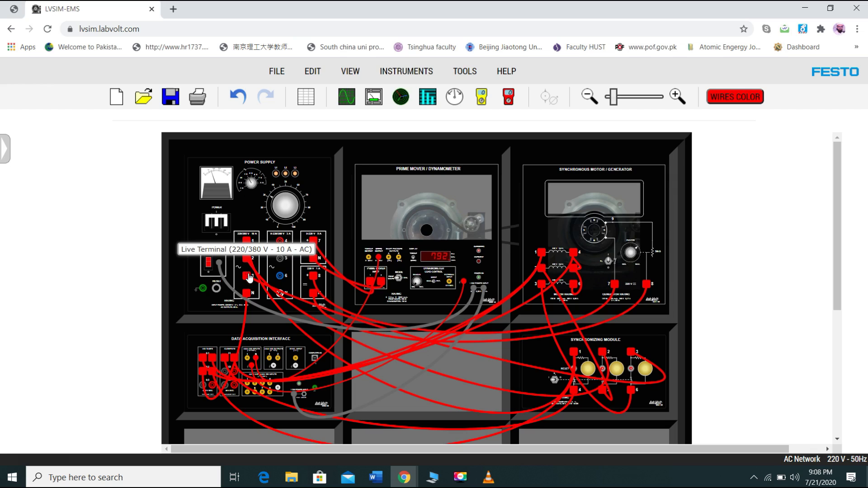
Check the generator's voltage, frequency, speed and active power in the Metering window and return to the bench
mouse_move(398, 484)
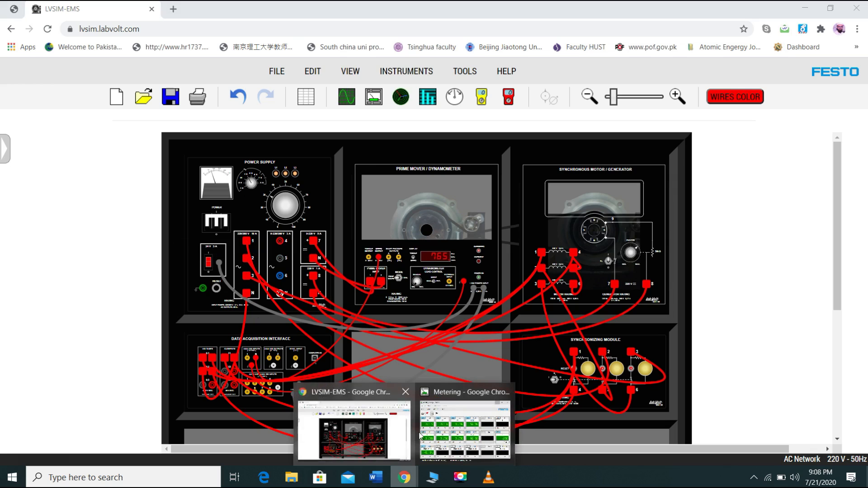
left_click(446, 429)
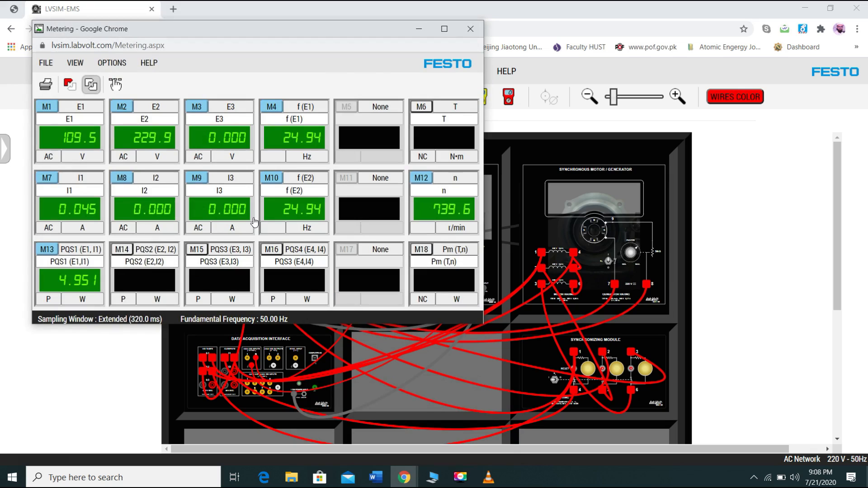
left_click(416, 29)
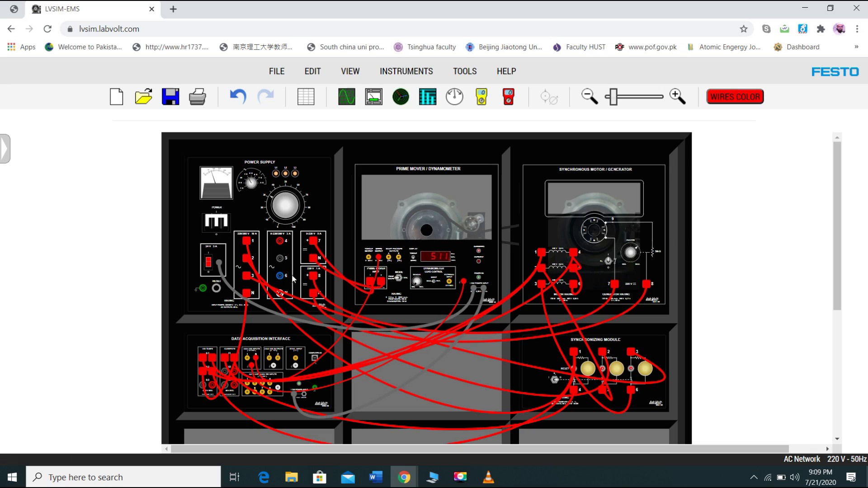
Switch off the 24 V supply and the main power supply, and rewire the leads at the synchronizing module's terminals
left_click(208, 269)
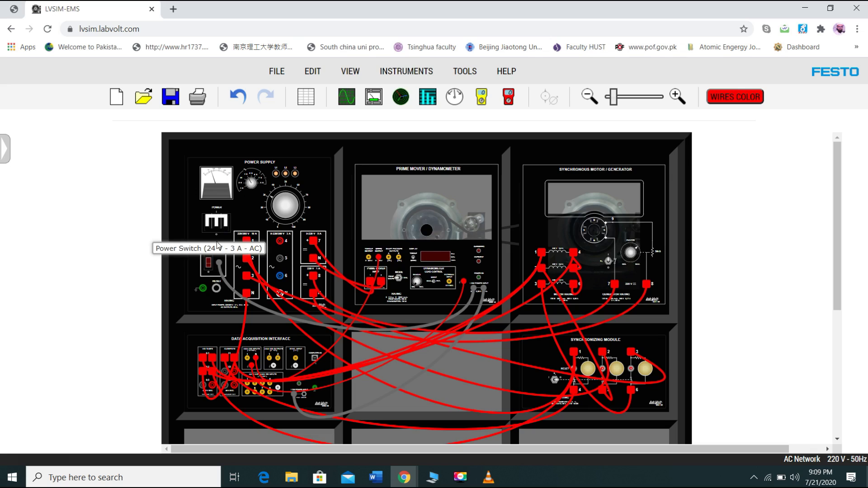
left_click(217, 227)
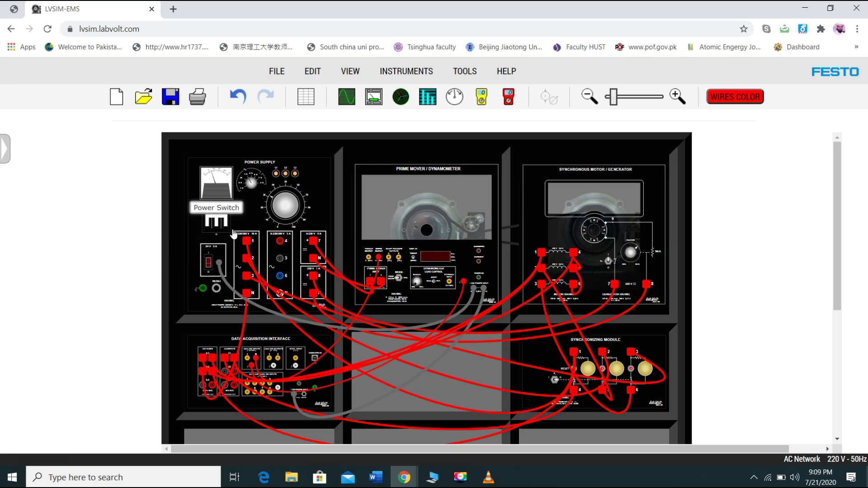
left_click(632, 370)
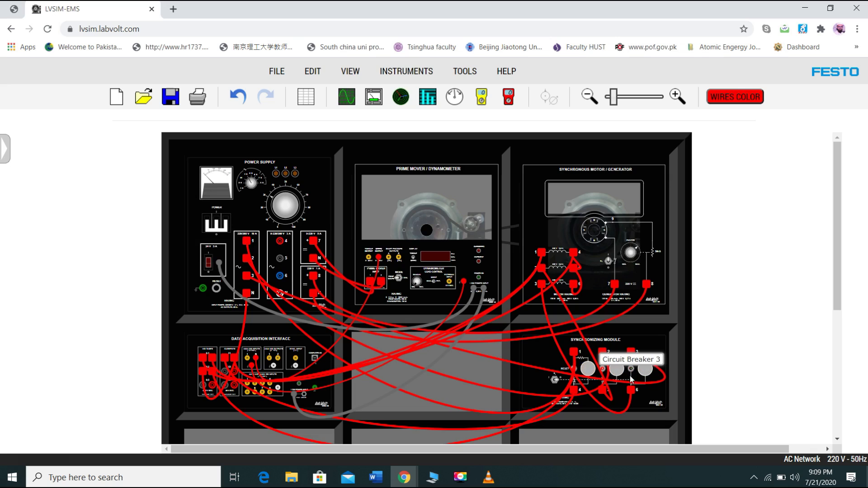
left_click(605, 371)
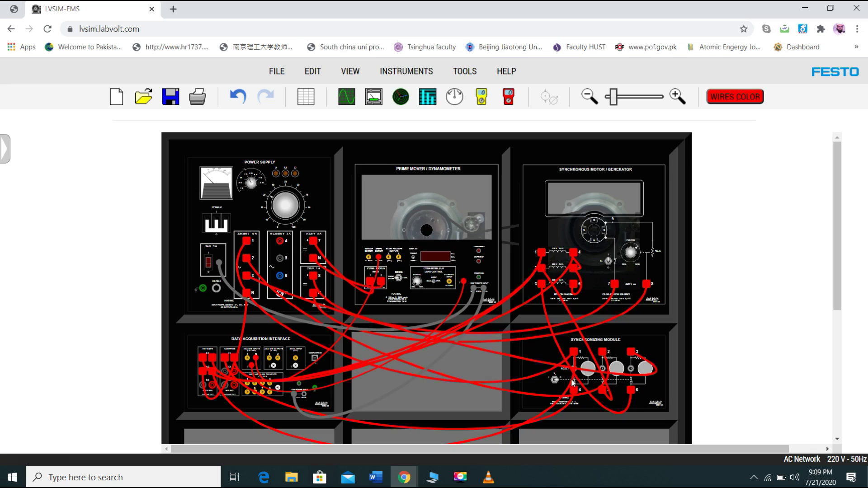
left_click_drag(577, 385, 578, 389)
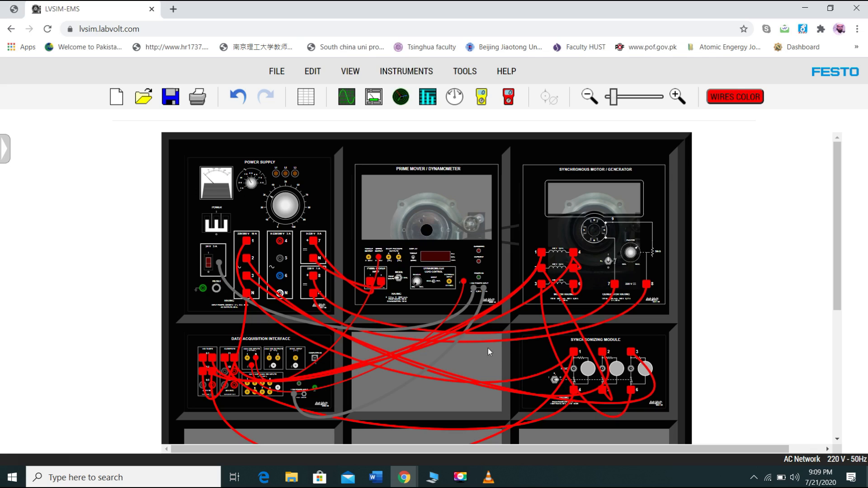
Stop the motor of the prime mover, and switch the 24 V supply and the main power supply back on
right_click(417, 225)
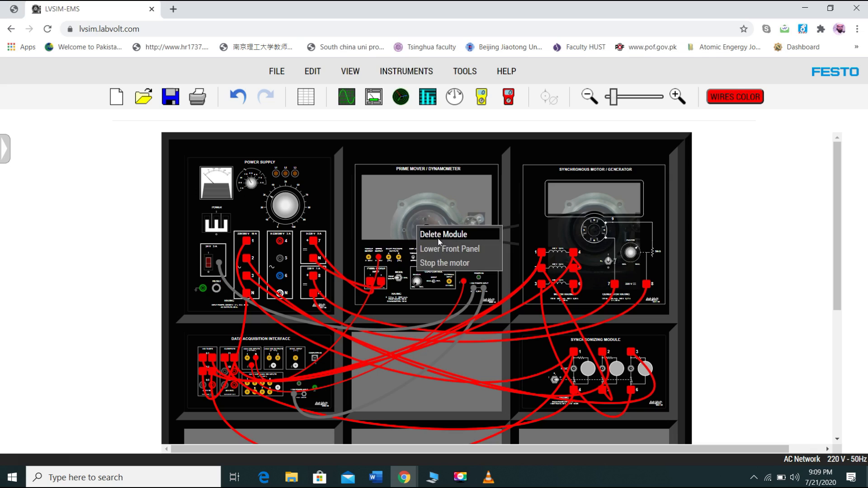
left_click(445, 264)
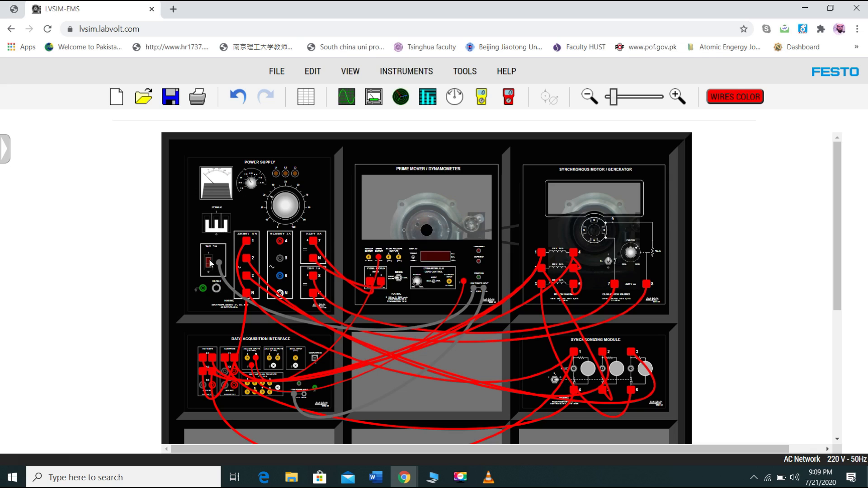
left_click(217, 232)
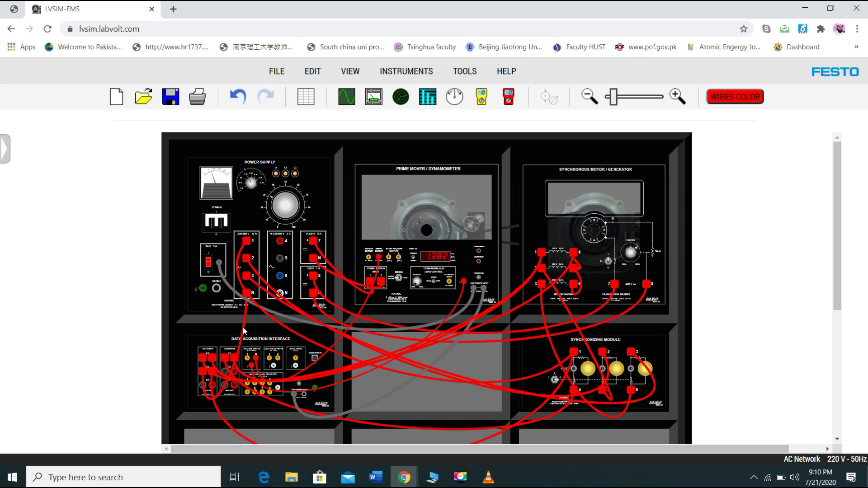
Compare E1, E2 and the generator frequency in the Metering window while the lamps are lit, and return to the bench
left_click(404, 478)
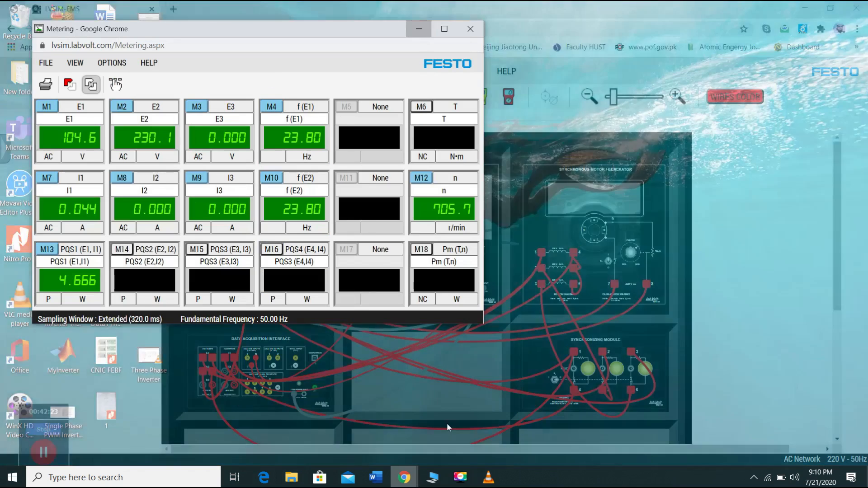
left_click(446, 422)
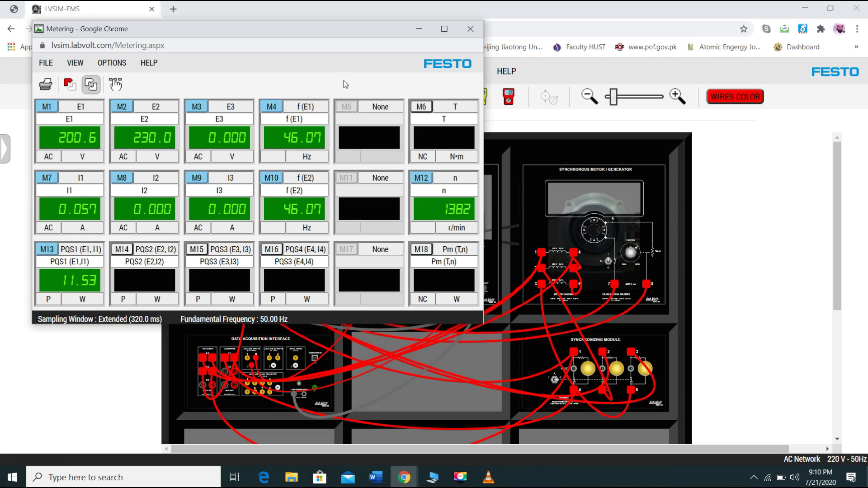
left_click(414, 31)
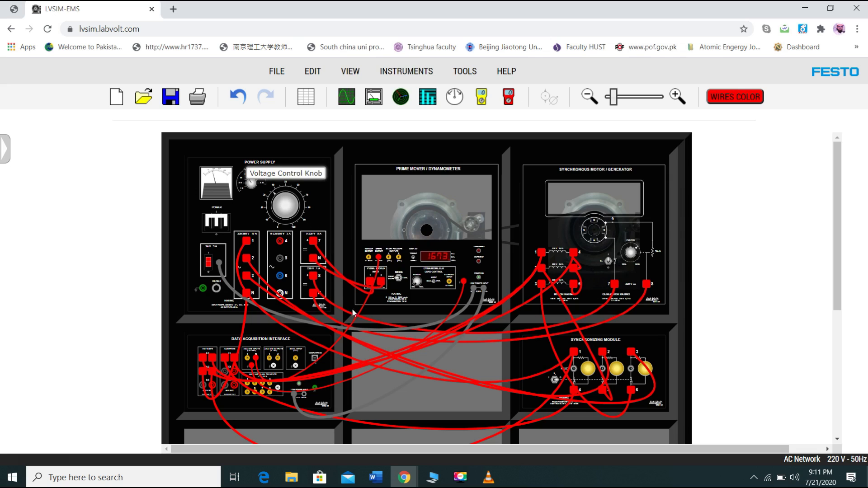
Watch the generator readings in the Metering window and operate the synchronizing module's three-phase switch to connect the generator to the grid
mouse_move(404, 478)
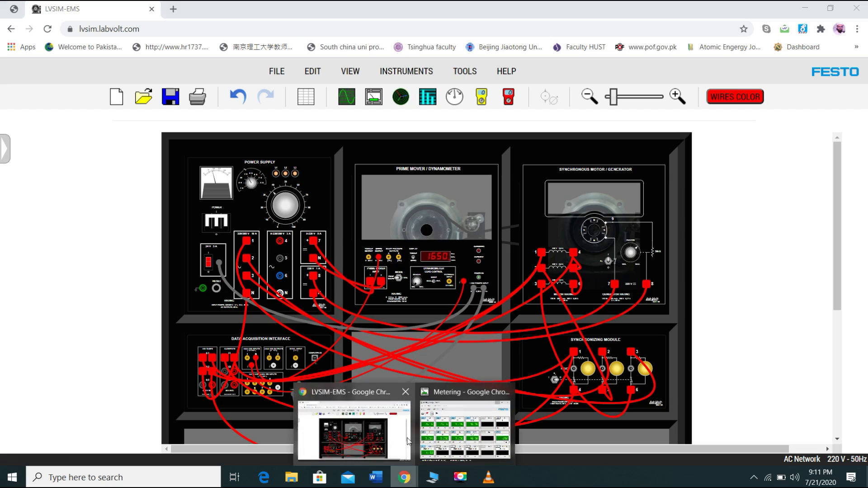
left_click(465, 429)
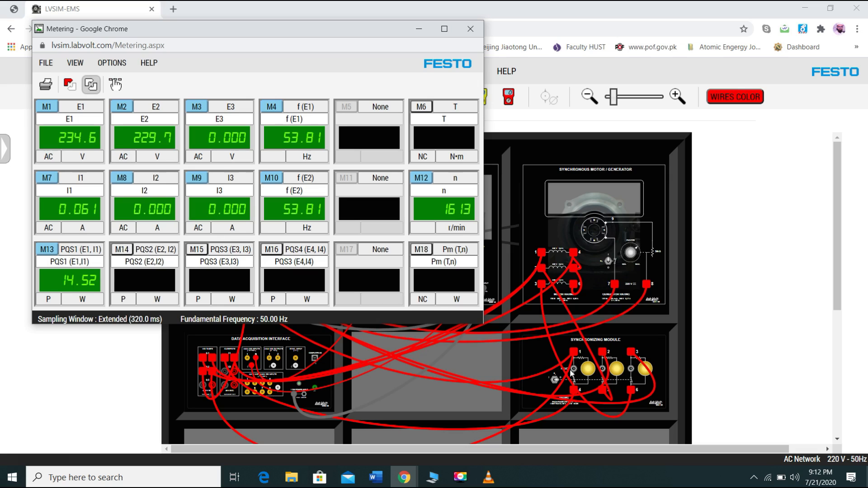
left_click(555, 380)
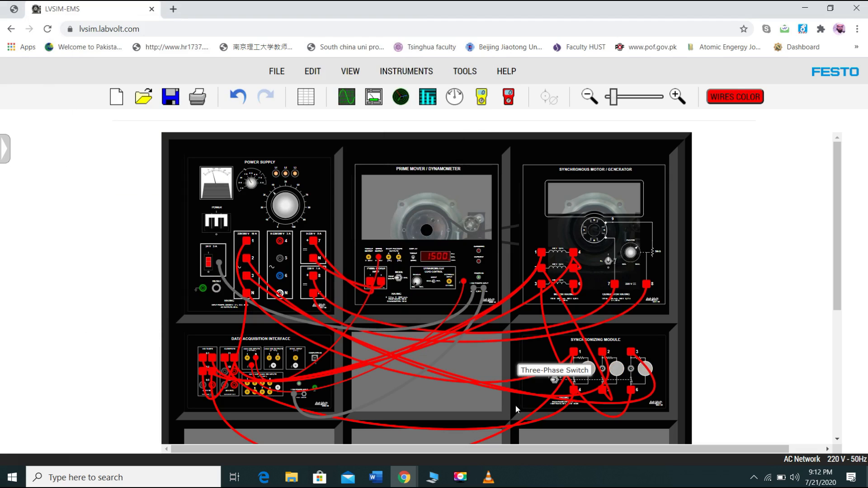
Reopen the Metering window and move it clear of the power supply module
mouse_move(404, 477)
left_click(460, 415)
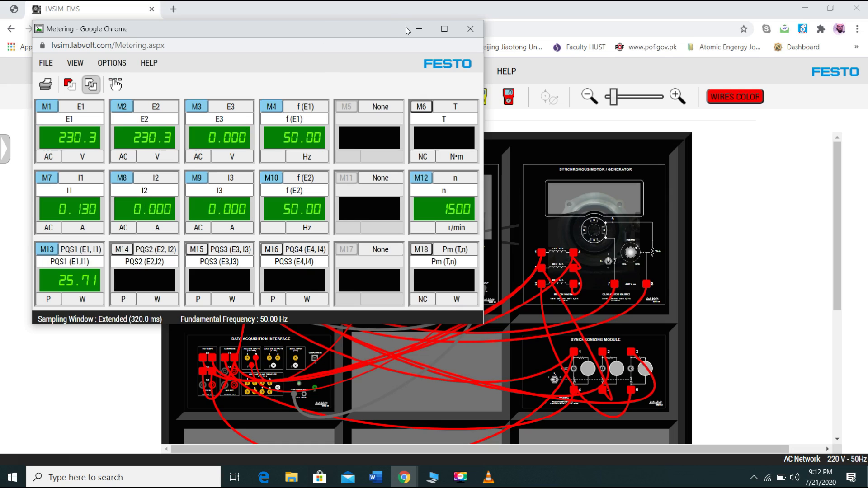
left_click_drag(353, 30, 693, 15)
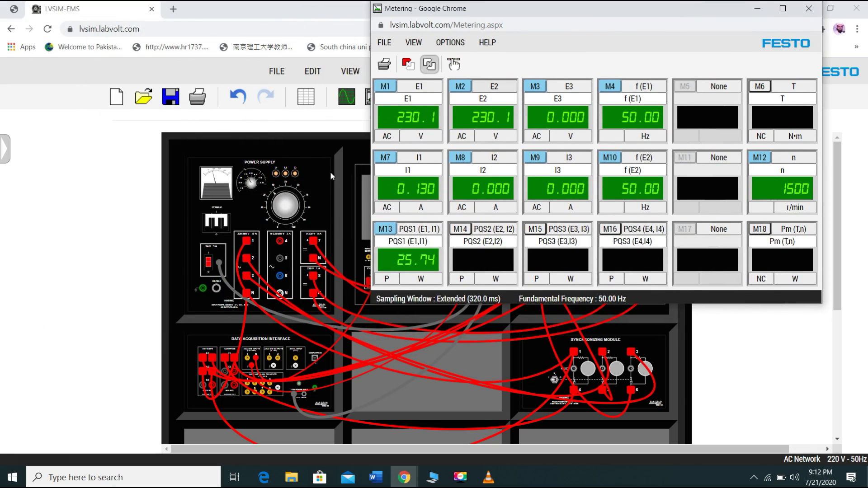
Turn up the power supply's voltage control knob in small steps and check M13's active power in the Metering window
left_click(280, 199)
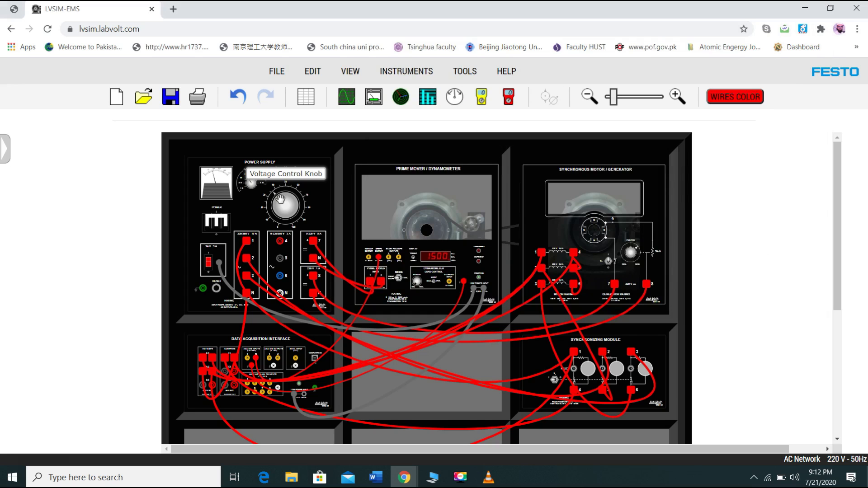
mouse_move(398, 482)
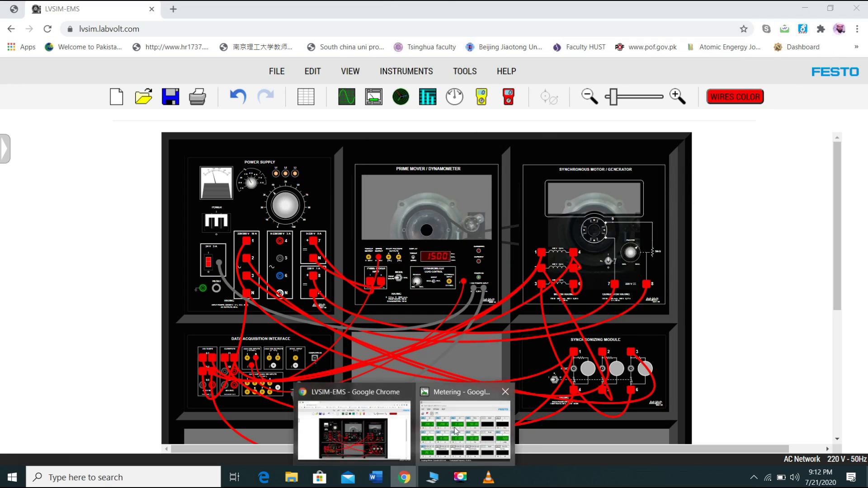
left_click(463, 427)
left_click(281, 201)
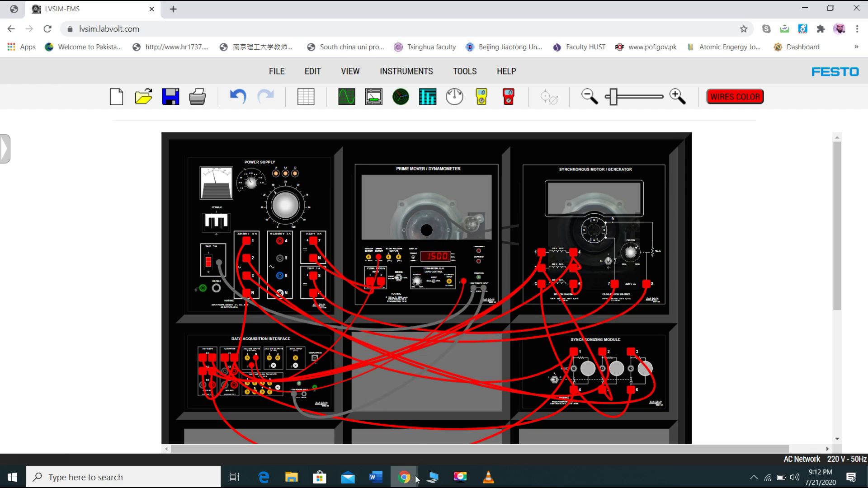
mouse_move(414, 478)
left_click(446, 437)
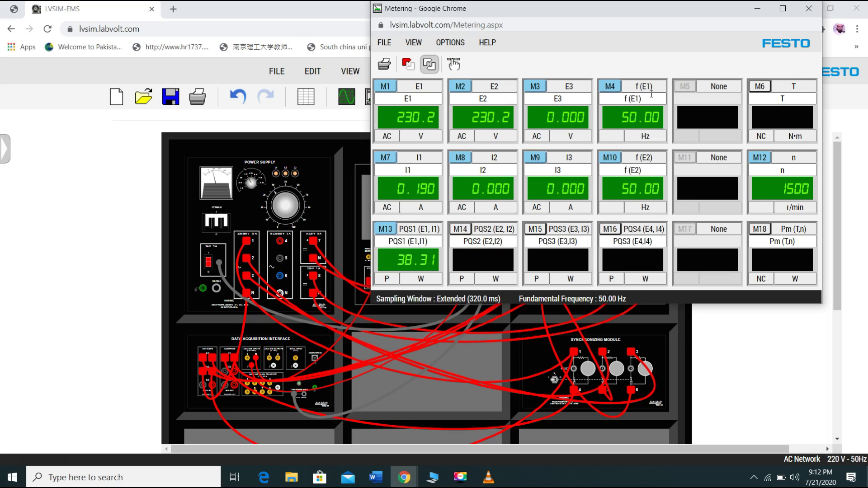
Cycle meter M13 through reactive power Q and apparent power S back to active power P, and return to the bench
left_click(392, 278)
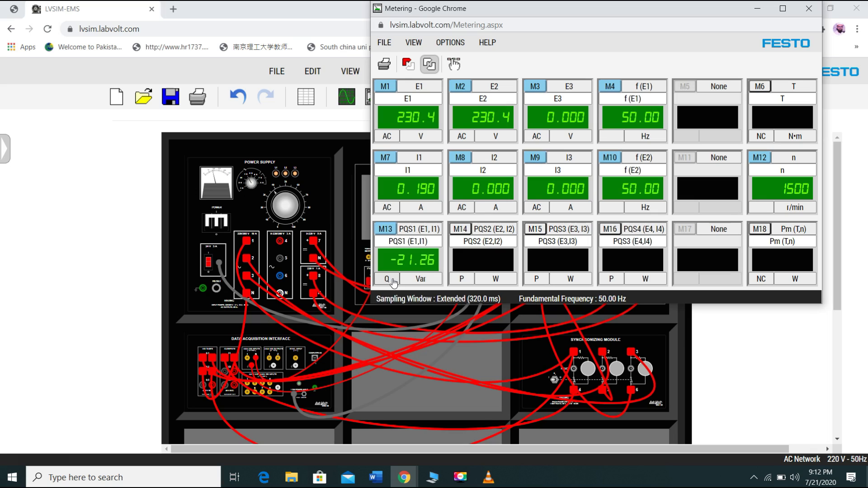
left_click(392, 280)
left_click(389, 279)
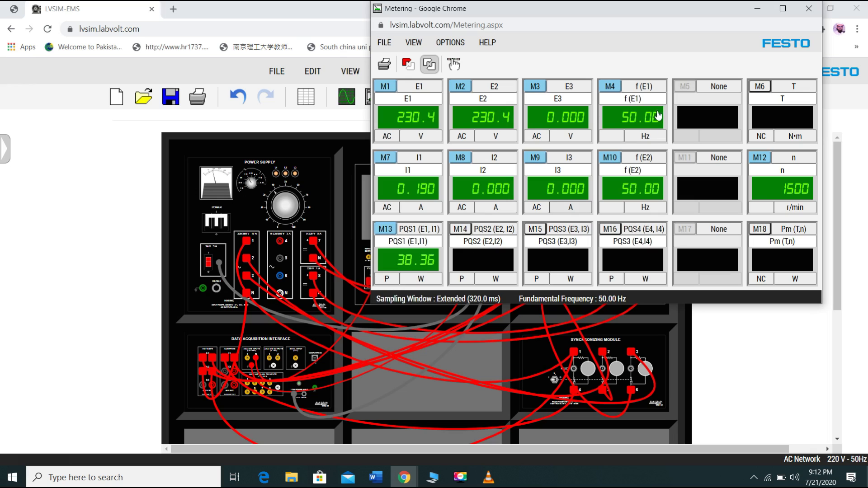
left_click(756, 12)
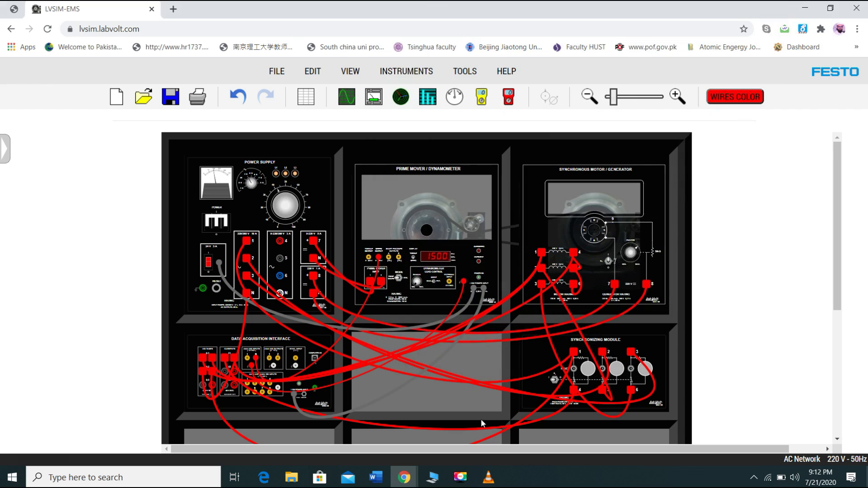
Readjust the voltage control knob up and back down, checking generator current and M13's active power in the Metering window after each change
mouse_move(404, 476)
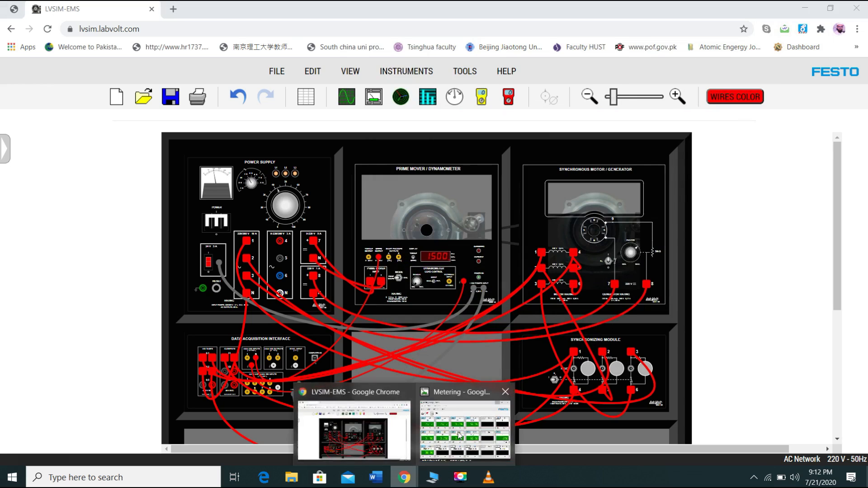
left_click(434, 396)
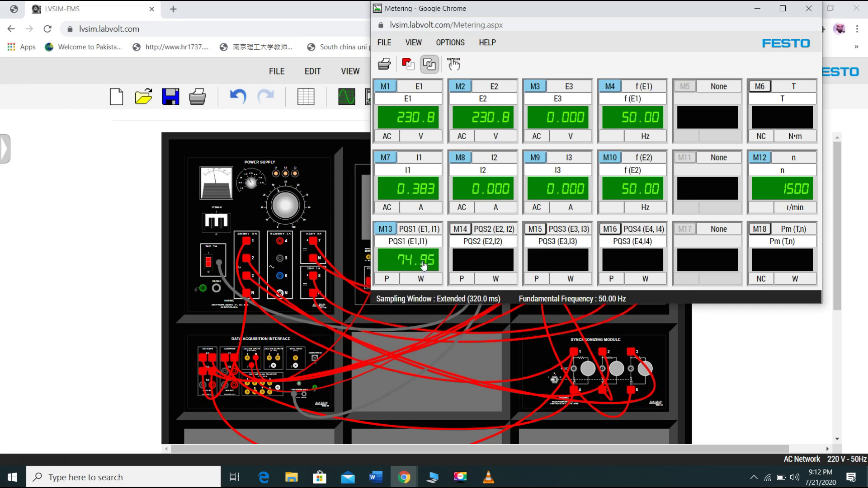
left_click(758, 14)
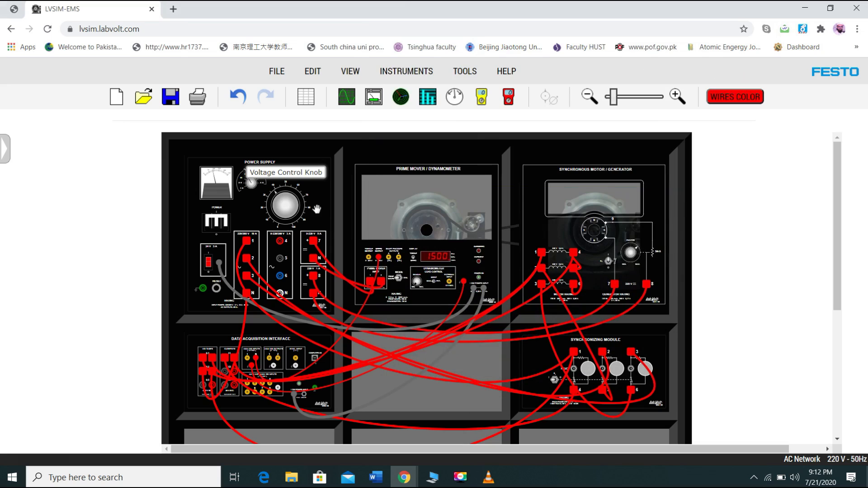
mouse_move(405, 480)
left_click(443, 436)
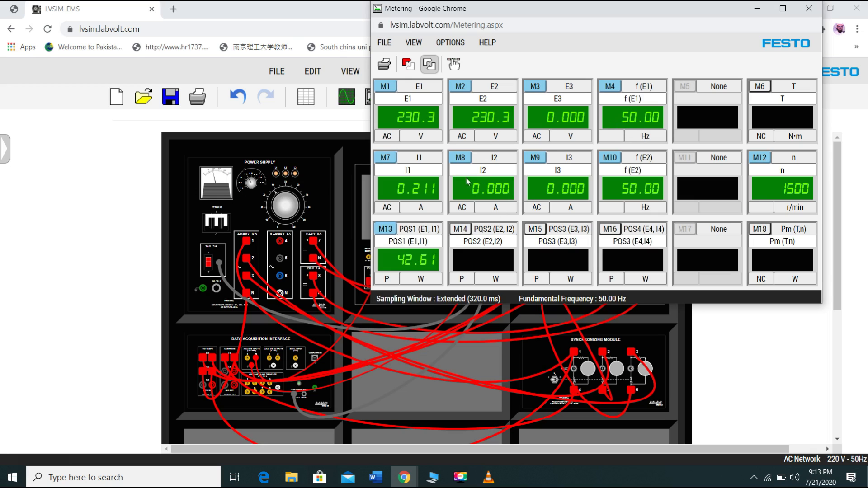
Turn up the power supply's voltage control knob in small steps, checking generator current and M13's active power after each change, and return to the bench
left_click(281, 197)
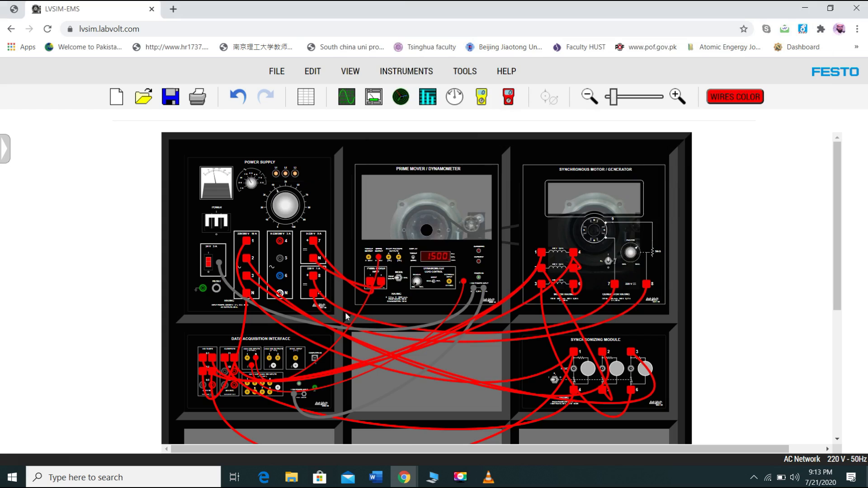
left_click(411, 478)
left_click(450, 421)
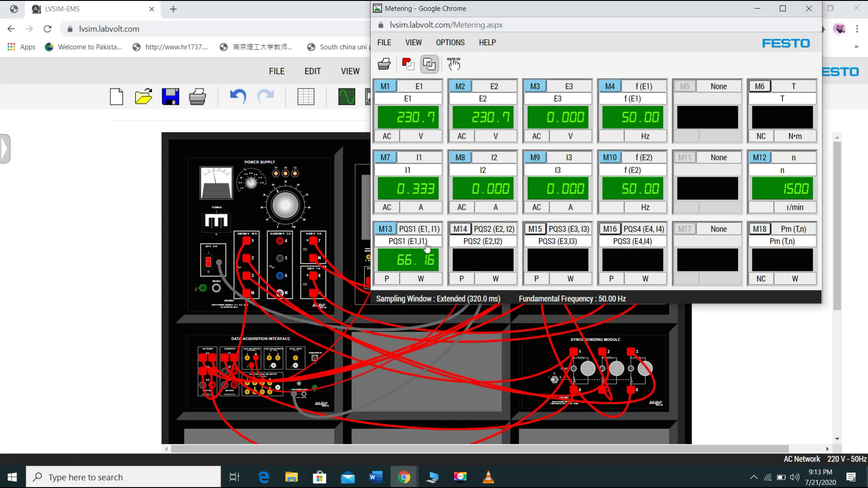
left_click(279, 202)
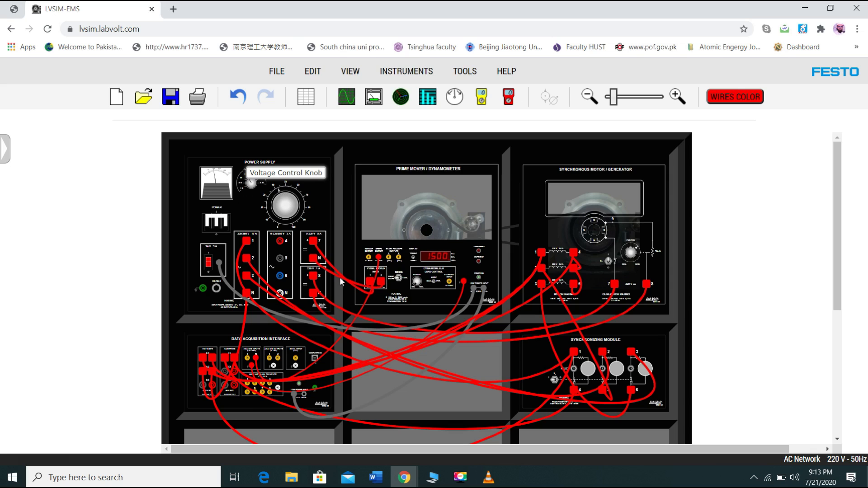
left_click(453, 419)
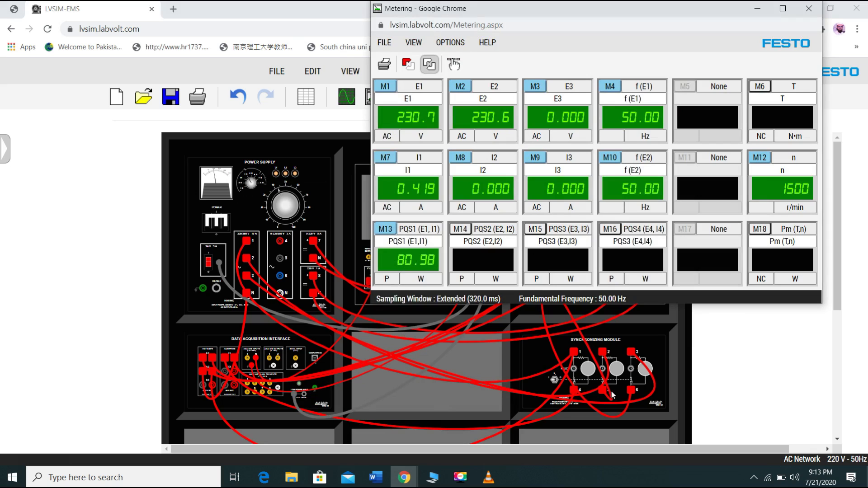
left_click(757, 8)
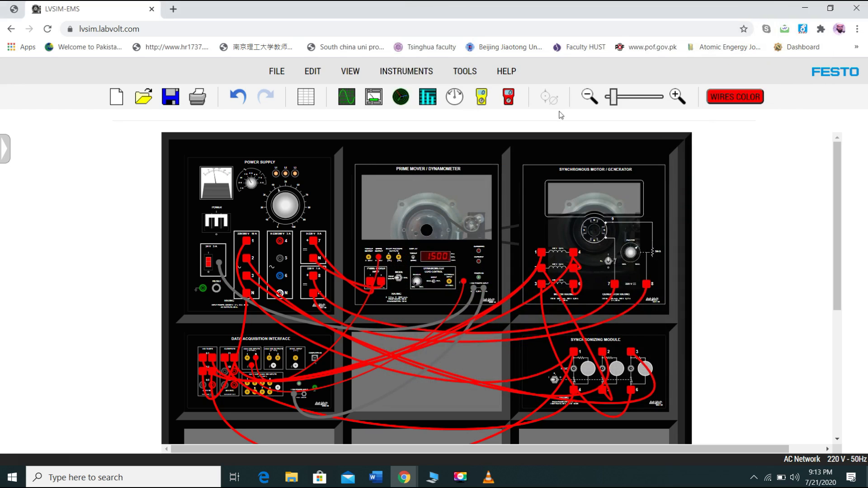
Examine the generator rating on the synchronous motor/generator's front panel and the wiring down to the synchronizing module
left_click(677, 97)
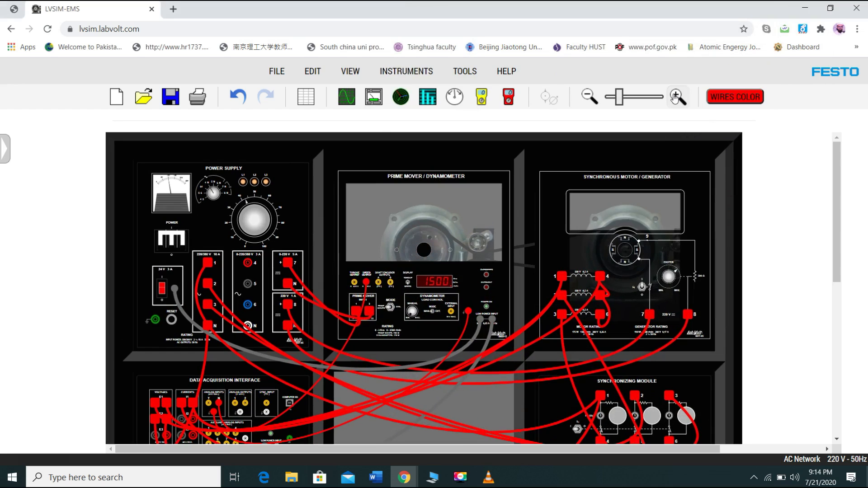
left_click(677, 97)
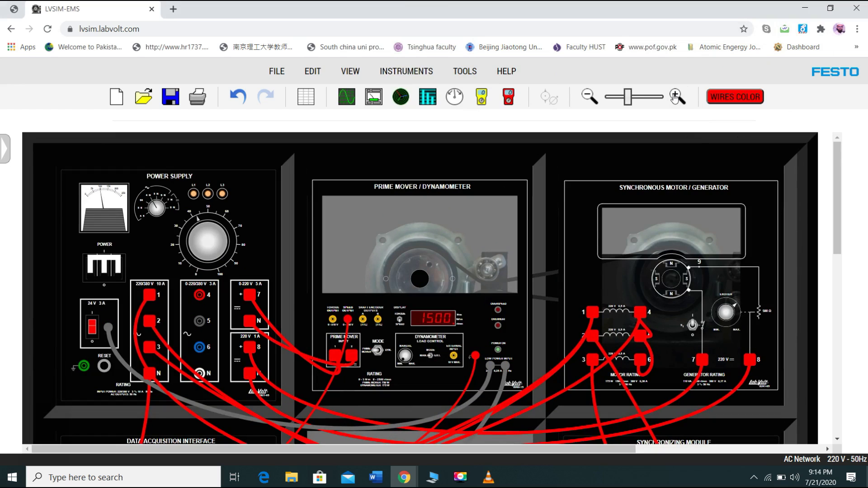
left_click(677, 96)
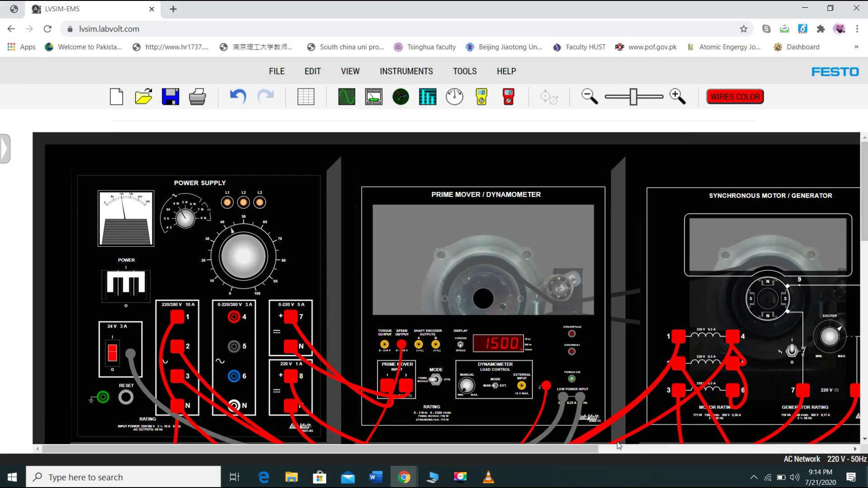
scroll(649, 449, "right", 4)
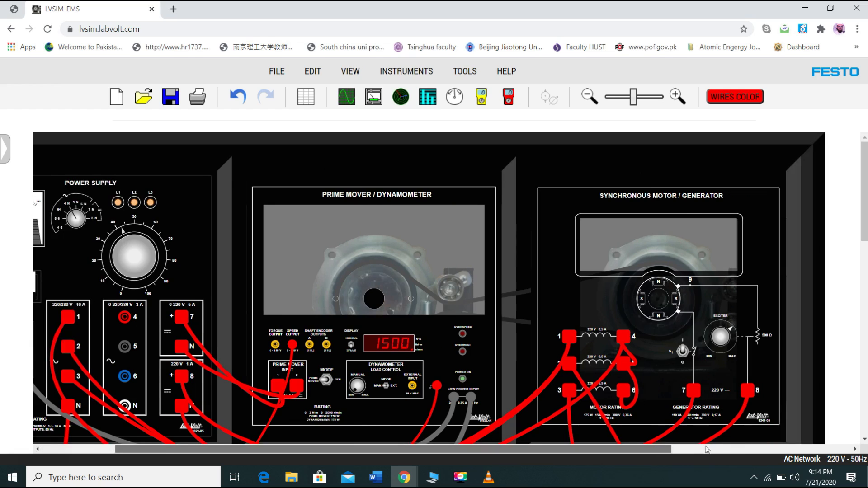
left_click(676, 96)
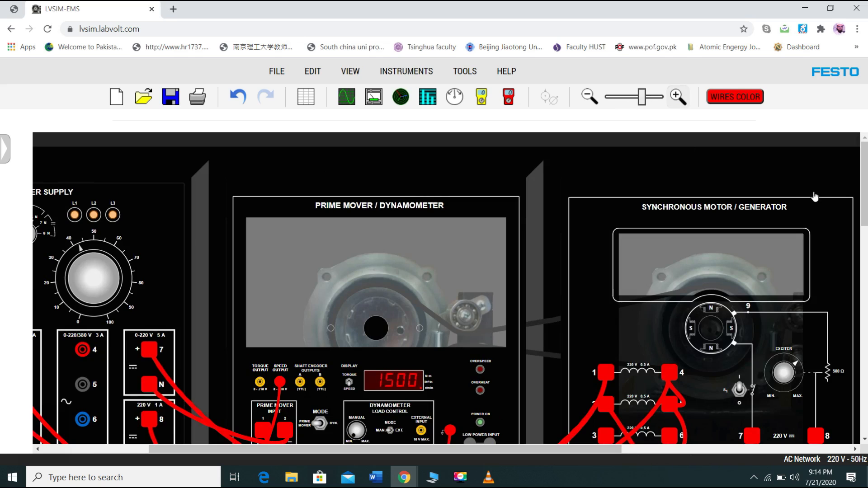
left_click_drag(864, 175, 792, 231)
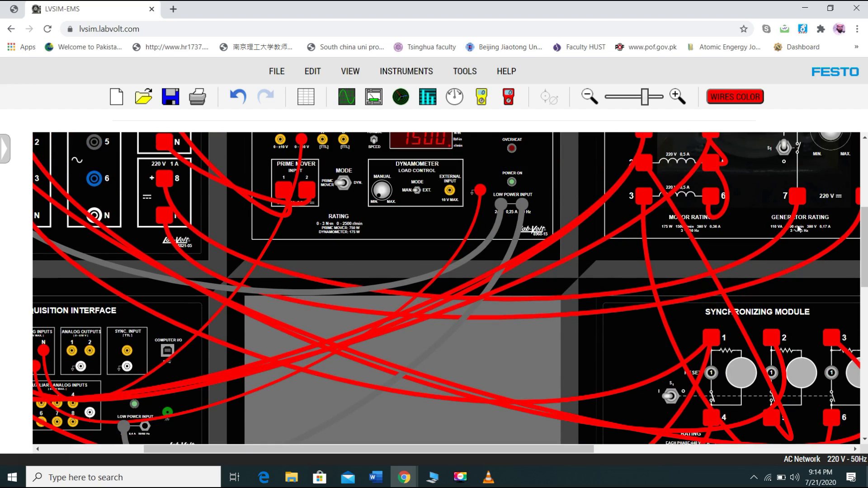
mouse_move(782, 233)
left_mouse_down()
mouse_move(754, 193)
mouse_move(793, 253)
mouse_move(789, 242)
left_mouse_up()
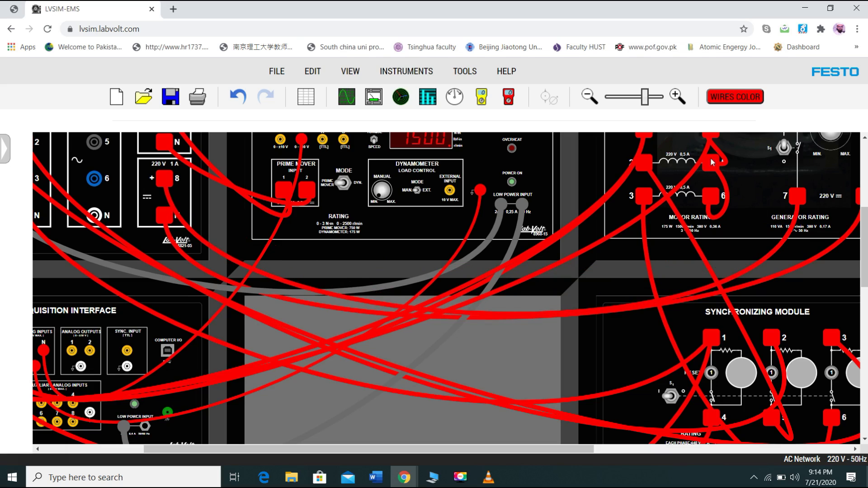
left_click(588, 98)
left_click(588, 96)
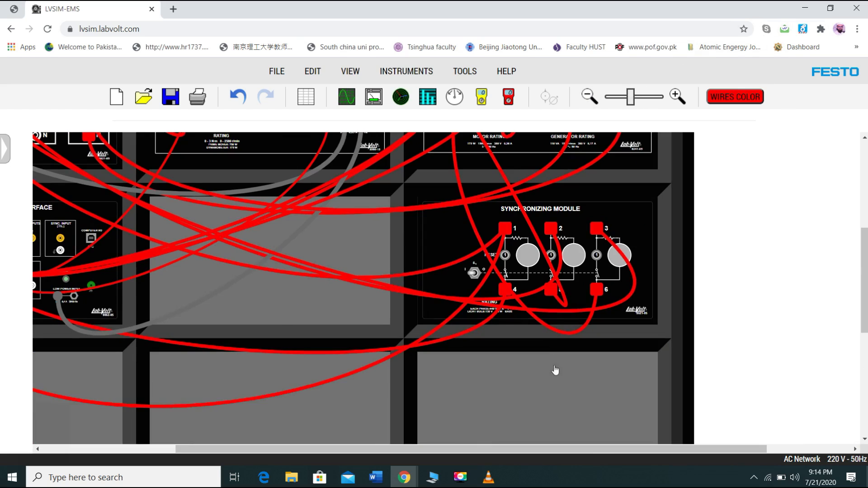
left_click_drag(584, 454, 327, 447)
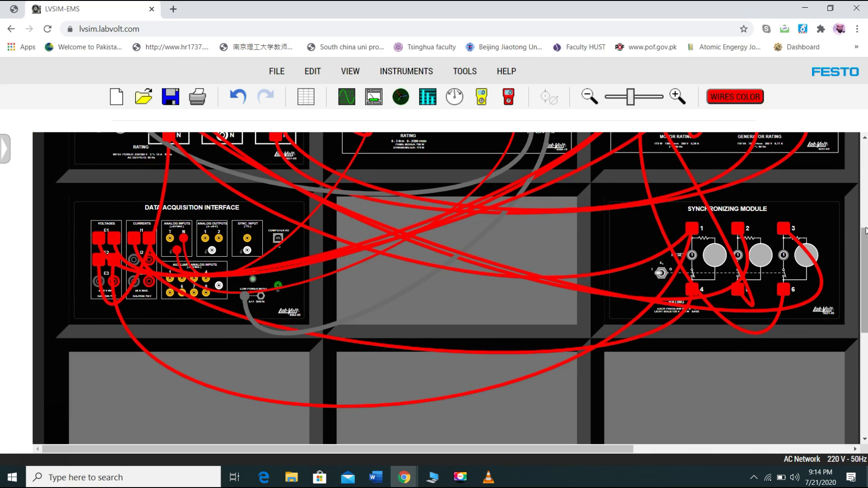
scroll(865, 212, "up", 1)
left_click(588, 96)
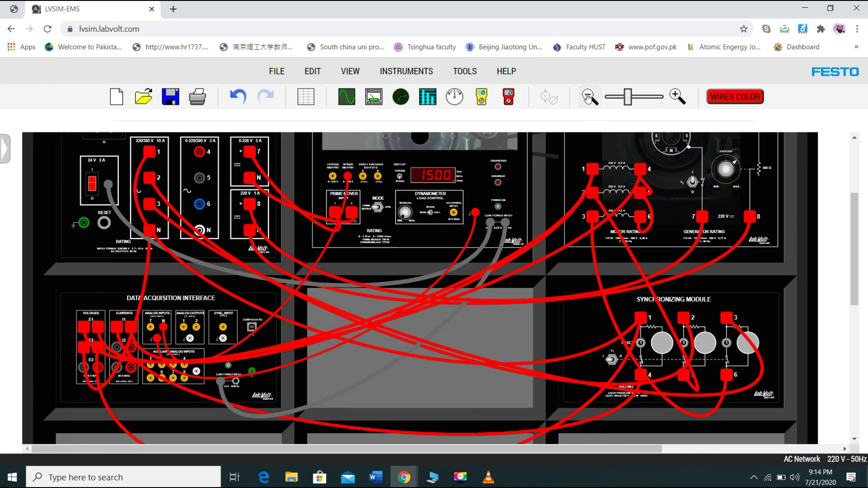
left_click(587, 103)
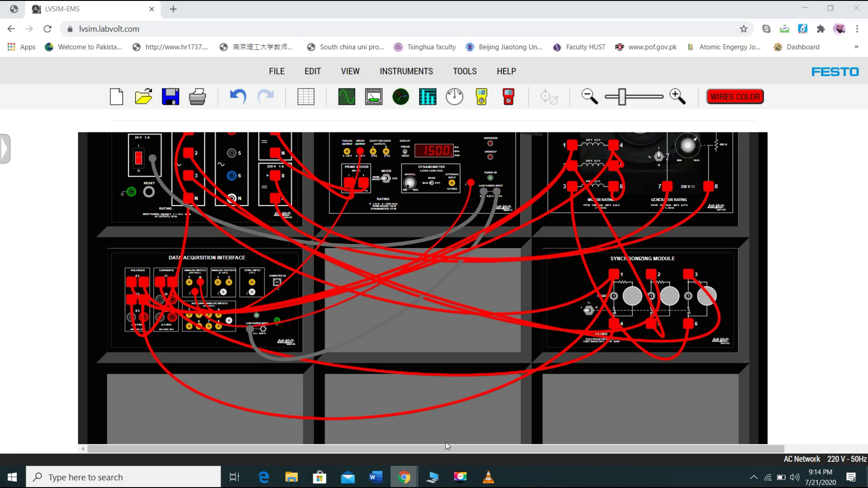
Switch meter M13 from active power to apparent power S and return to the bench
left_click(387, 279)
left_click(387, 280)
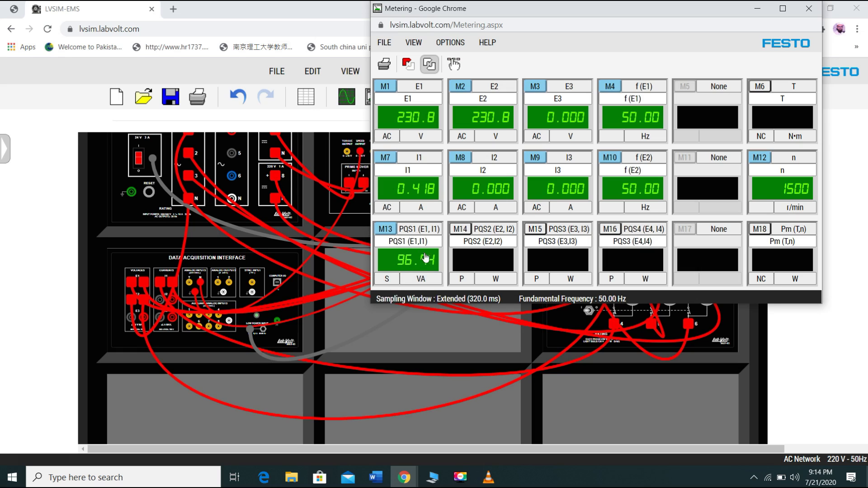
left_click(758, 8)
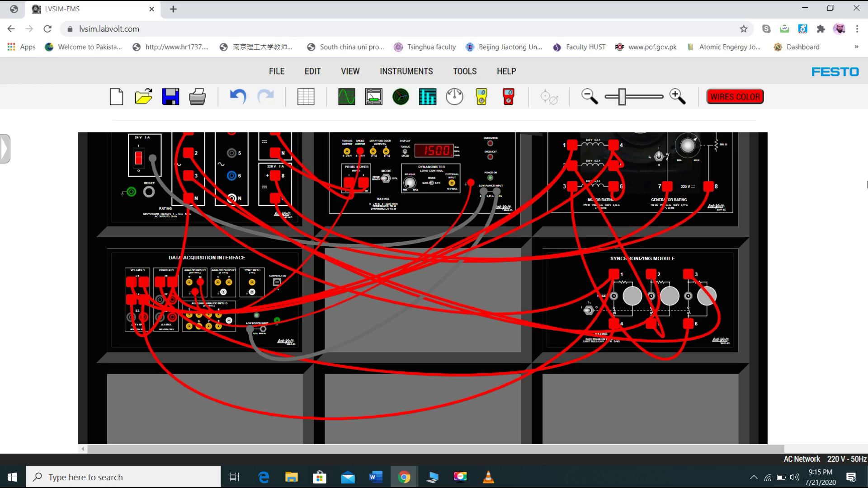
Bring the whole top row of the bench back into view, with the power supply, prime mover and generator modules
left_click(831, 8)
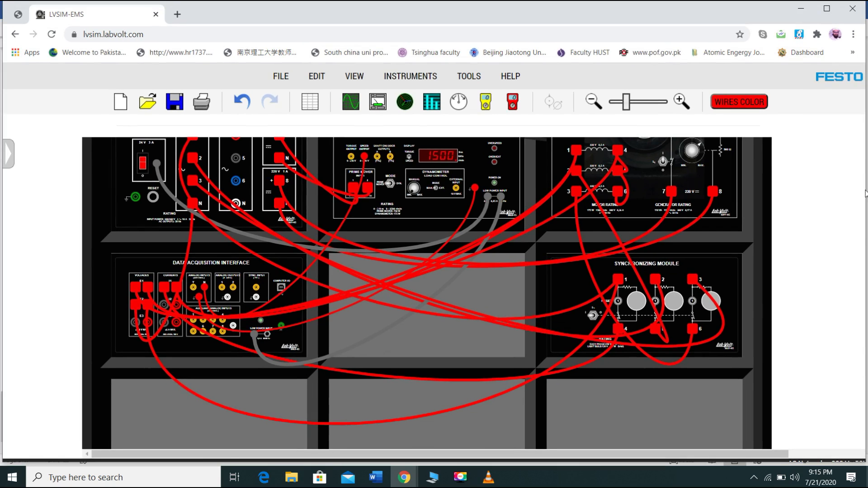
left_click_drag(862, 229, 856, 188)
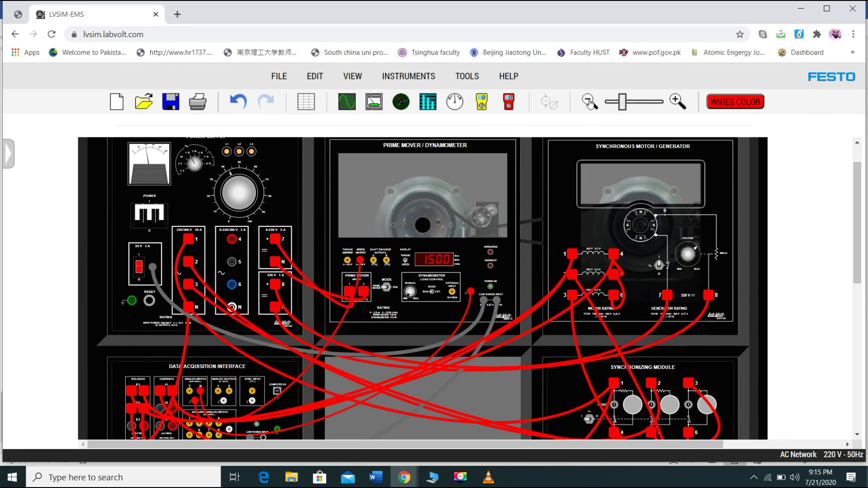
left_click(589, 103)
left_click(589, 102)
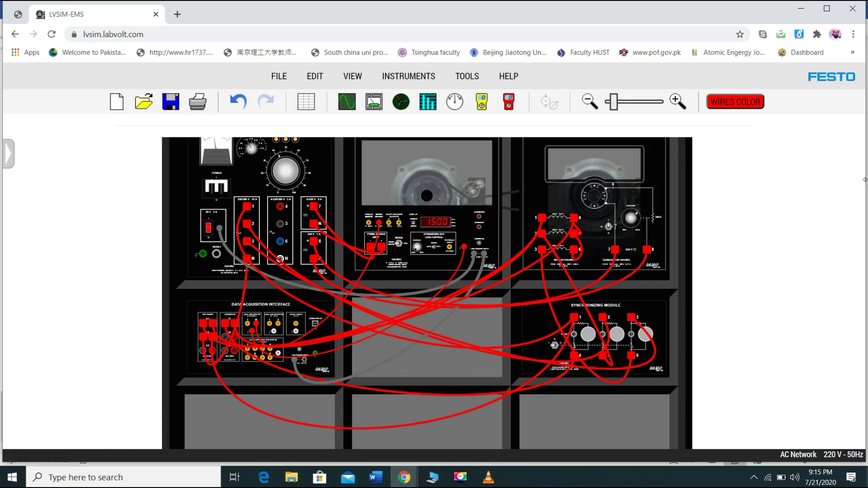
left_click(828, 8)
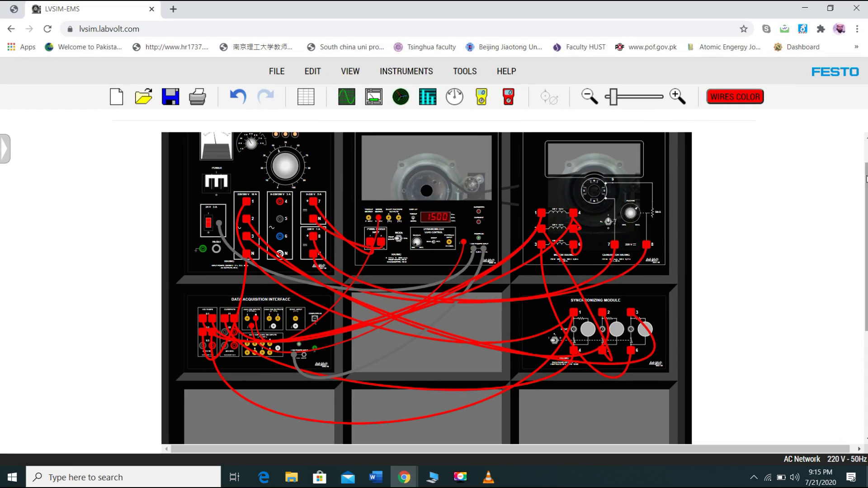
left_click(831, 8)
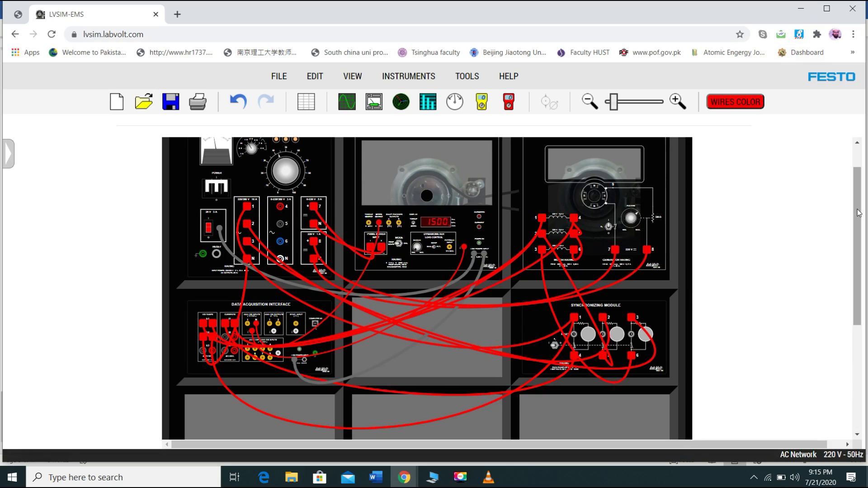
left_click(827, 9)
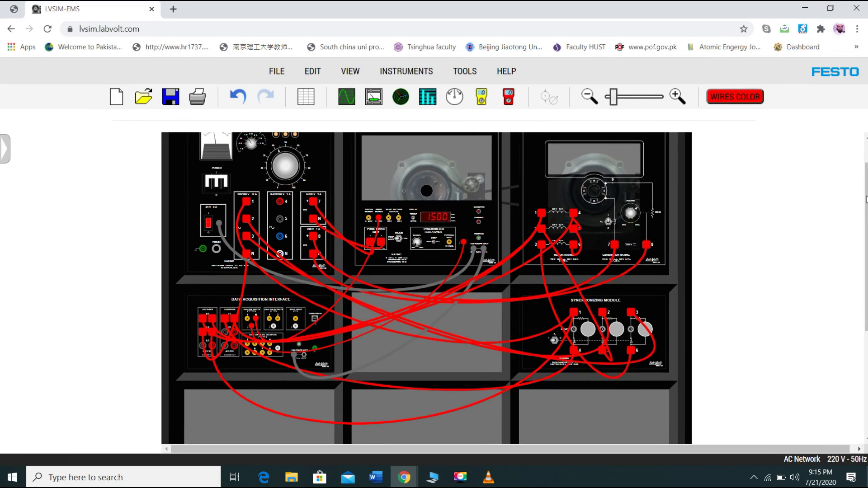
scroll(866, 182, "up", 1)
scroll(866, 170, "up", 1)
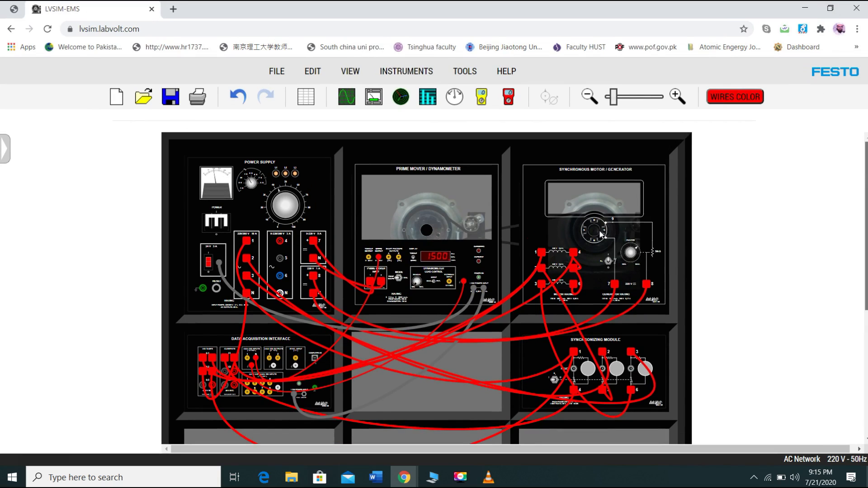
Turn the voltage control knob further up and well back down, checking M13's apparent power in the Metering window before and after each change
mouse_move(404, 477)
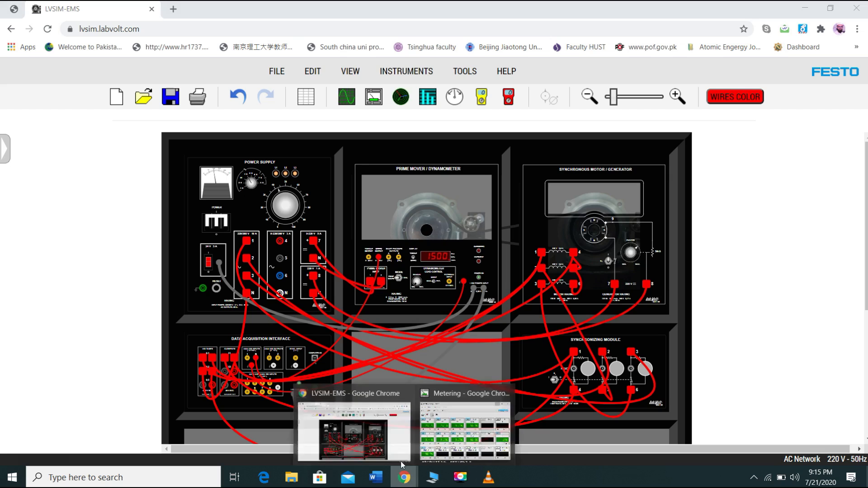
left_click(420, 404)
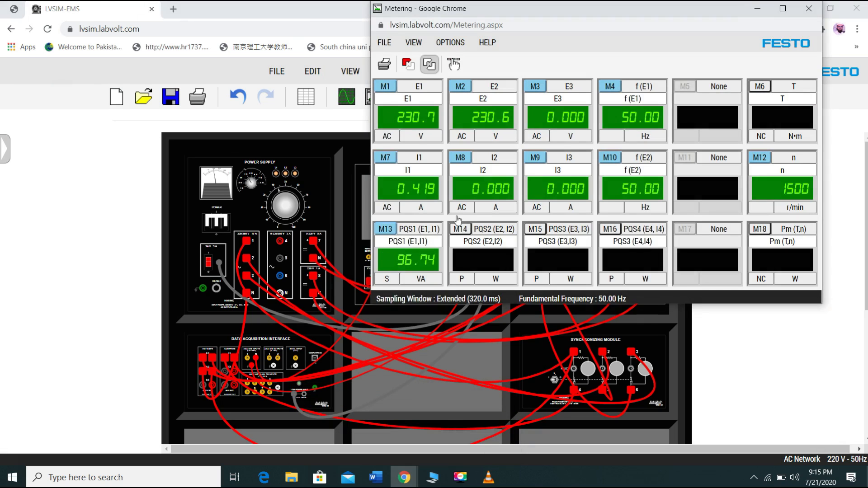
left_click(757, 10)
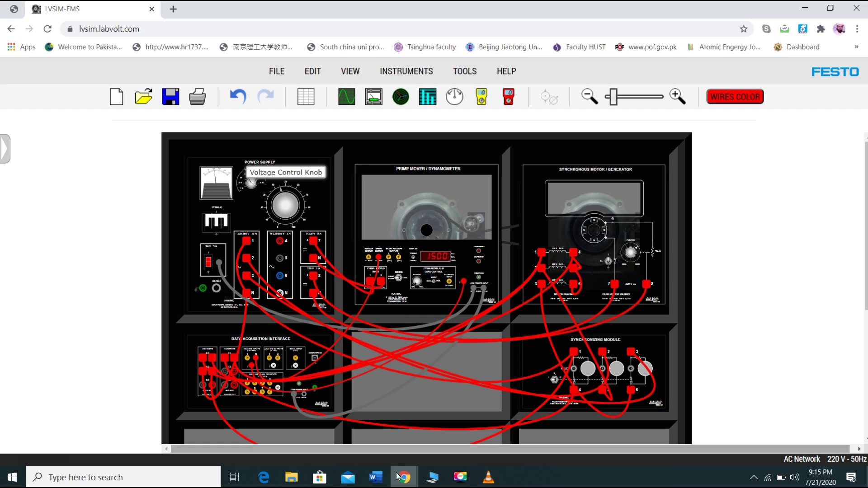
mouse_move(404, 478)
left_click(434, 434)
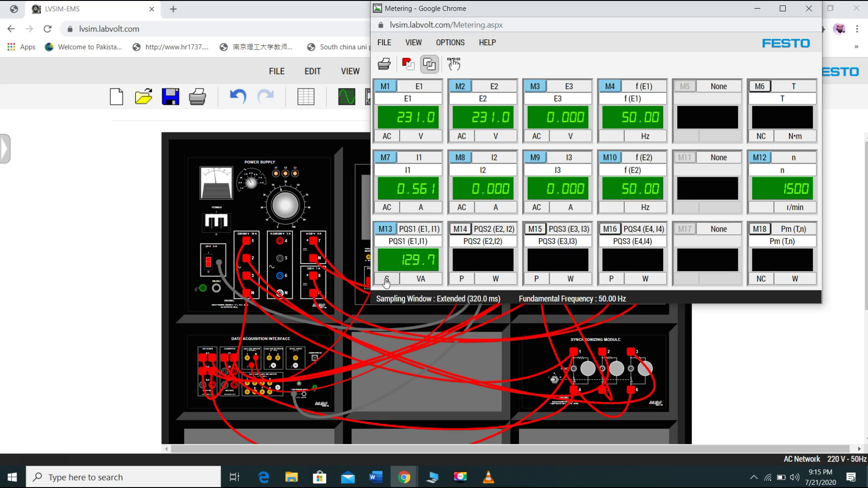
left_click(280, 196)
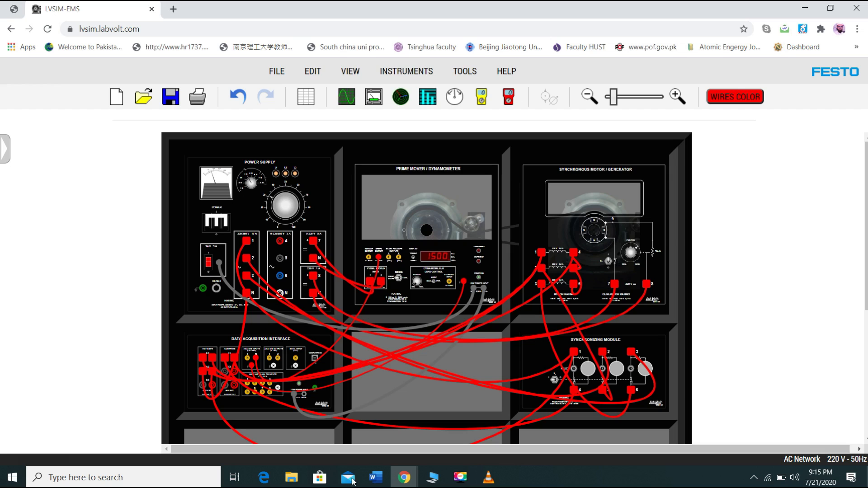
mouse_move(396, 462)
left_click(465, 432)
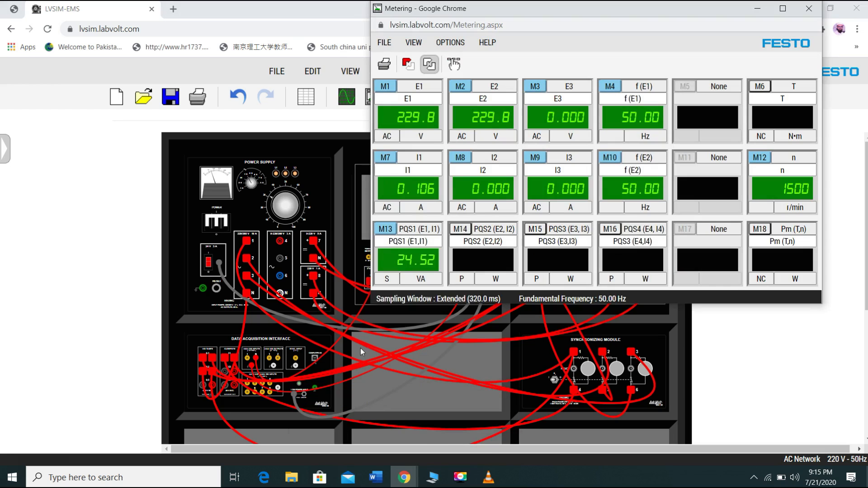
Set meter M13 back to active power P, readjust the voltage control knob slightly and check M13 again
left_click(387, 280)
left_click(388, 281)
left_click(757, 9)
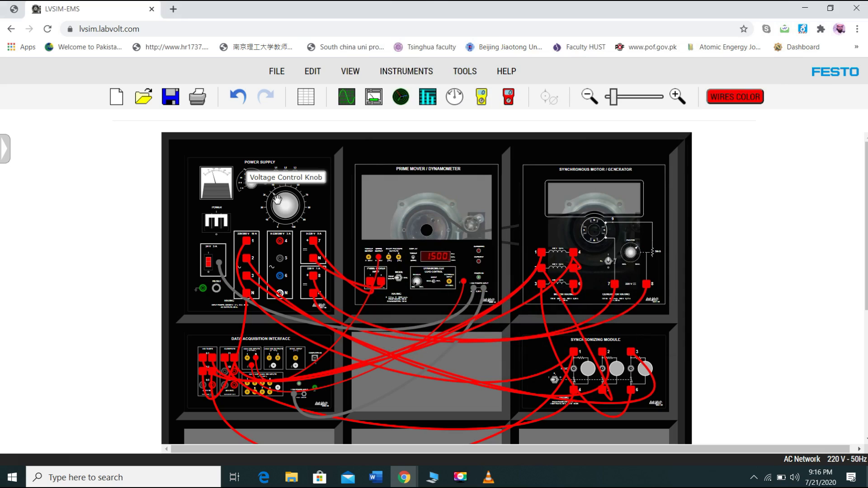
left_click(434, 431)
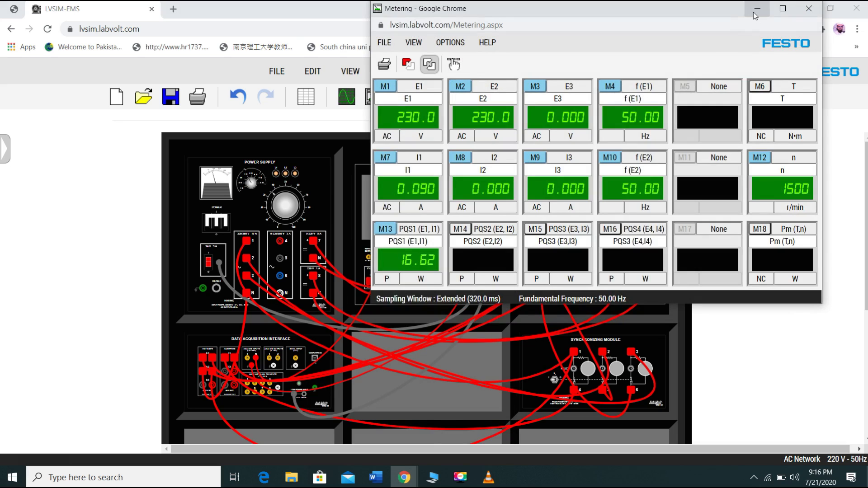
Switch meter M13 to reactive power Q, adjust the generator's exciter knob and check M13 in the Metering window
left_click(389, 279)
left_click(758, 8)
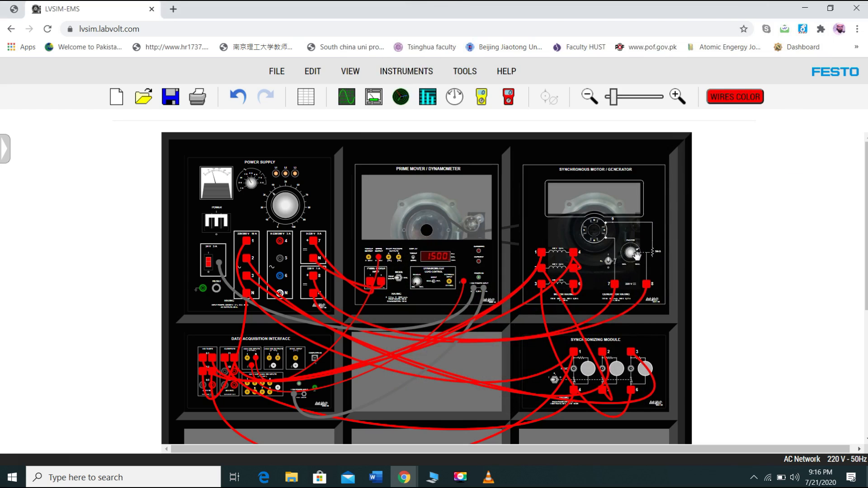
mouse_move(404, 477)
left_click(444, 429)
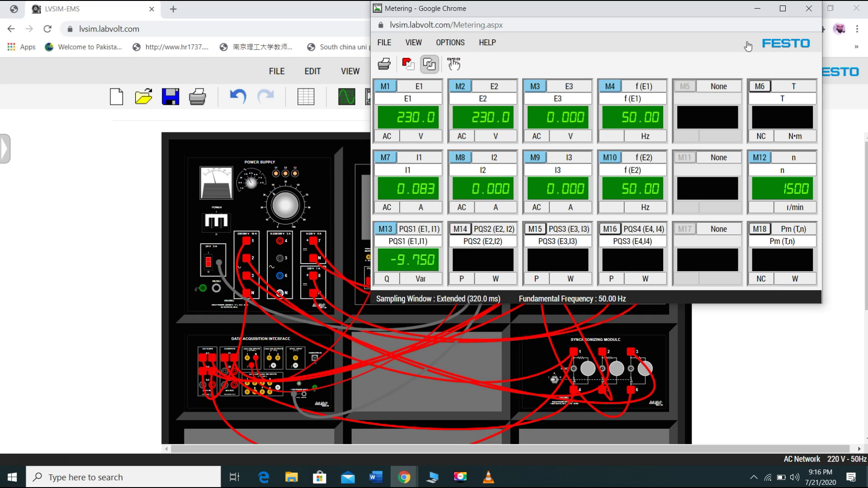
Adjust the generator's exciter knob in two stages, checking M13's reactive power in the Metering window after each change
left_click(758, 8)
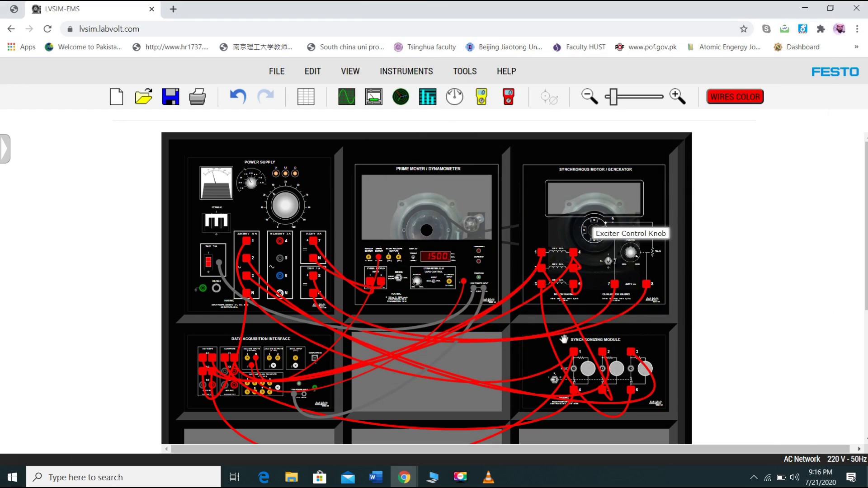
mouse_move(404, 477)
left_click(435, 445)
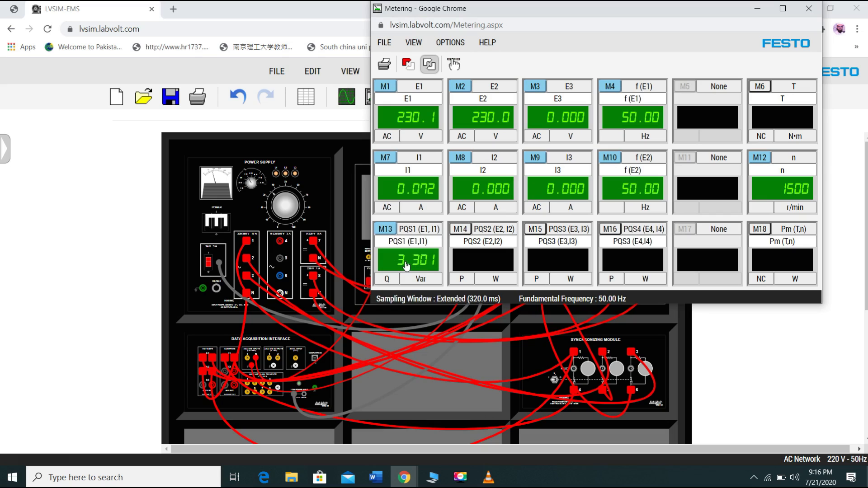
left_click(760, 10)
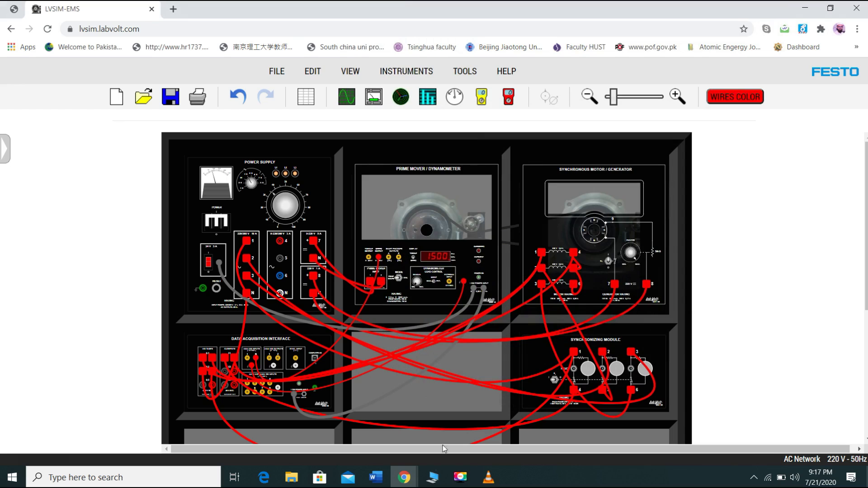
mouse_move(404, 477)
left_click(462, 432)
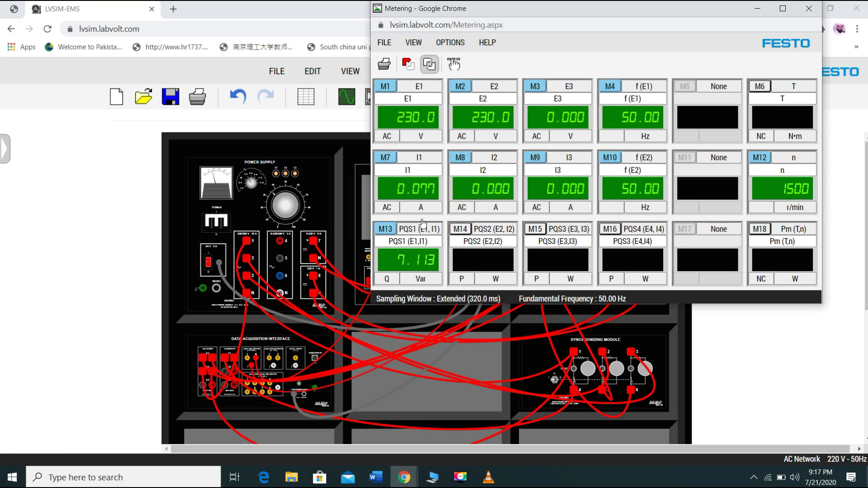
Set meter M13 to active power P and put the Metering window away to return to the bench
left_click(390, 279)
left_click(388, 278)
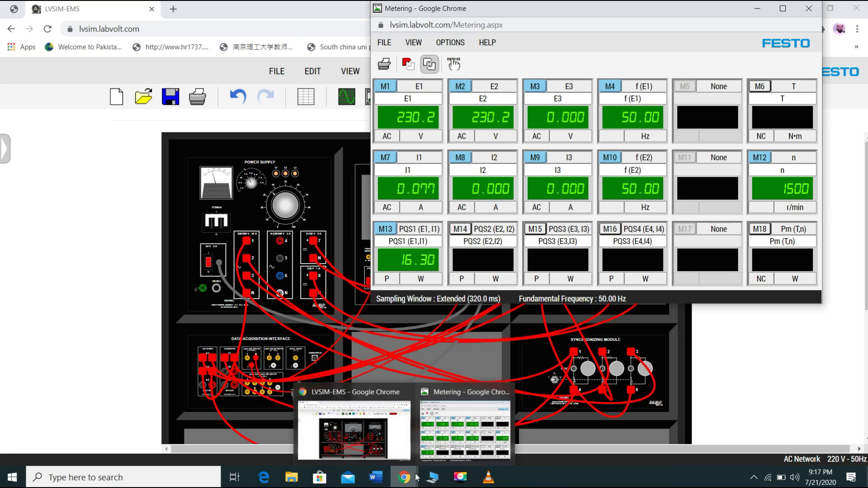
left_click(760, 9)
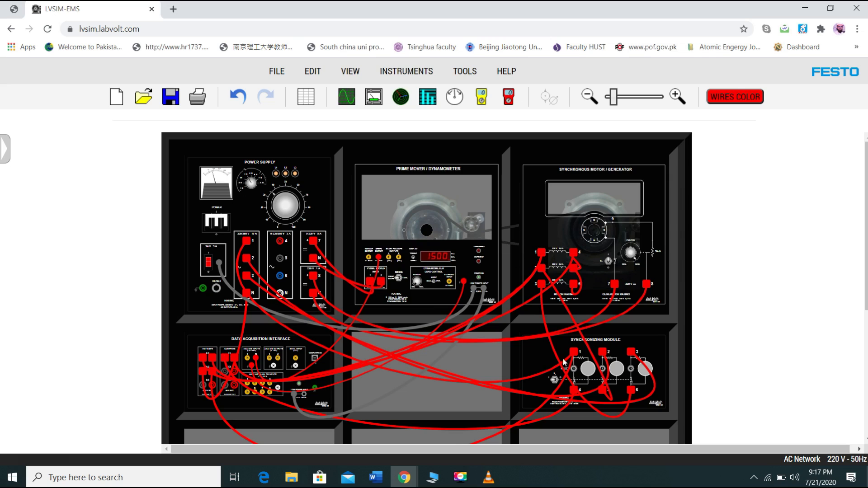
In Word's Document1, circle the Phase 1 generator terminal, mark + and − beside the ammeter, and box P = +ve
mouse_move(382, 478)
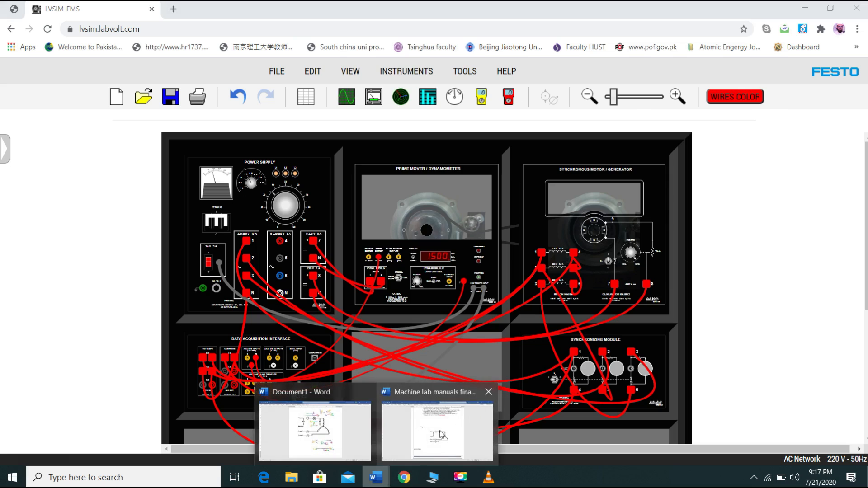
left_click(360, 430)
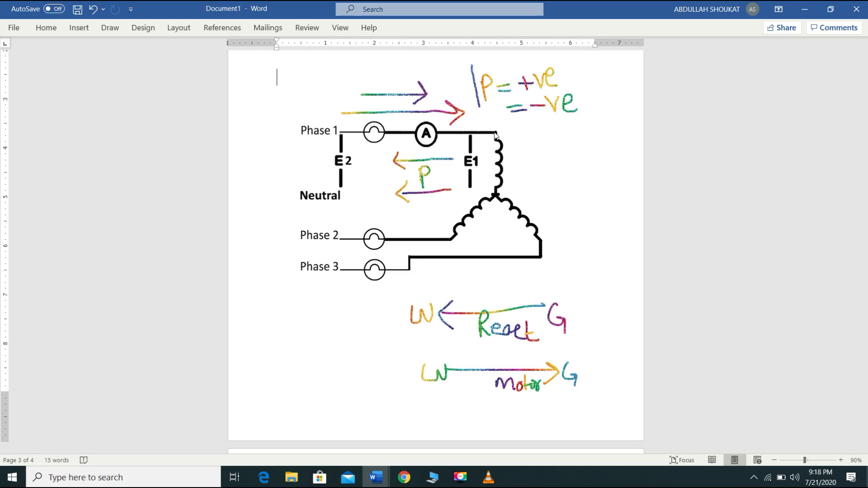
mouse_move(494, 127)
left_mouse_down()
mouse_move(507, 133)
mouse_move(492, 128)
left_mouse_up()
mouse_move(440, 141)
left_mouse_down()
mouse_move(453, 141)
mouse_move(447, 148)
mouse_move(411, 139)
left_mouse_up()
mouse_move(474, 64)
left_mouse_down()
mouse_move(565, 58)
mouse_move(557, 94)
mouse_move(501, 100)
left_mouse_up()
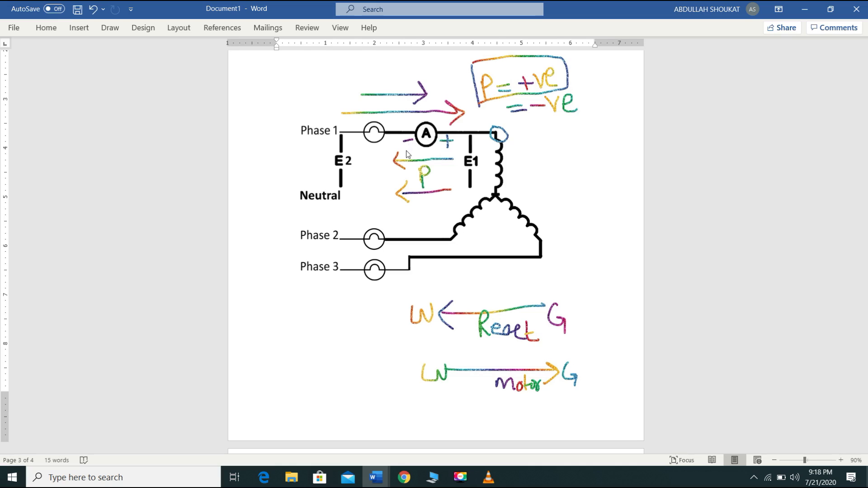
left_click_drag(405, 149, 454, 150)
key("ctrl+z")
key("ctrl+z")
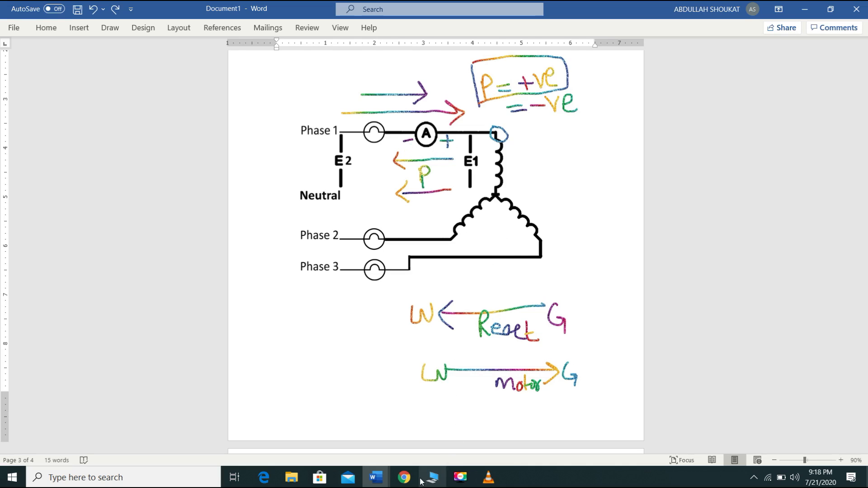
Look at the synchronizing module's terminals on the LVSIM-EMS bench and return to the circuit sketch in Word
mouse_move(404, 477)
left_click(409, 401)
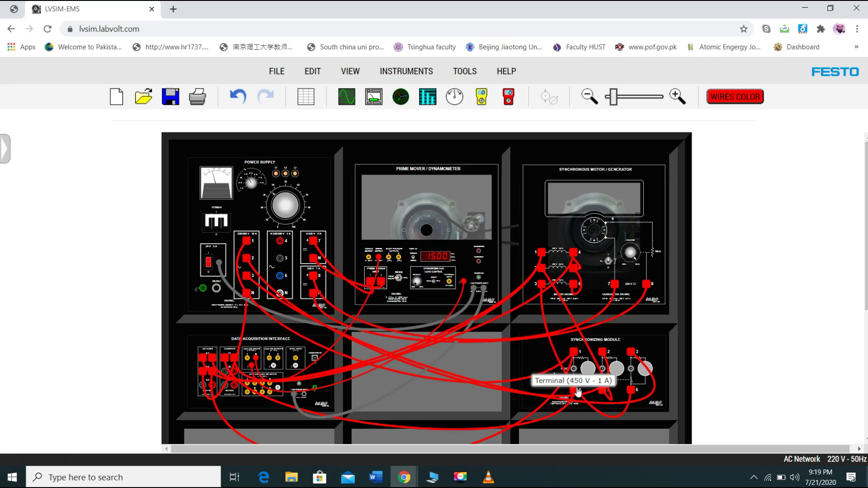
mouse_move(405, 482)
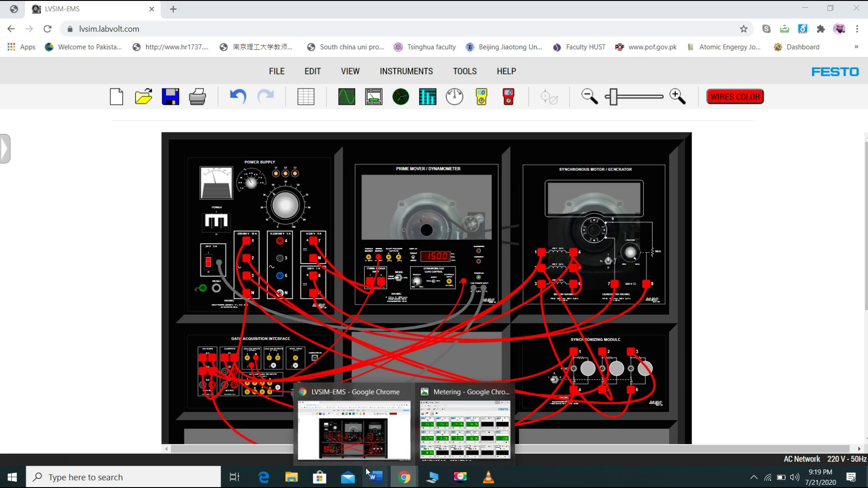
mouse_move(371, 476)
left_click(347, 421)
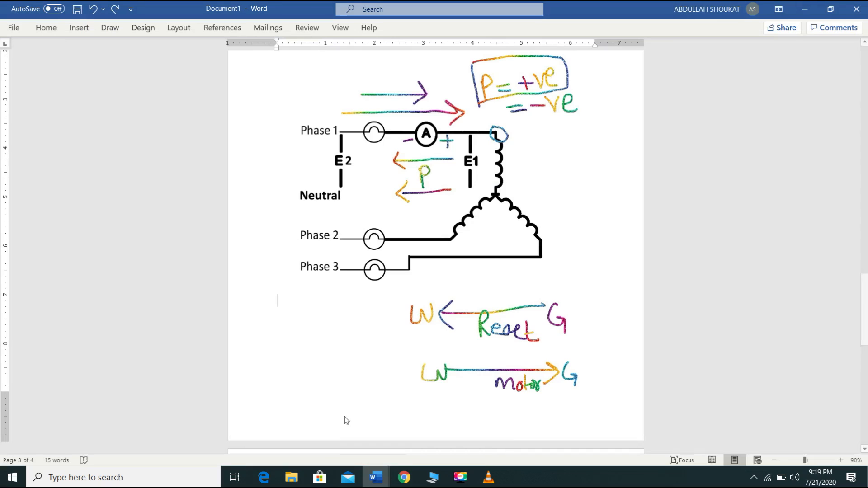
Annotate the sketch with a circle around the ammeter, P = +ve above Reset, a leftward arrow under Motor, and + at the Phase 1 generator terminal
mouse_move(443, 127)
left_mouse_down()
mouse_move(430, 120)
mouse_move(401, 135)
mouse_move(442, 157)
mouse_move(462, 144)
mouse_move(444, 125)
left_mouse_up()
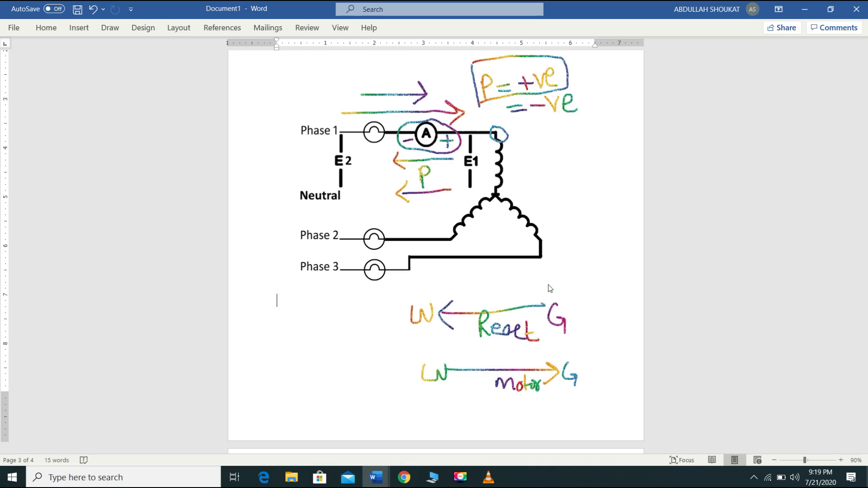
mouse_move(548, 285)
left_mouse_down()
mouse_move(549, 263)
mouse_move(551, 276)
mouse_move(593, 272)
mouse_move(583, 286)
mouse_move(608, 254)
mouse_move(619, 271)
left_mouse_up()
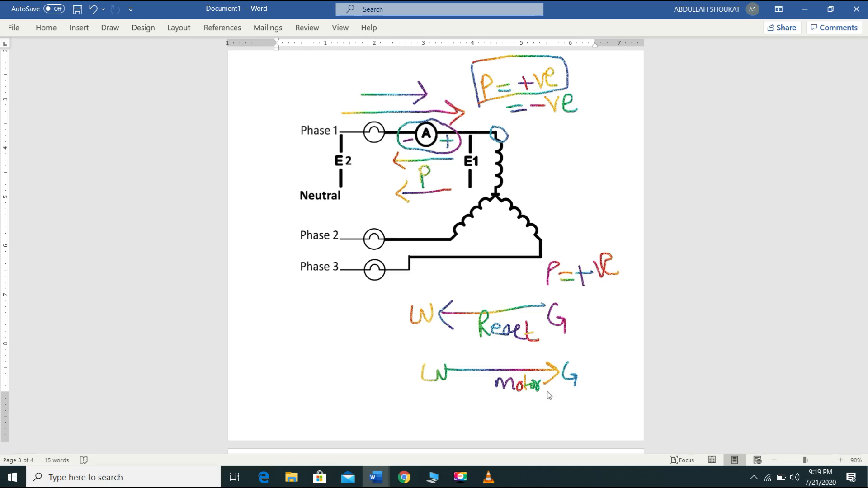
left_click_drag(571, 405, 474, 403)
mouse_move(515, 141)
left_mouse_down()
mouse_move(536, 140)
mouse_move(527, 150)
left_mouse_up()
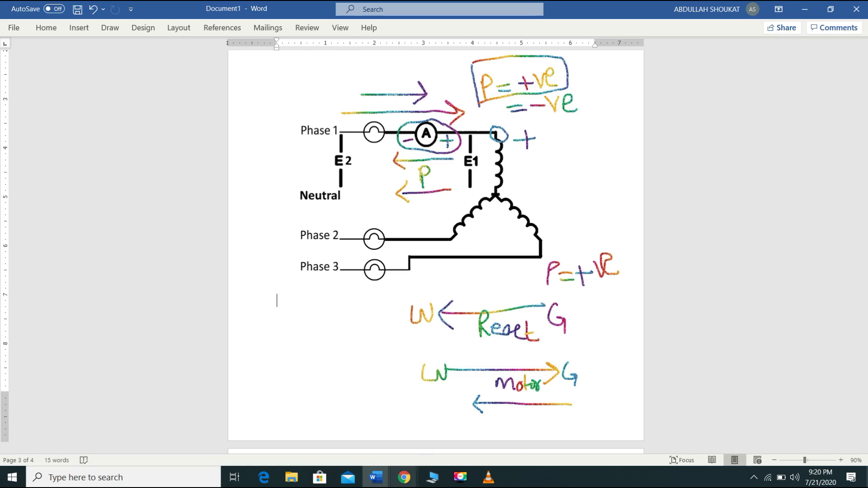
Switch meter M13 to reactive power Q in the Metering window, close that window and return to the LVSIM-EMS bench
mouse_move(413, 474)
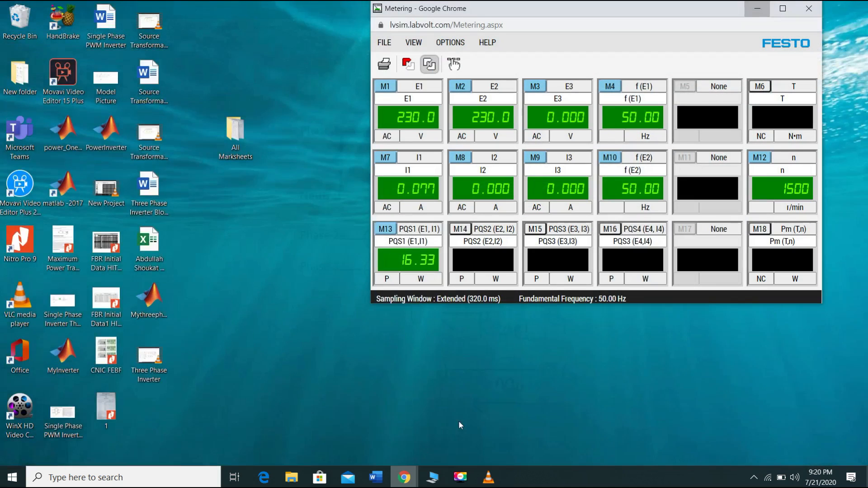
left_click(460, 423)
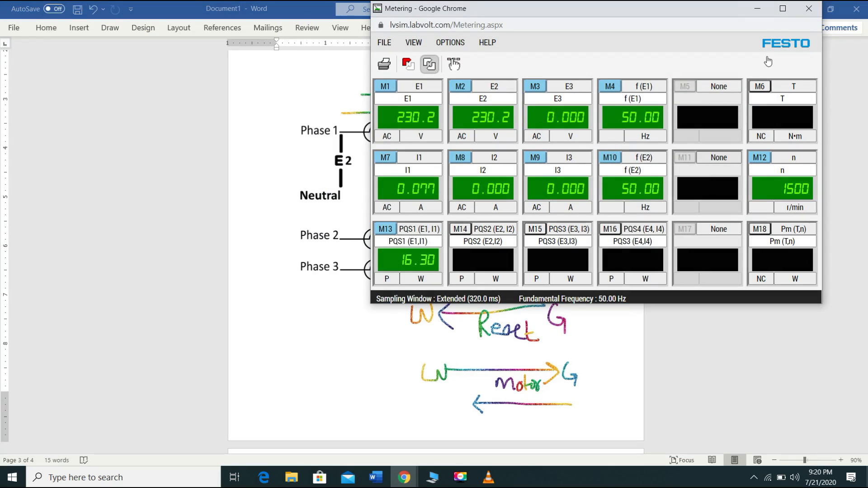
left_click(418, 277)
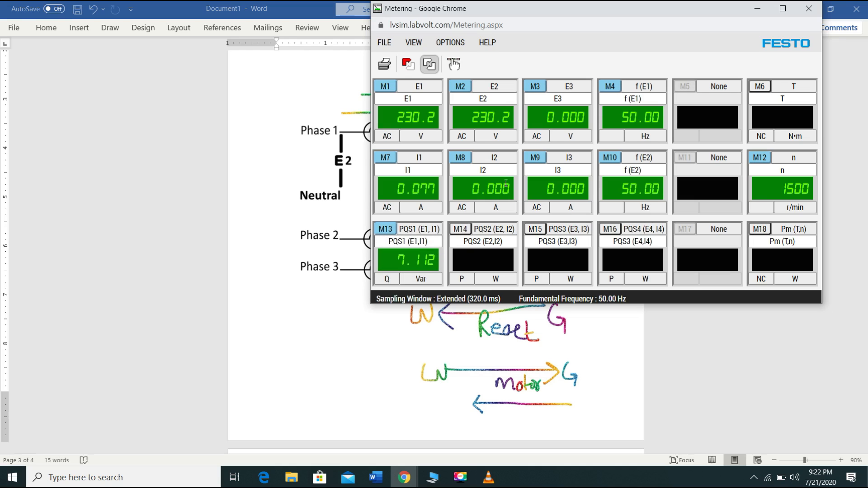
left_click(810, 8)
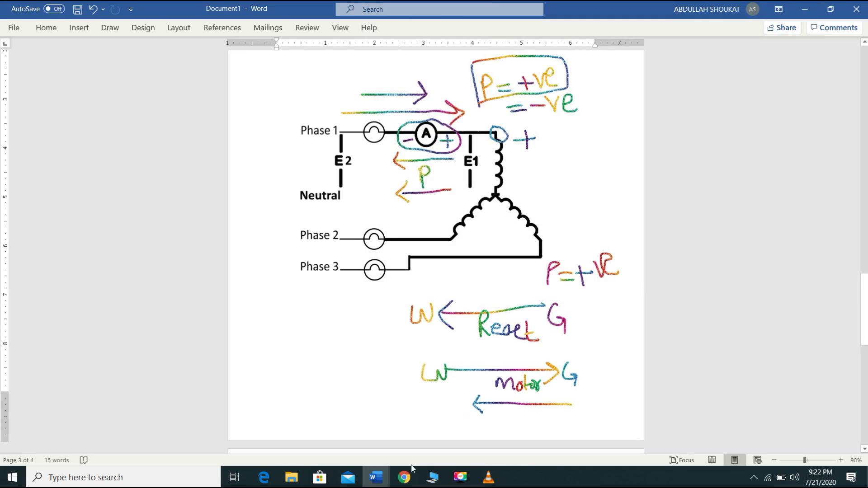
left_click(404, 481)
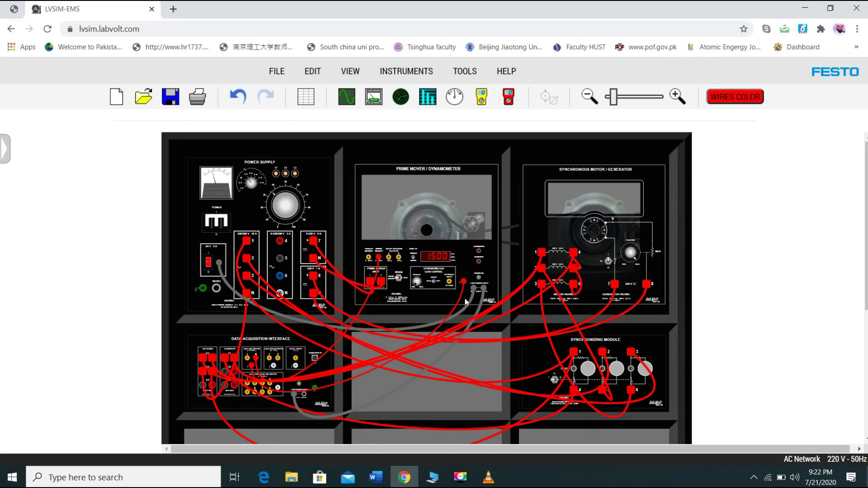